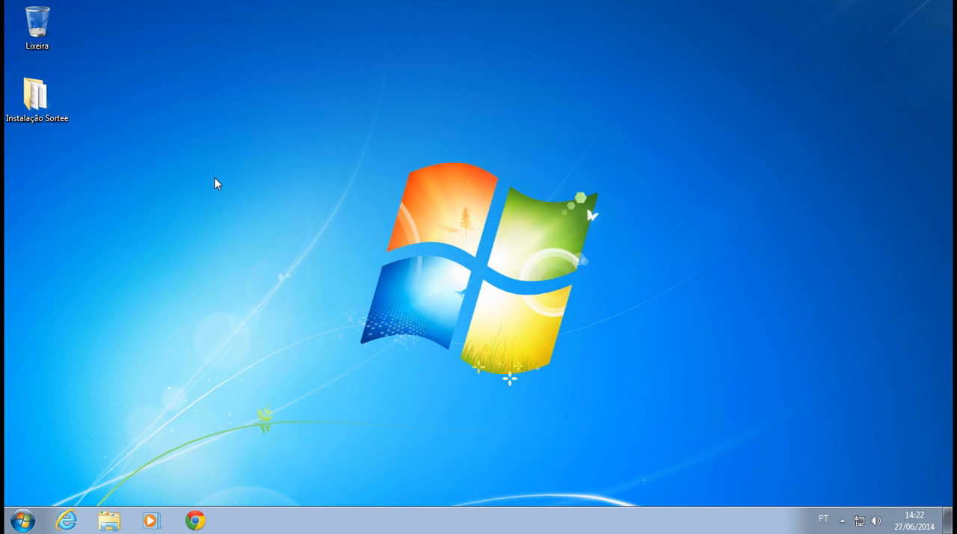
{"action": "mouse_move", "coordinate": [361, 6]}
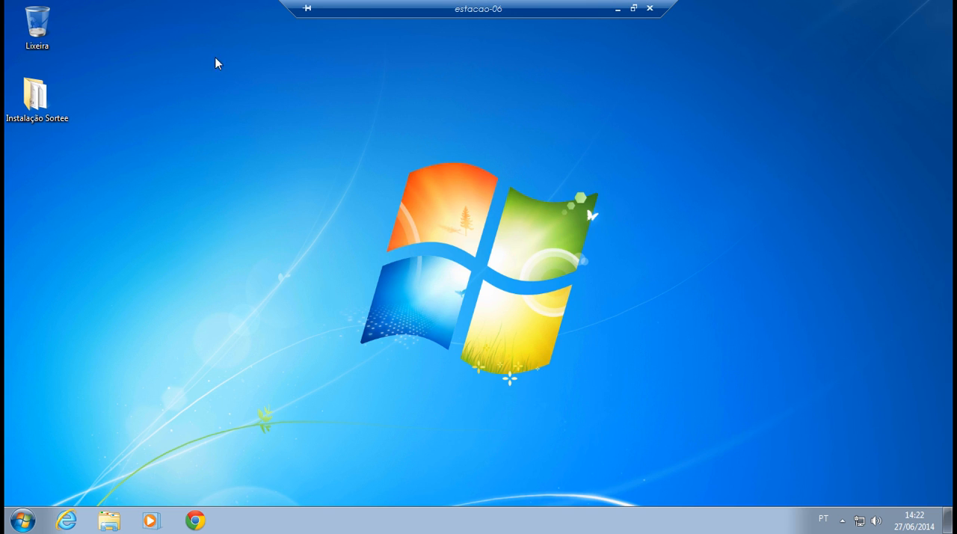
{"action": "left_click", "coordinate": [52, 90]}
{"action": "left_click", "coordinate": [353, 144]}
{"action": "left_click_drag", "start_coordinate": [352, 144], "coordinate": [682, 396]}
{"action": "left_click", "coordinate": [278, 236]}
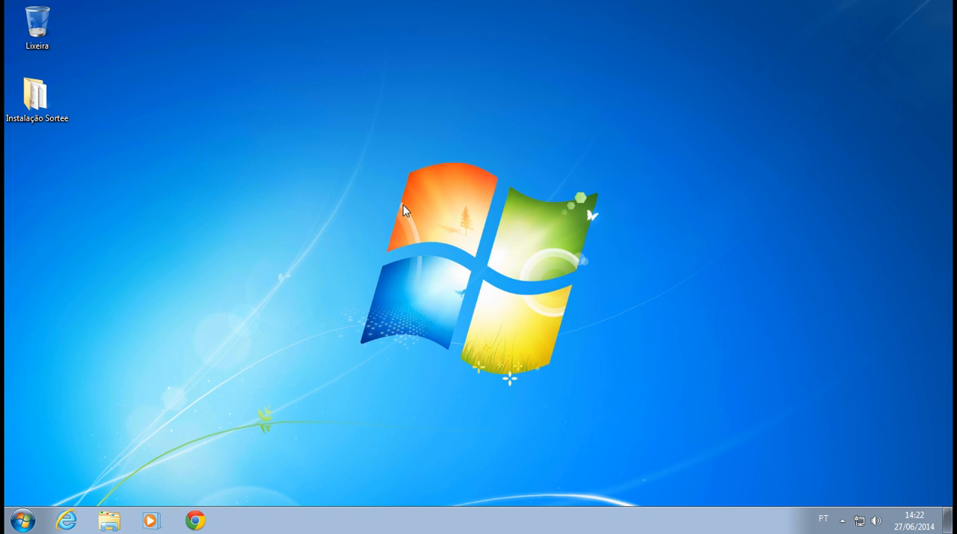
Open the Instalação Sortee folder on the desktop and go into its Vs 7.55 subfolder.
{"action": "double_click", "coordinate": [31, 102]}
{"action": "left_click_drag", "start_coordinate": [331, 62], "coordinate": [455, 46]}
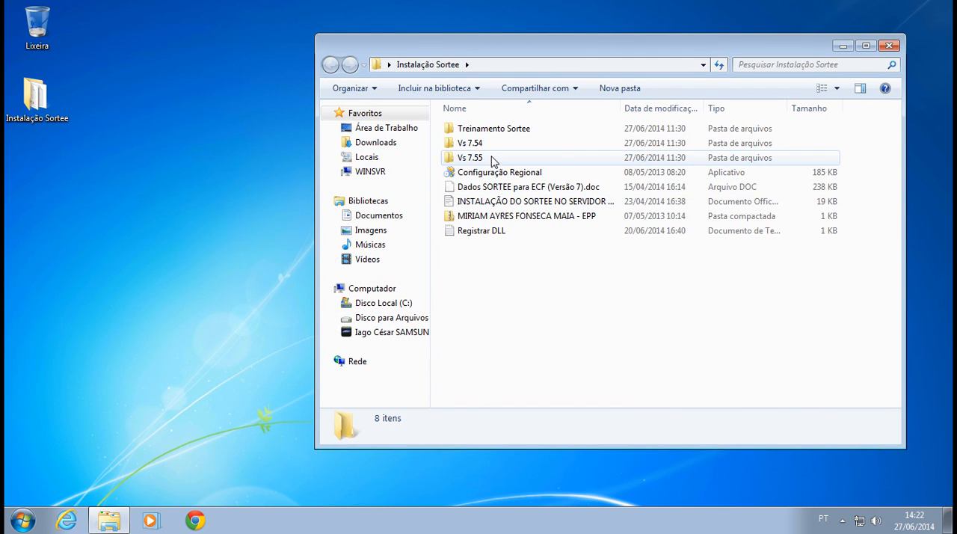
{"action": "left_click", "coordinate": [518, 218]}
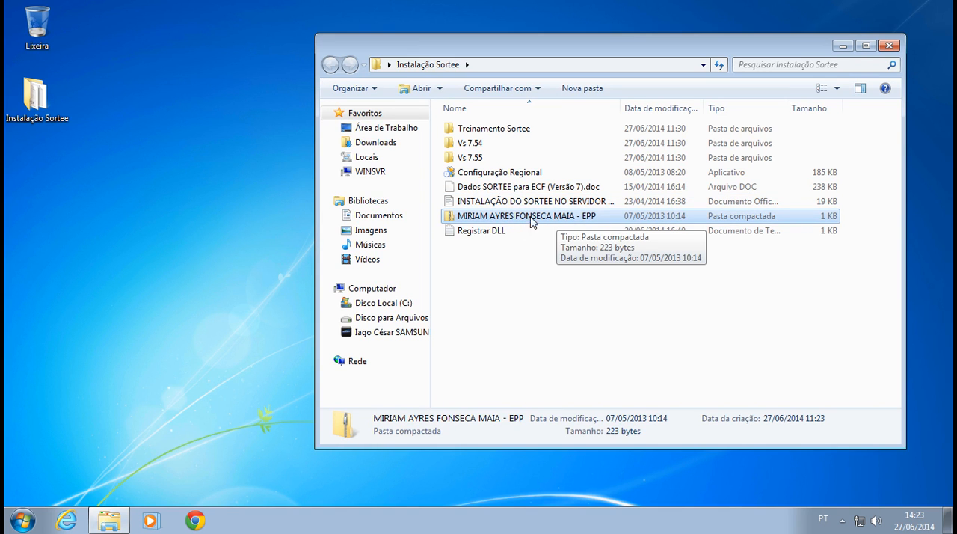
{"action": "left_click", "coordinate": [457, 158]}
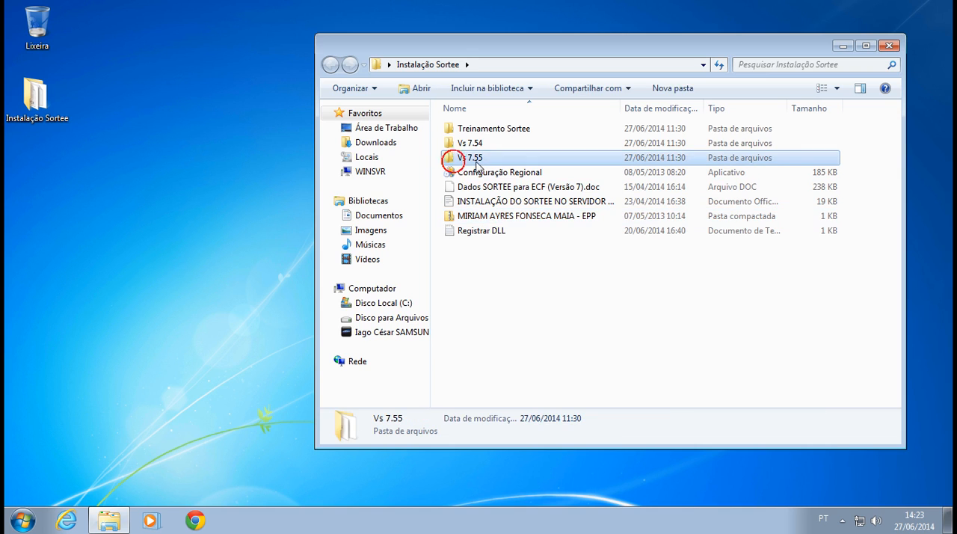
{"action": "left_click", "coordinate": [469, 143]}
{"action": "left_click", "coordinate": [480, 158]}
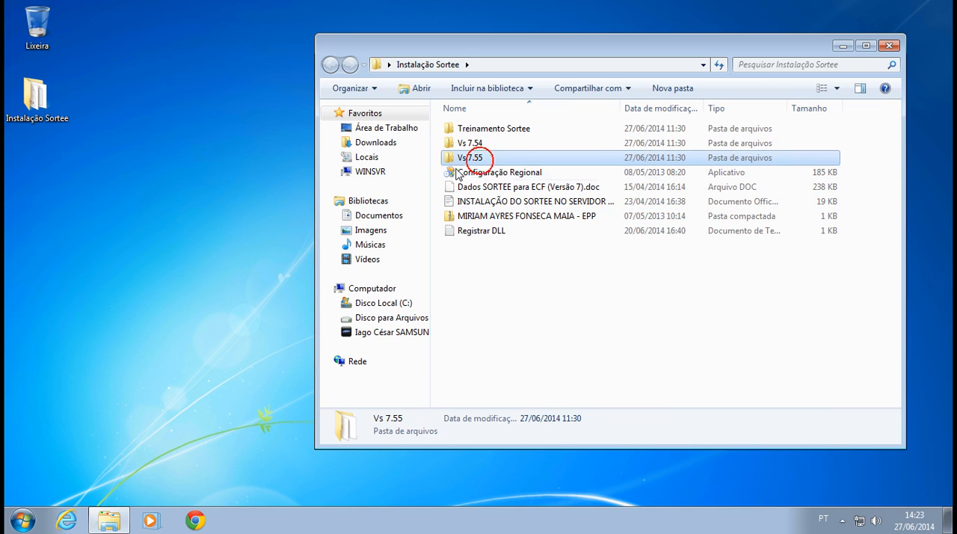
{"action": "double_click", "coordinate": [483, 160]}
{"action": "left_click_drag", "start_coordinate": [495, 209], "coordinate": [477, 132]}
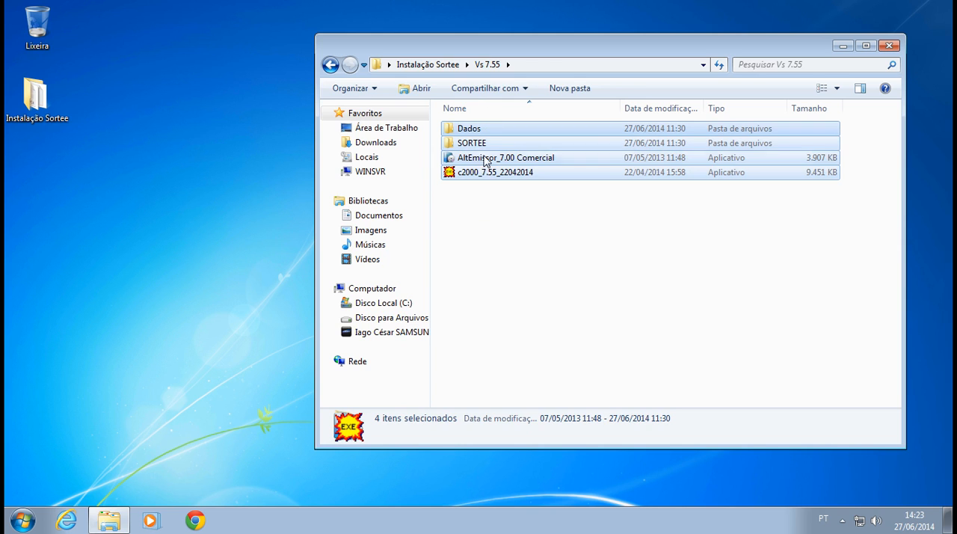
{"action": "left_click", "coordinate": [517, 292]}
{"action": "left_click_drag", "start_coordinate": [479, 49], "coordinate": [441, 76]}
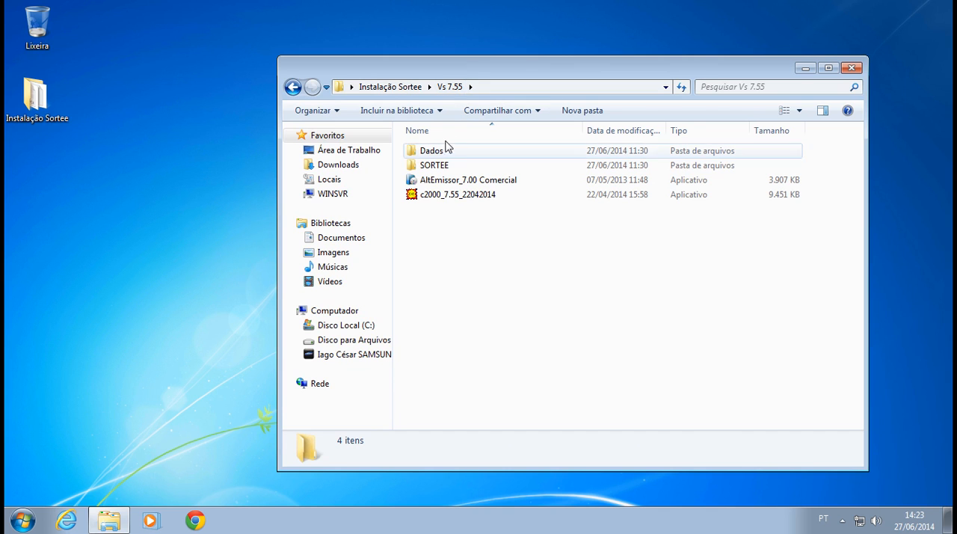
{"action": "left_click_drag", "start_coordinate": [455, 75], "coordinate": [494, 53]}
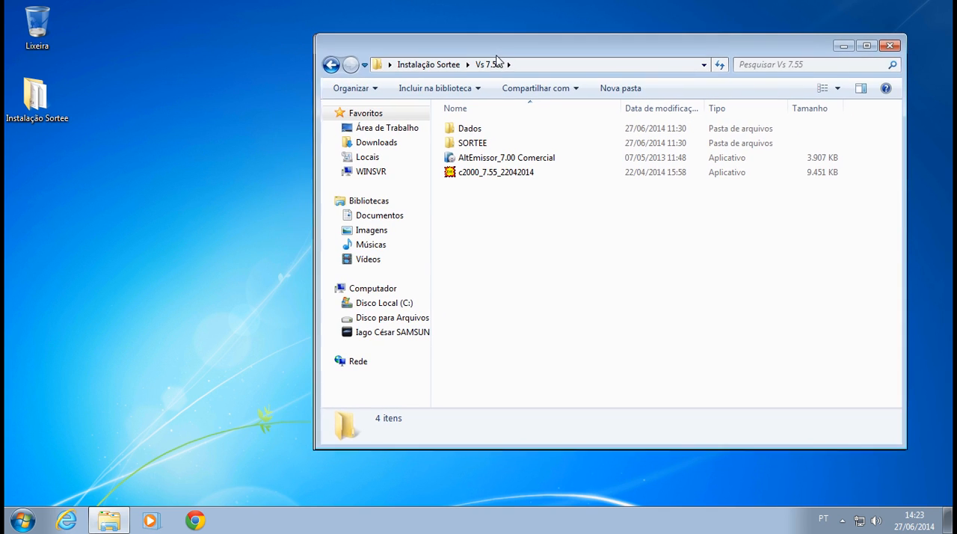
Run the setup application from the SORTEE subfolder and allow it to make changes to the computer.
{"action": "double_click", "coordinate": [483, 144]}
{"action": "left_click", "coordinate": [474, 143]}
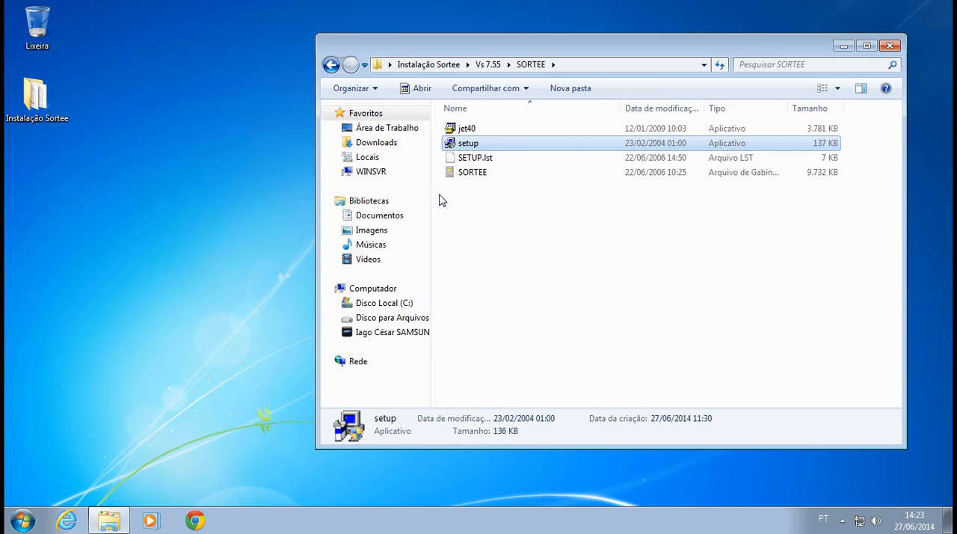
{"action": "double_click", "coordinate": [468, 147]}
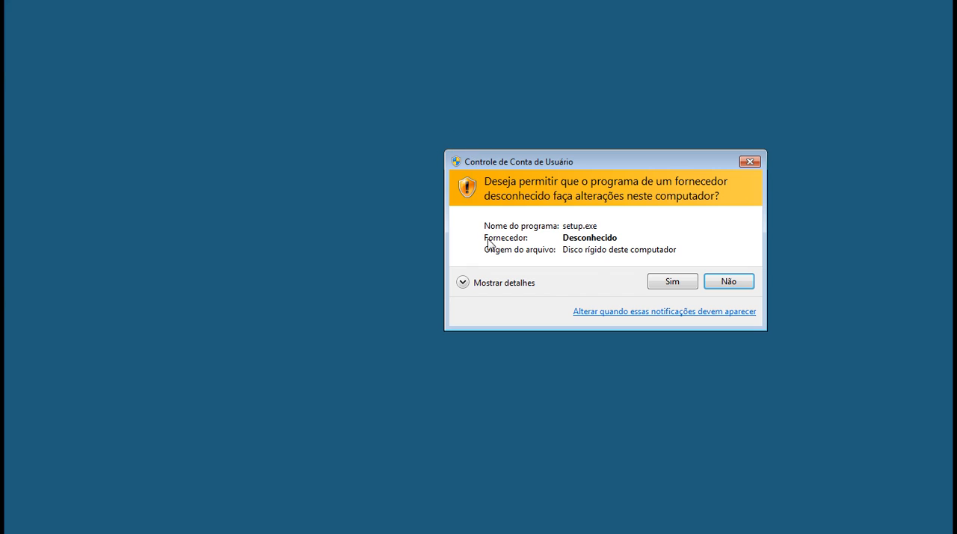
{"action": "left_click", "coordinate": [671, 281]}
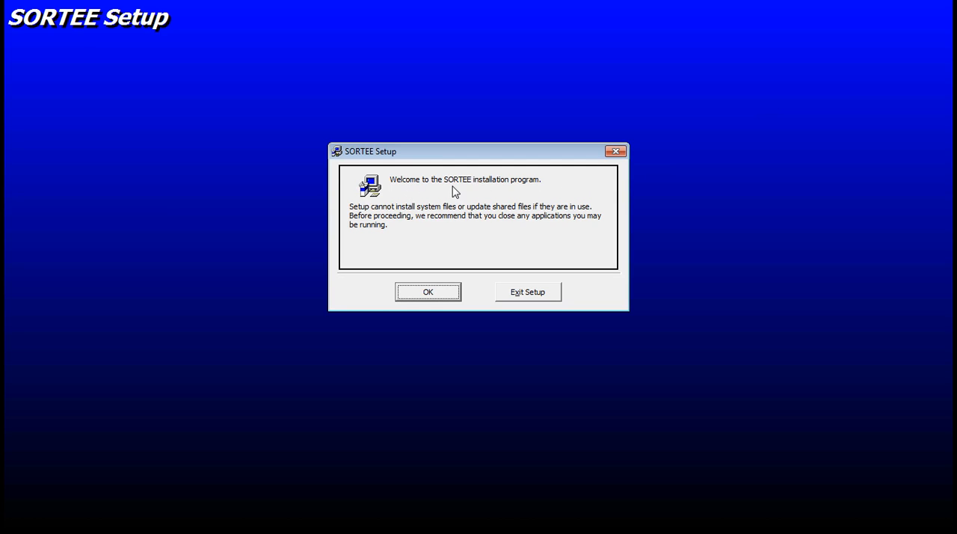
Start installing SORTEE into C:\Comercial\ with SORTEE as the program group.
{"action": "left_click", "coordinate": [429, 293]}
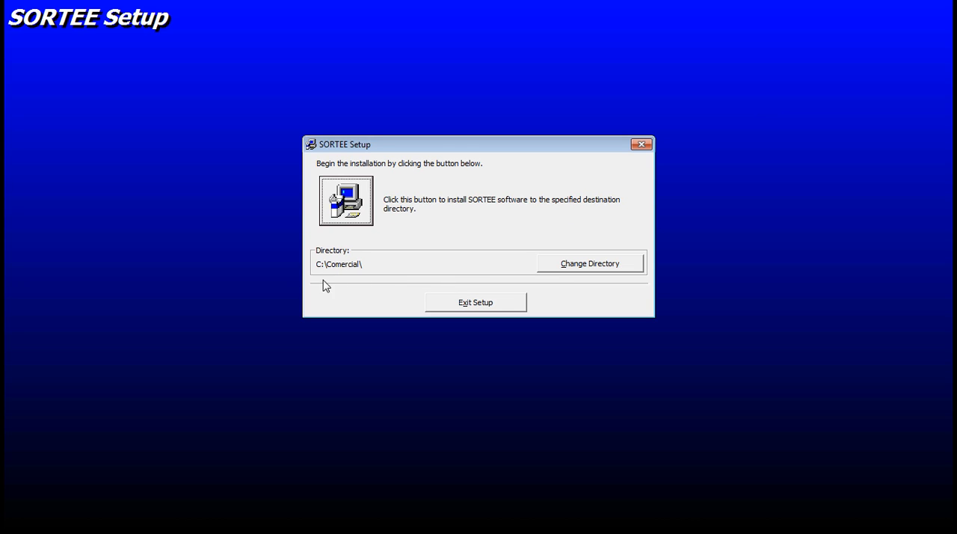
{"action": "left_click", "coordinate": [352, 207]}
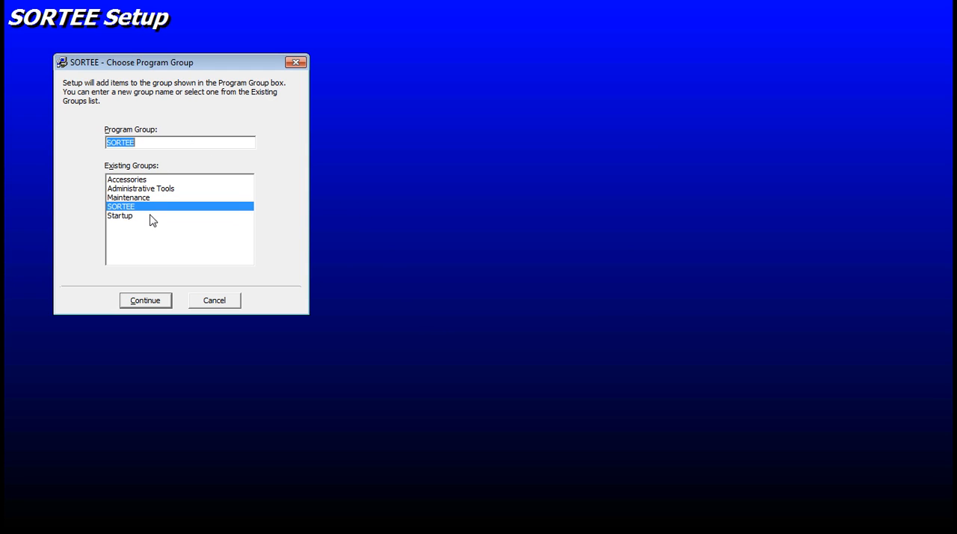
{"action": "left_click", "coordinate": [144, 300]}
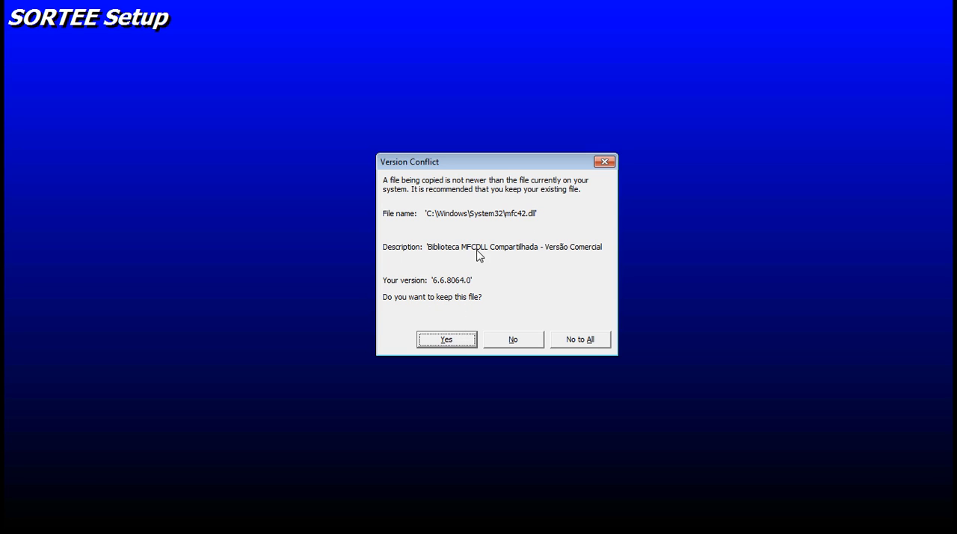
Keep the existing system files, such as mfc42.dll, in the version conflicts and finish the SORTEE setup.
{"action": "left_click", "coordinate": [451, 340]}
{"action": "left_click", "coordinate": [442, 353]}
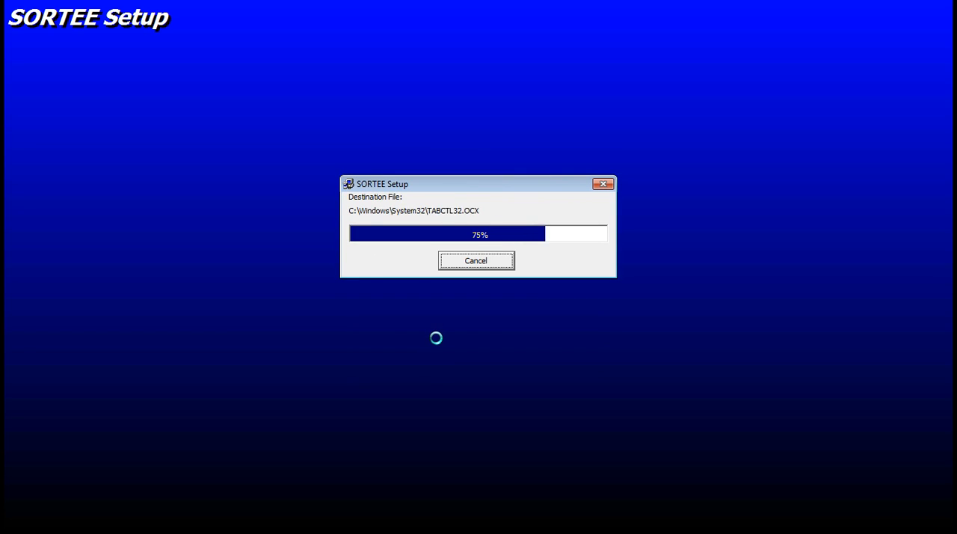
{"action": "left_click", "coordinate": [427, 351]}
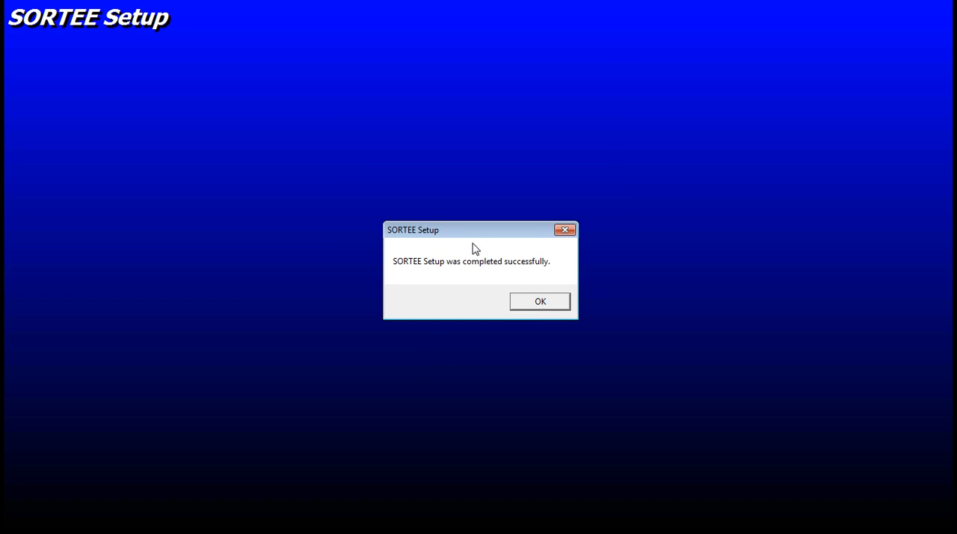
{"action": "left_click_drag", "start_coordinate": [468, 238], "coordinate": [478, 235]}
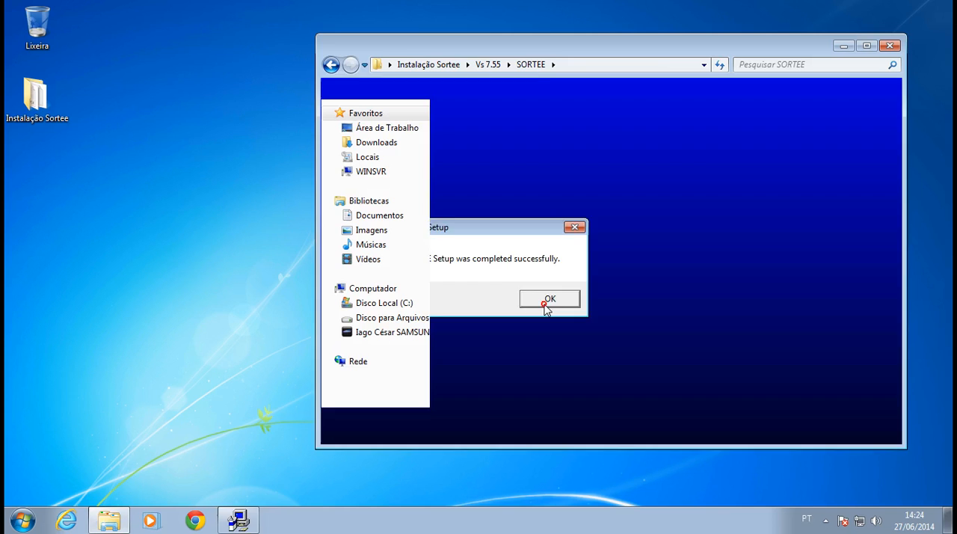
{"action": "left_click", "coordinate": [548, 299]}
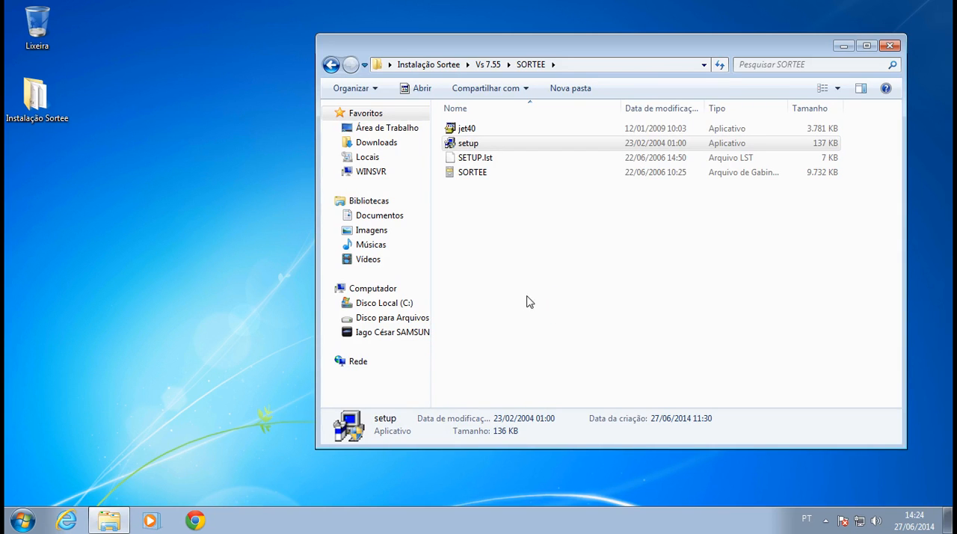
Return to the Vs 7.55 folder and open the Comercial folder on drive C: in a second window.
{"action": "left_click", "coordinate": [489, 64]}
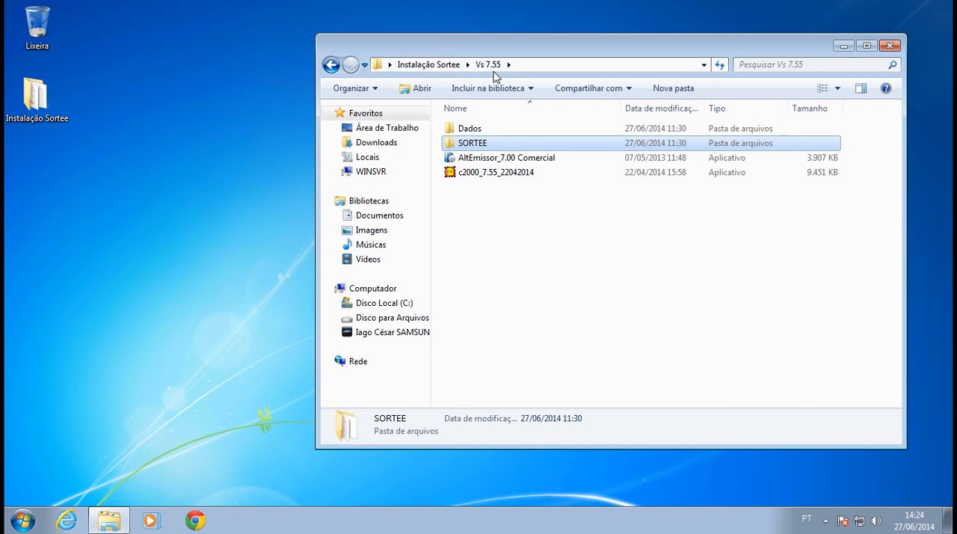
{"action": "left_click_drag", "start_coordinate": [488, 49], "coordinate": [502, 42]}
{"action": "left_click", "coordinate": [22, 519]}
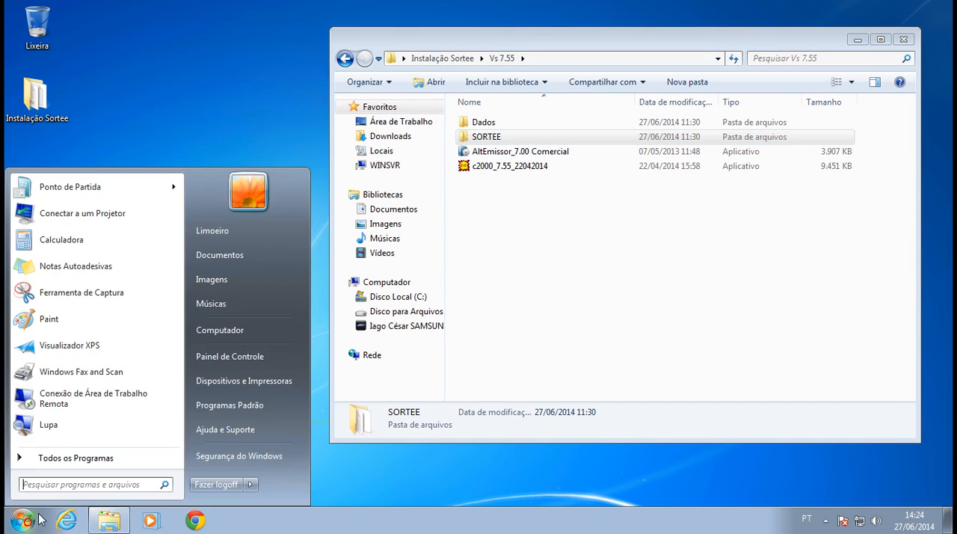
{"action": "left_click", "coordinate": [243, 331]}
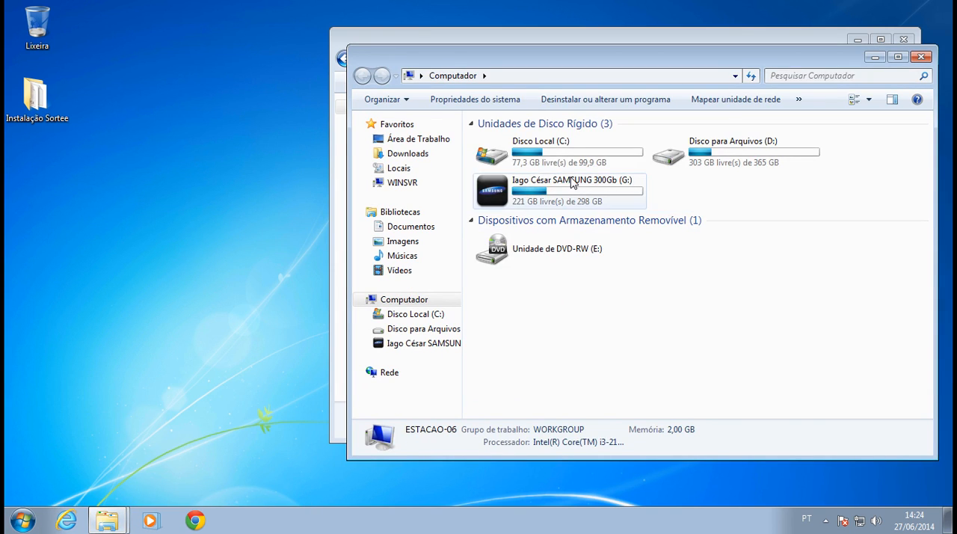
{"action": "double_click", "coordinate": [561, 143]}
{"action": "left_click_drag", "start_coordinate": [565, 56], "coordinate": [359, 78]}
{"action": "double_click", "coordinate": [306, 189]}
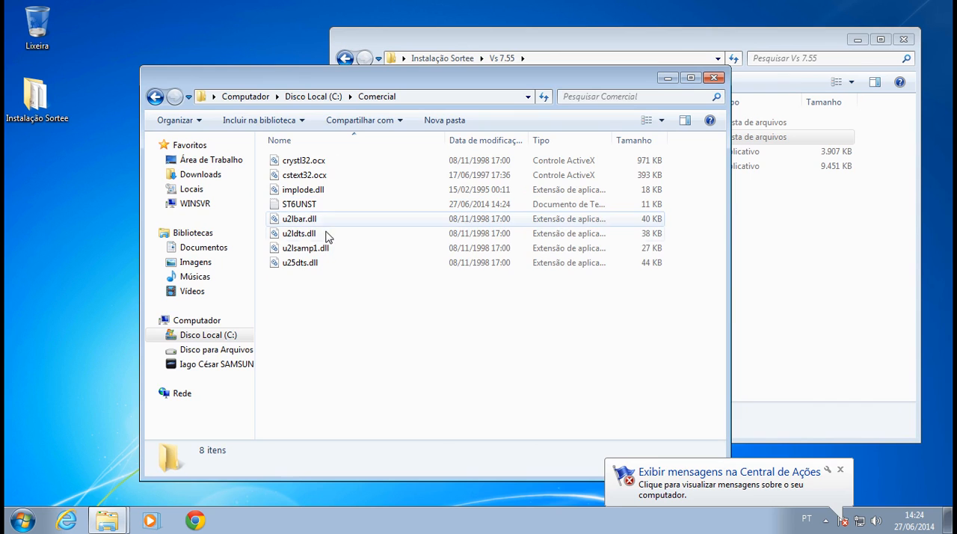
Move the C:\Comercial window aside so the Vs 7.55 folder window can be used alongside it.
{"action": "left_click_drag", "start_coordinate": [357, 367], "coordinate": [320, 166]}
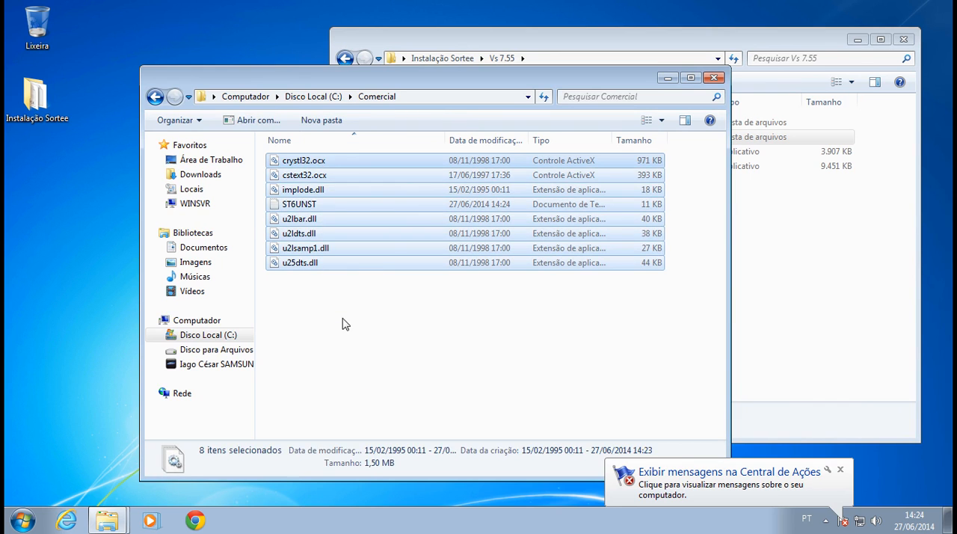
{"action": "left_click", "coordinate": [342, 316]}
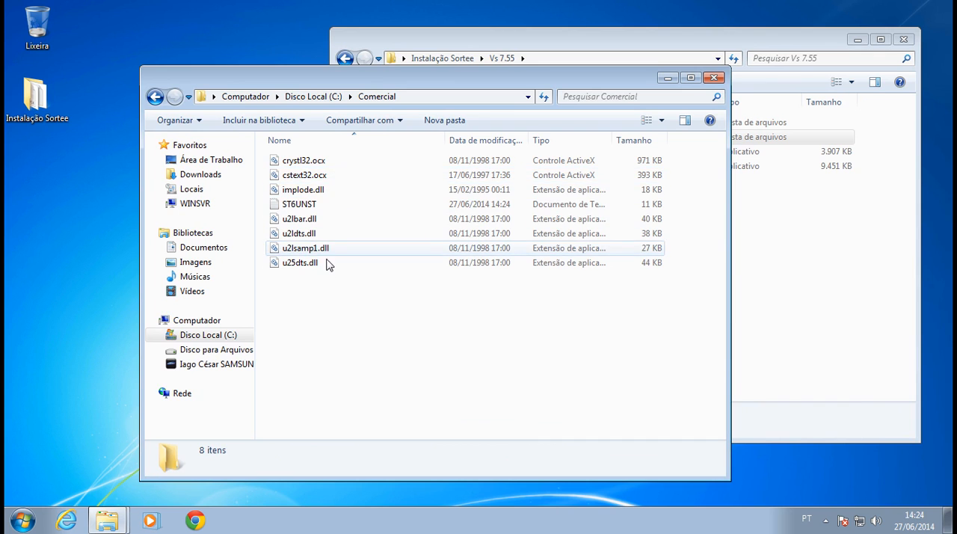
{"action": "left_click_drag", "start_coordinate": [350, 78], "coordinate": [286, 74]}
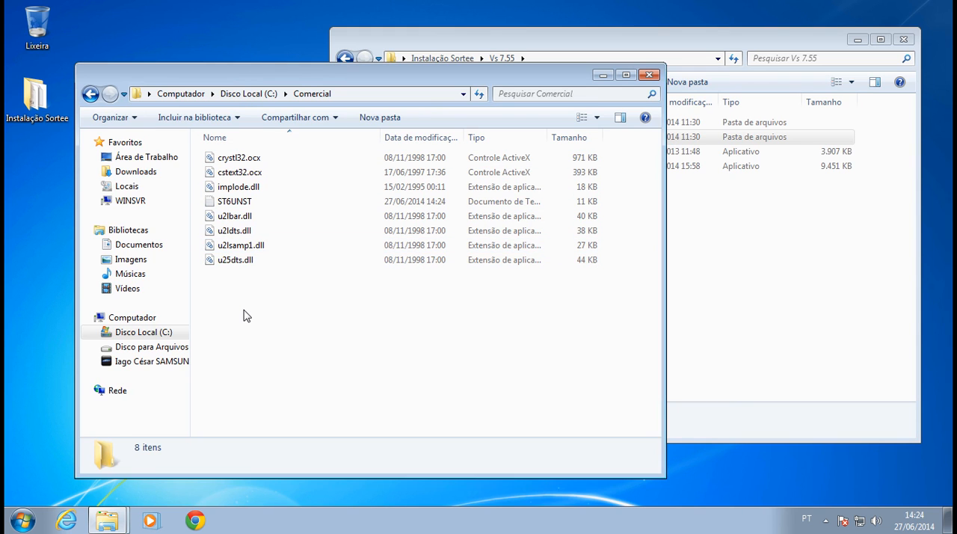
{"action": "left_click_drag", "start_coordinate": [227, 70], "coordinate": [165, 85]}
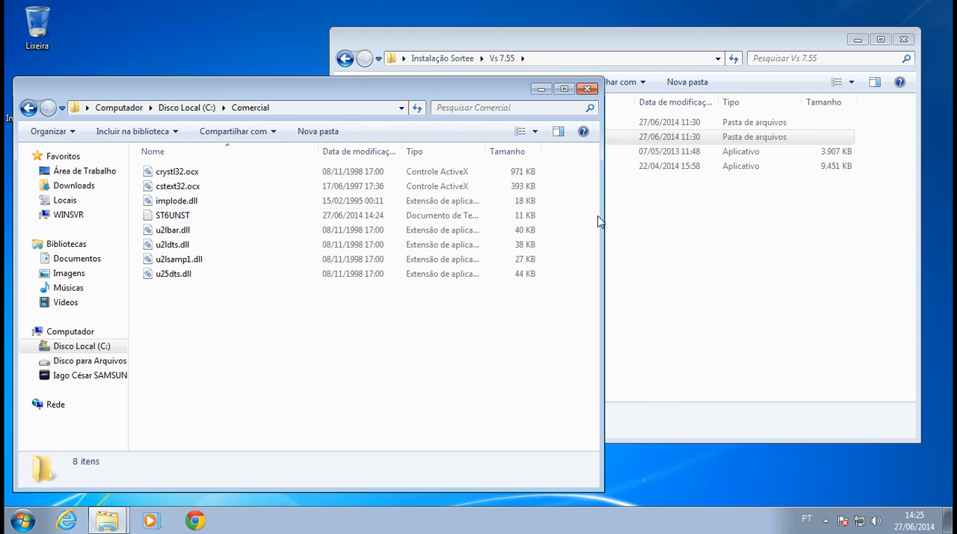
Copy all files from the Dados subfolder of Vs 7.55 into C:\Comercial.
{"action": "left_click", "coordinate": [705, 251]}
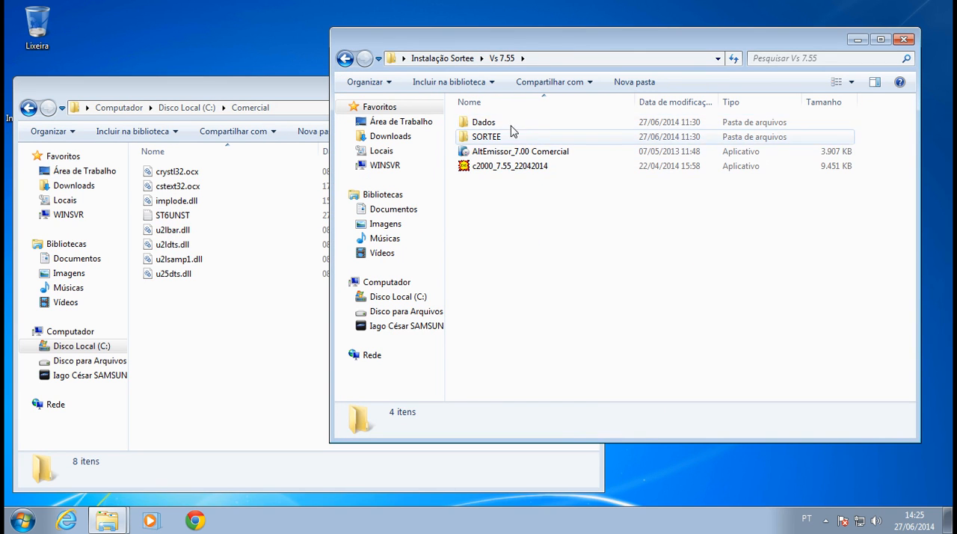
{"action": "left_click", "coordinate": [482, 126]}
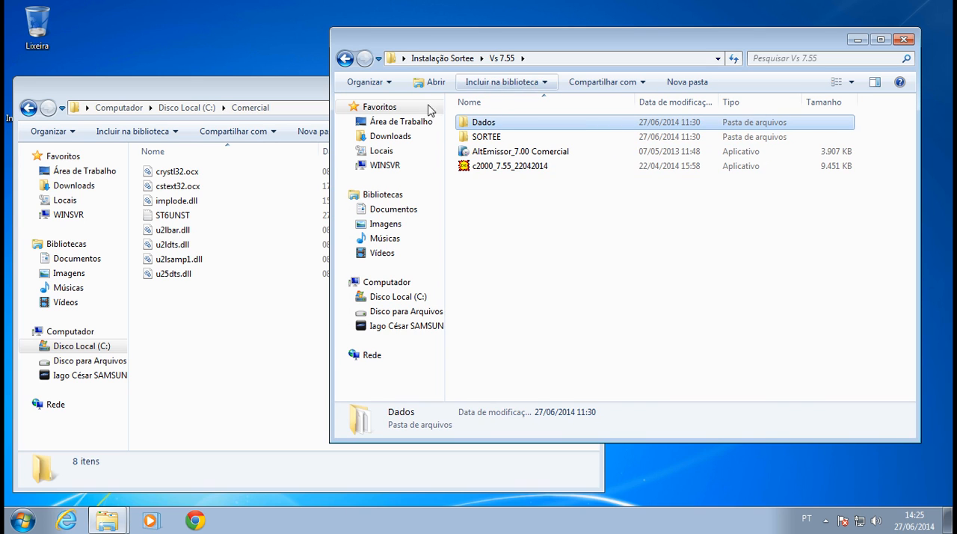
{"action": "double_click", "coordinate": [475, 126]}
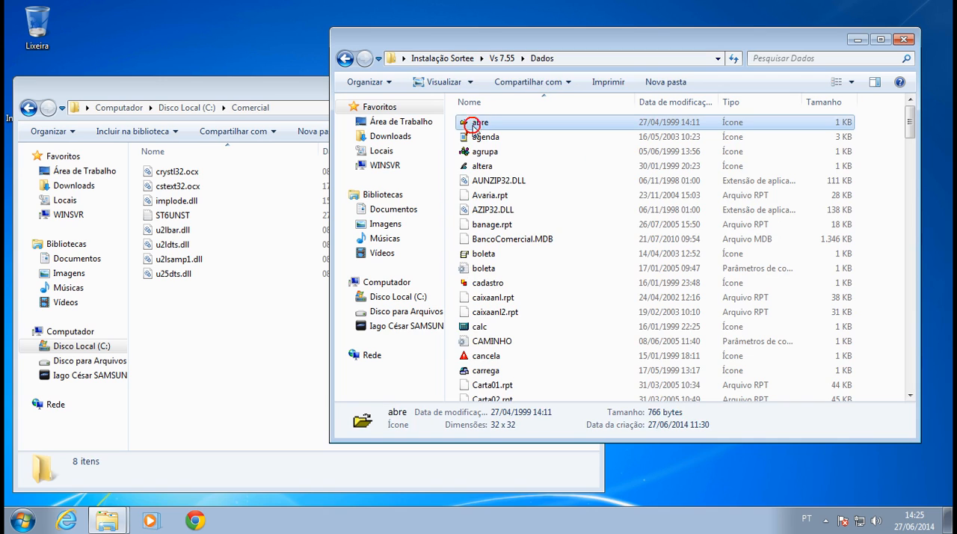
{"action": "key", "text": "ctrl+a"}
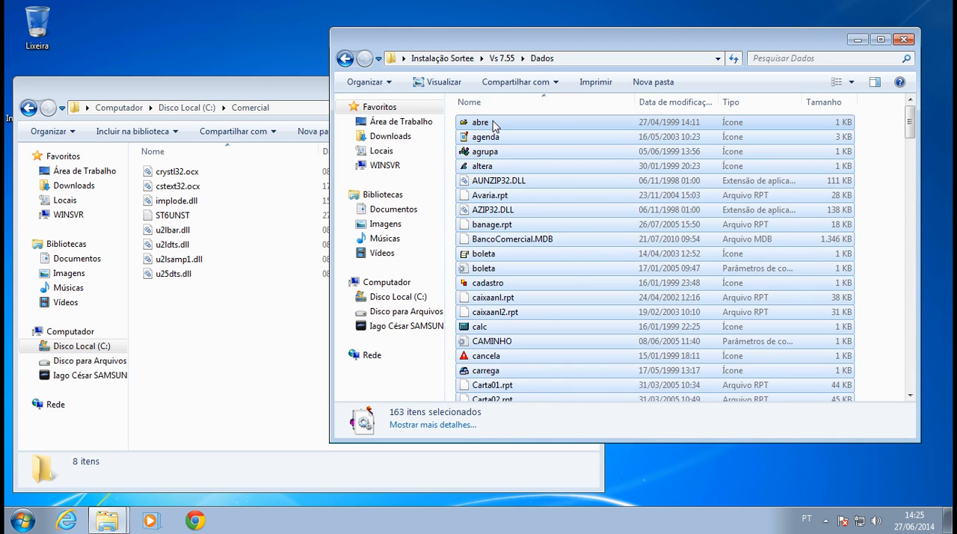
{"action": "left_click", "coordinate": [210, 321]}
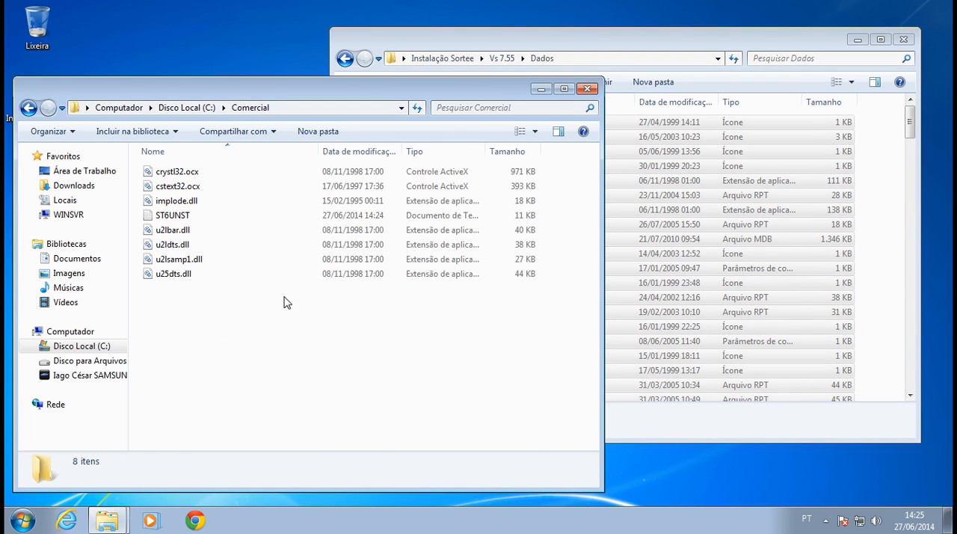
{"action": "key", "text": "ctrl+v"}
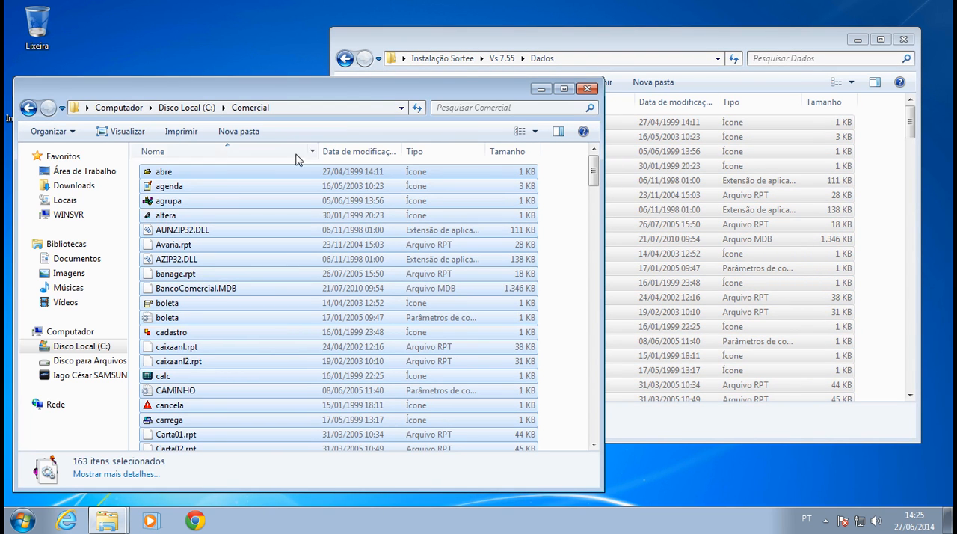
{"action": "mouse_move", "coordinate": [592, 175]}
{"action": "left_mouse_down"}
{"action": "mouse_move", "coordinate": [592, 418]}
{"action": "mouse_move", "coordinate": [592, 169]}
{"action": "left_mouse_up"}
{"action": "left_click", "coordinate": [260, 171]}
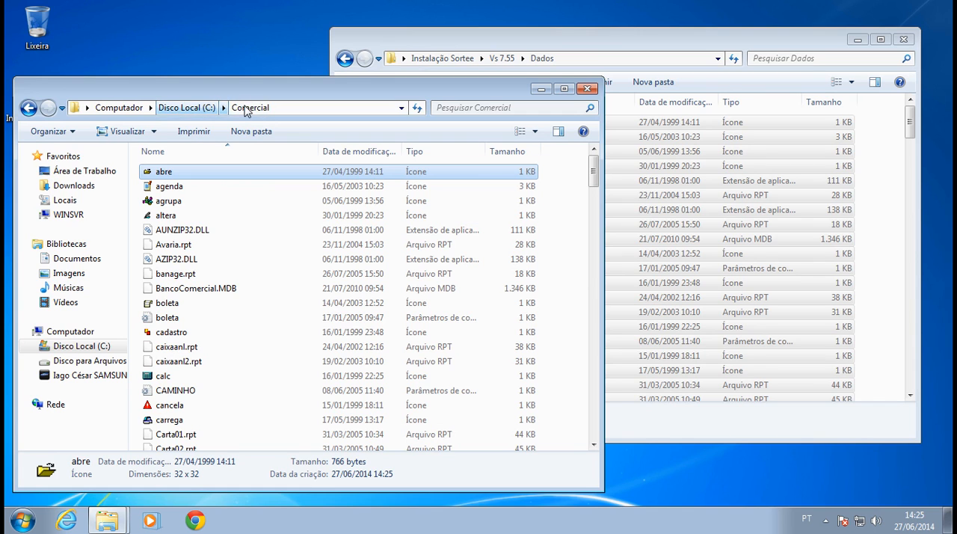
Go back from the Dados folder through Vs 7.55 to the main Instalação Sortee folder.
{"action": "left_click", "coordinate": [515, 32]}
{"action": "left_click", "coordinate": [502, 57]}
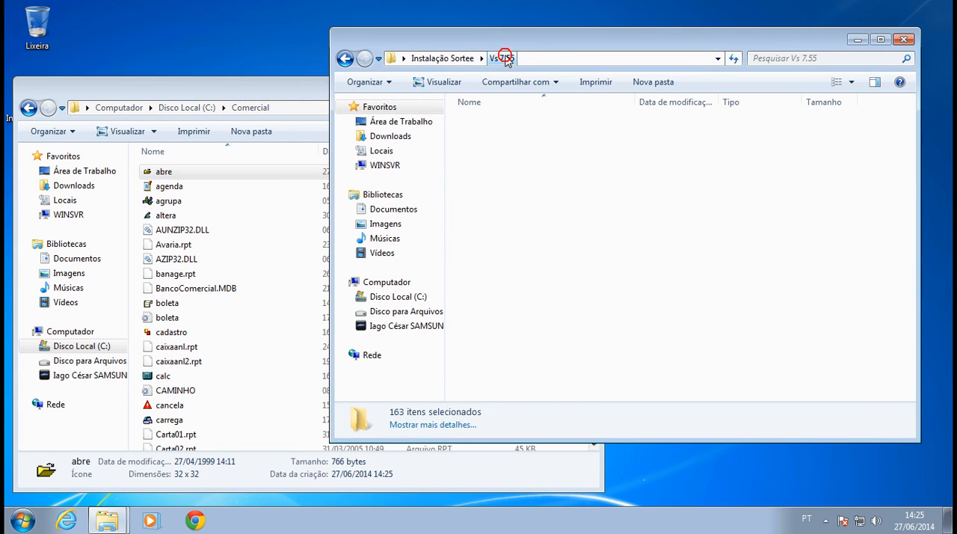
{"action": "left_click", "coordinate": [441, 58]}
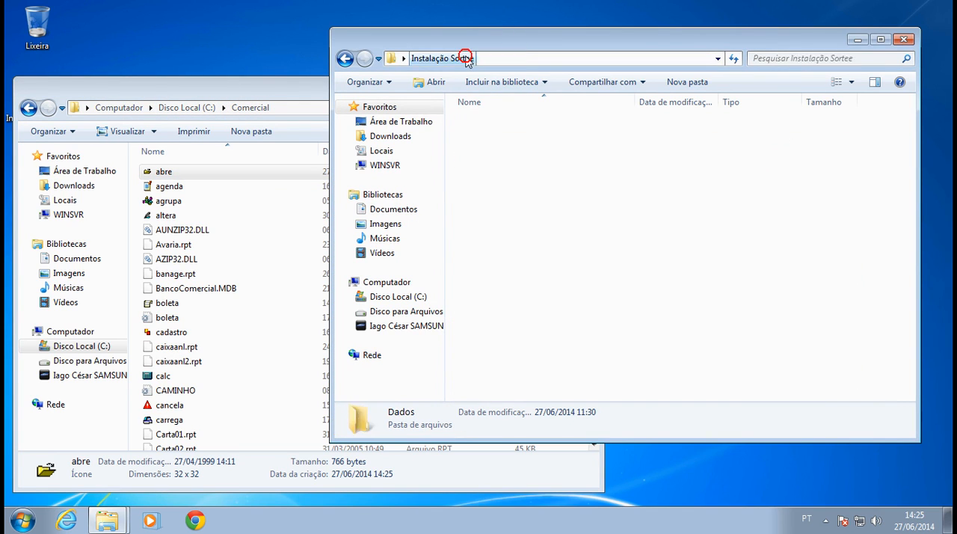
Copy SORTEE.LSE from the compressed customer folder in Instalação Sortee into C:\Comercial.
{"action": "left_click", "coordinate": [489, 211]}
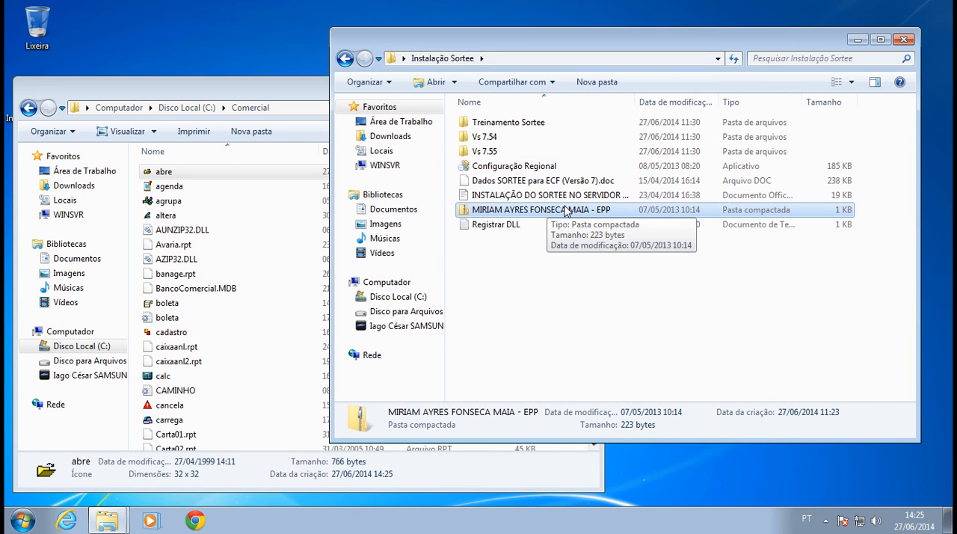
{"action": "double_click", "coordinate": [541, 212]}
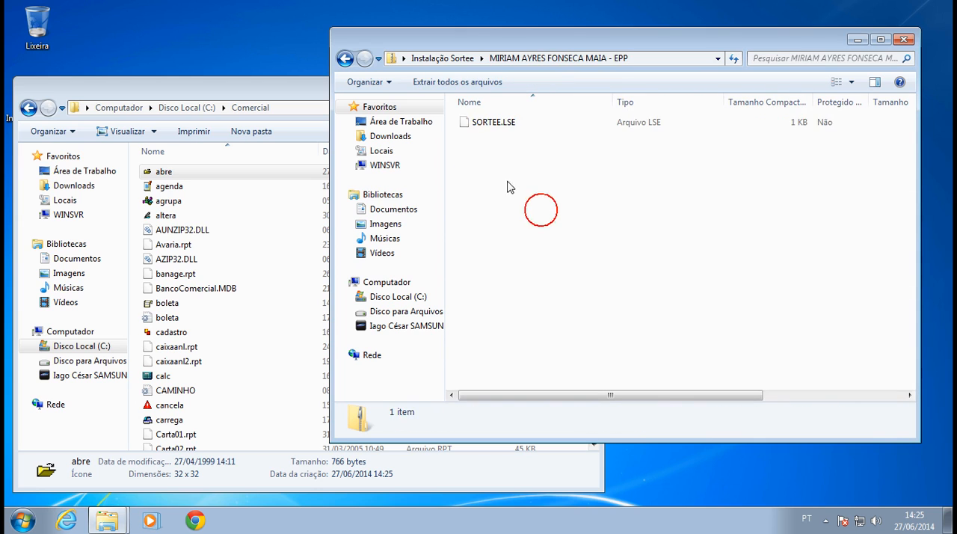
{"action": "left_click", "coordinate": [494, 123]}
{"action": "right_click", "coordinate": [493, 123]}
{"action": "left_click", "coordinate": [523, 169]}
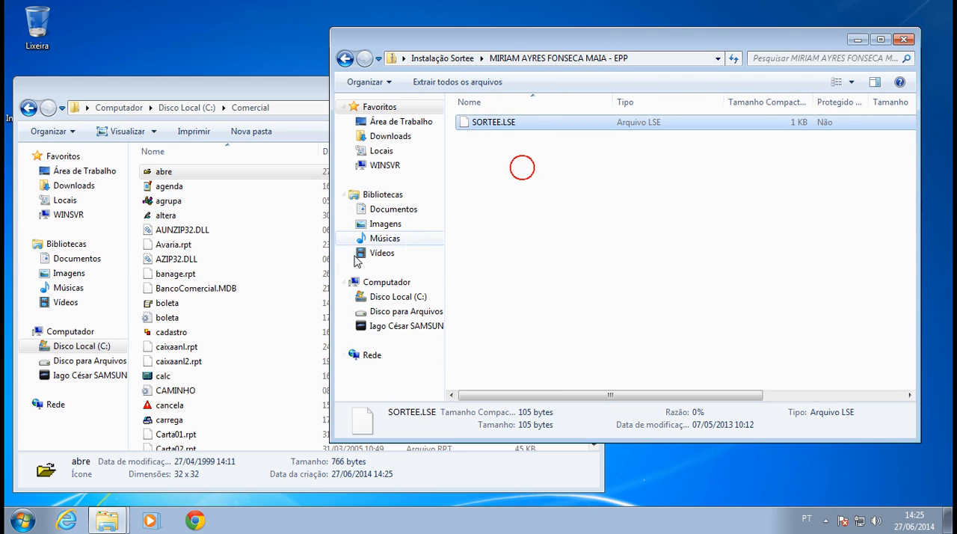
{"action": "left_click", "coordinate": [288, 331]}
{"action": "key", "text": "ctrl+v"}
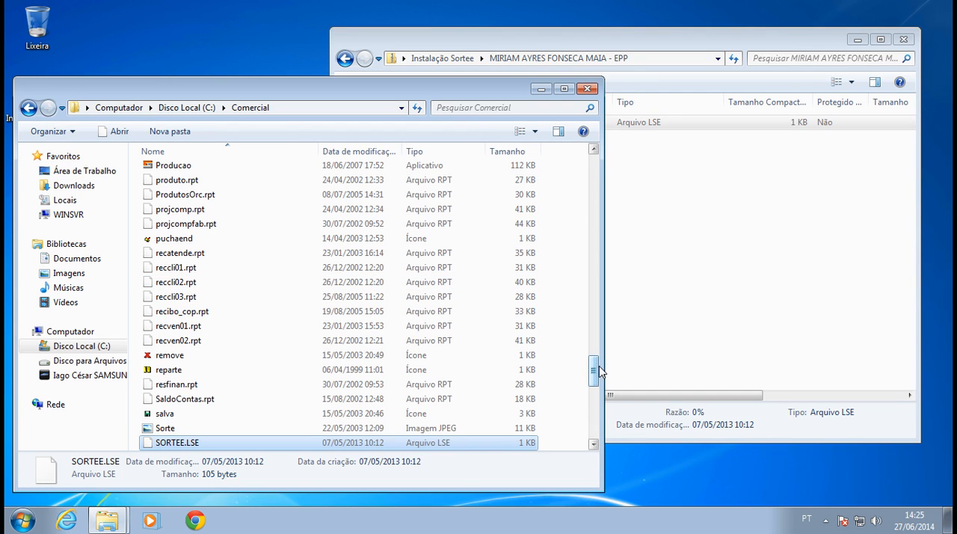
{"action": "left_click_drag", "start_coordinate": [598, 372], "coordinate": [594, 155]}
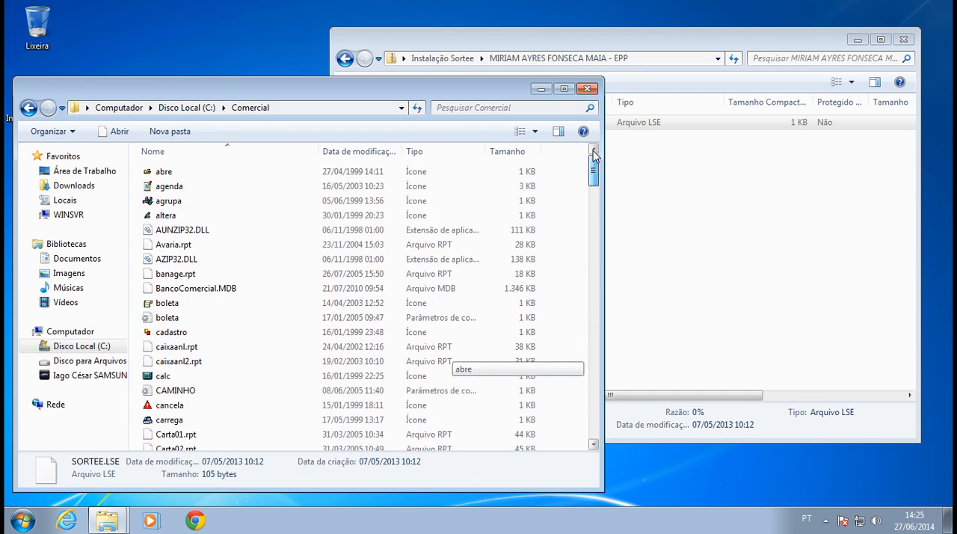
Return to the Vs 7.55 folder through Instalação Sortee, minimize its window and reposition the C:\Comercial window.
{"action": "left_click", "coordinate": [690, 152]}
{"action": "left_click", "coordinate": [463, 59]}
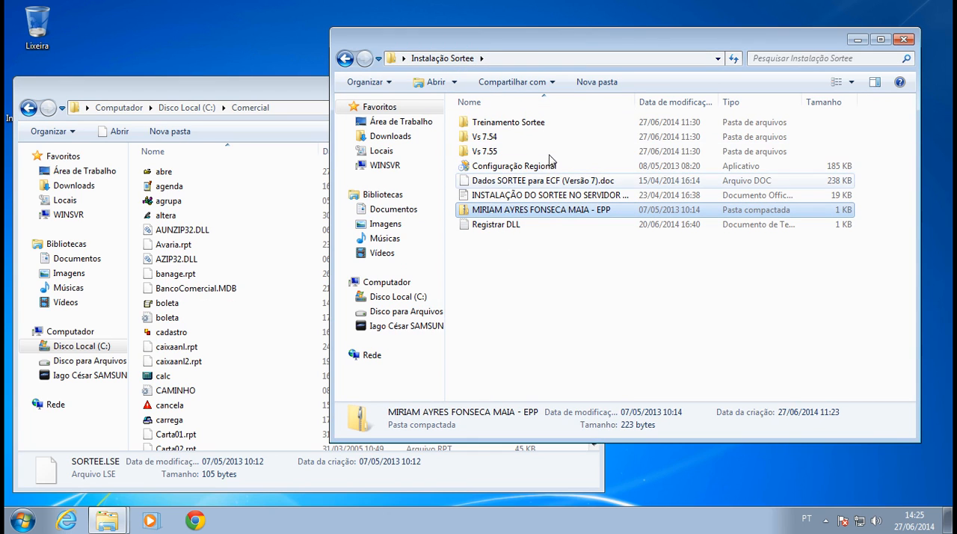
{"action": "double_click", "coordinate": [516, 151]}
{"action": "left_click_drag", "start_coordinate": [622, 43], "coordinate": [955, 84]}
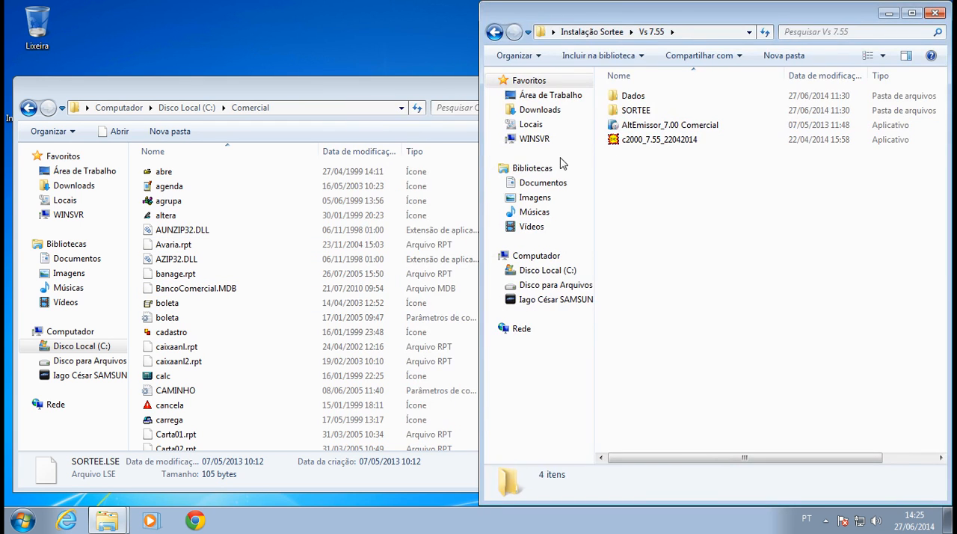
{"action": "left_click", "coordinate": [888, 12]}
{"action": "left_click_drag", "start_coordinate": [502, 99], "coordinate": [598, 68]}
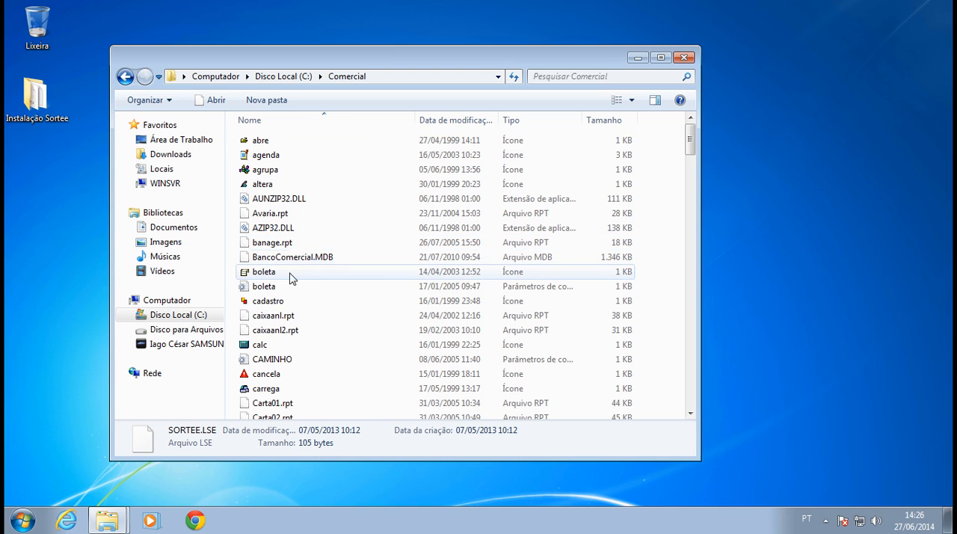
Rename BancoComercial.MDB in C:\Comercial as Comercial.MDB.
{"action": "left_click", "coordinate": [295, 263]}
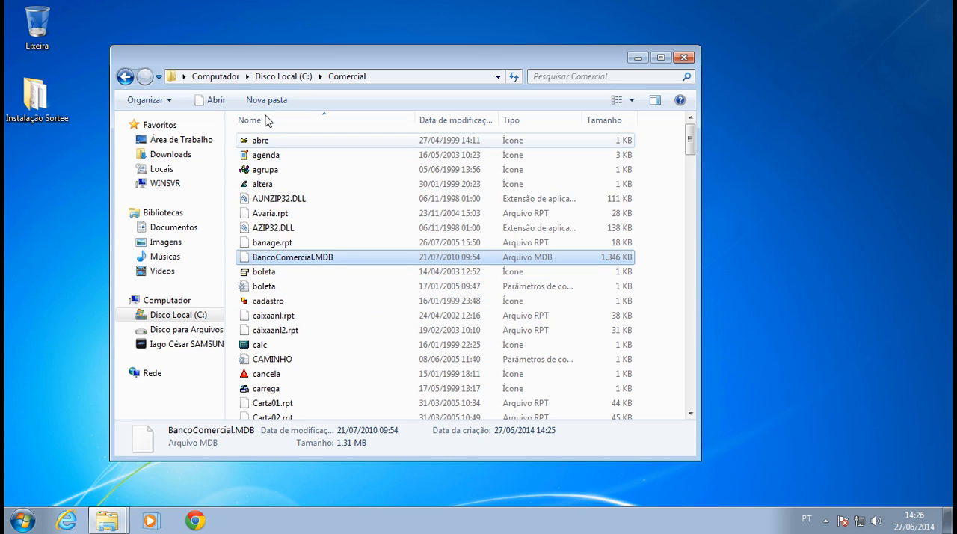
{"action": "left_click_drag", "start_coordinate": [262, 56], "coordinate": [227, 45]}
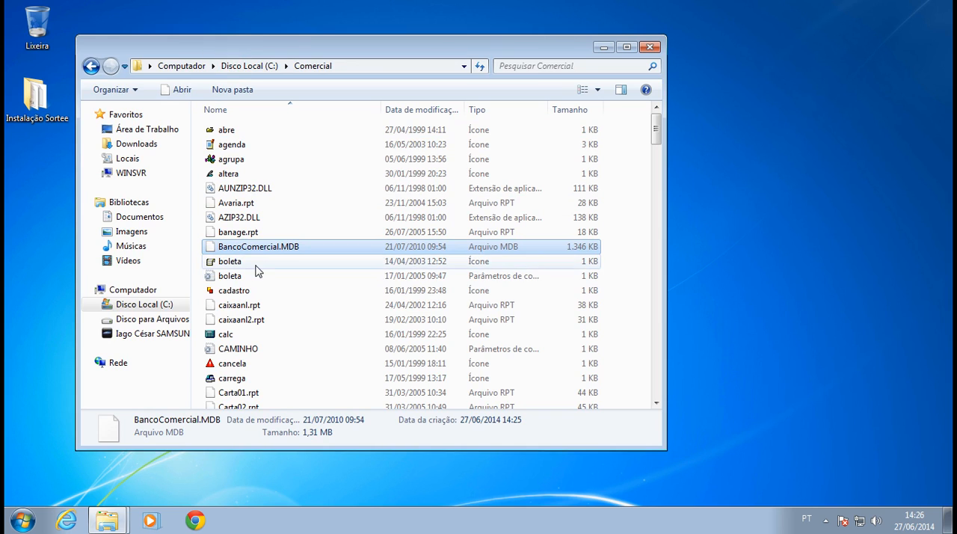
{"action": "right_click", "coordinate": [246, 249]}
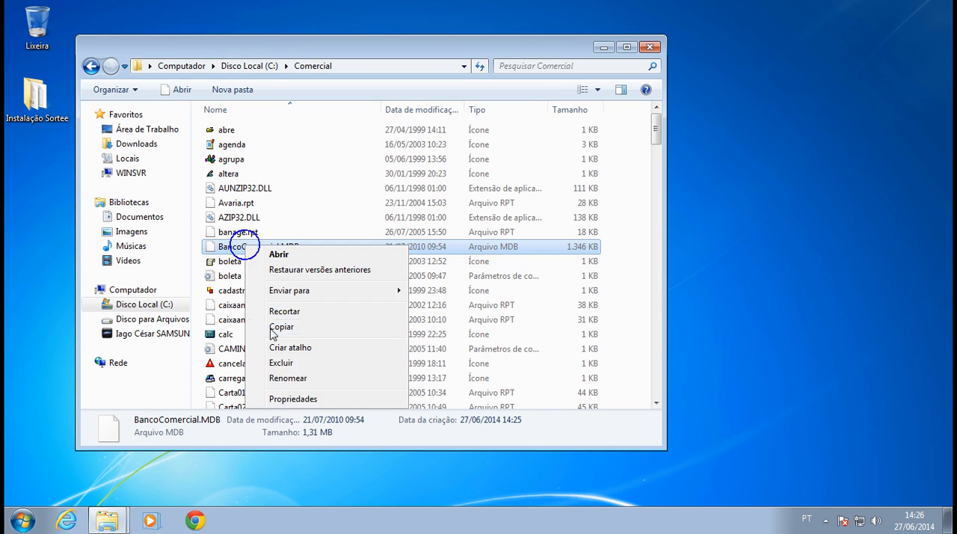
{"action": "left_click", "coordinate": [290, 376]}
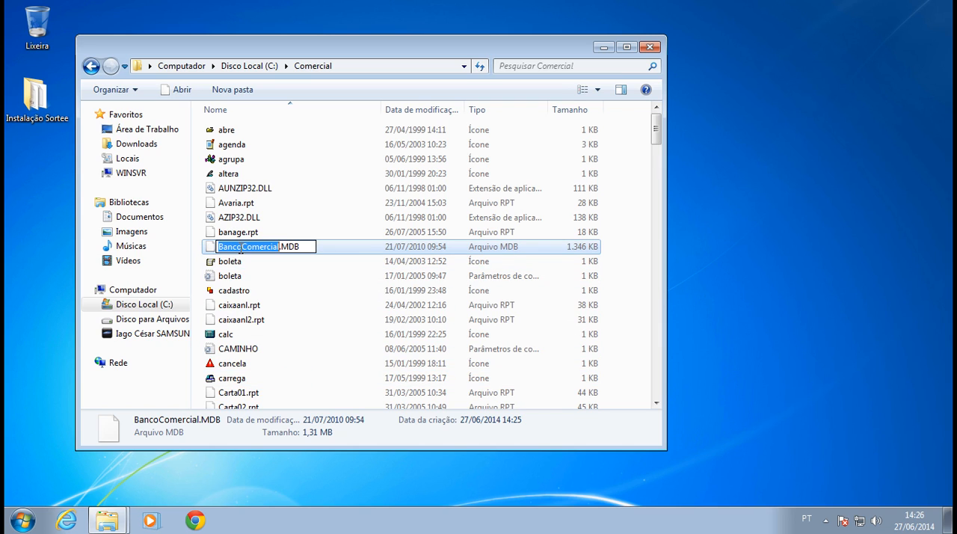
{"action": "left_click", "coordinate": [243, 245]}
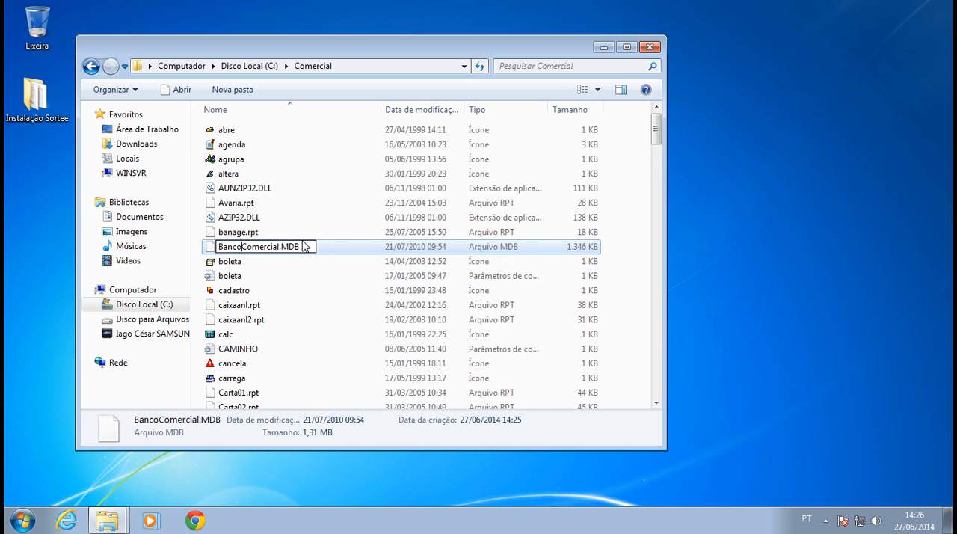
{"action": "key", "text": "BackSpace"}
{"action": "key", "text": "BackSpace"}
{"action": "key", "text": "BackSpace"}
{"action": "key", "text": "BackSpace"}
{"action": "key", "text": "BackSpace"}
{"action": "key", "text": "Return"}
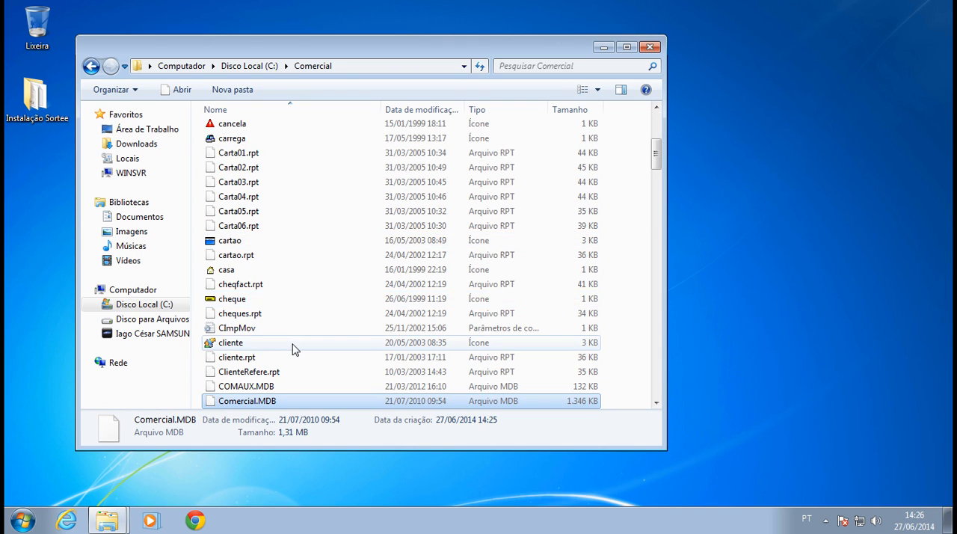
{"action": "scroll", "coordinate": [293, 348], "scroll_direction": "down", "scroll_amount": 2}
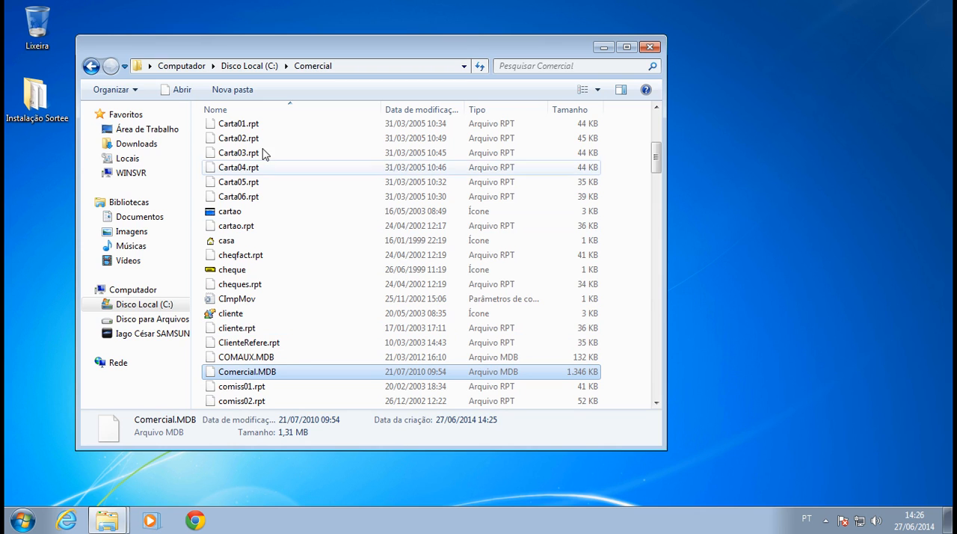
Run the c2000_7.55_22042014 application from the Vs 7.55 folder and continue the update until its final dialog is closed.
{"action": "left_click", "coordinate": [124, 517]}
{"action": "left_click", "coordinate": [100, 466]}
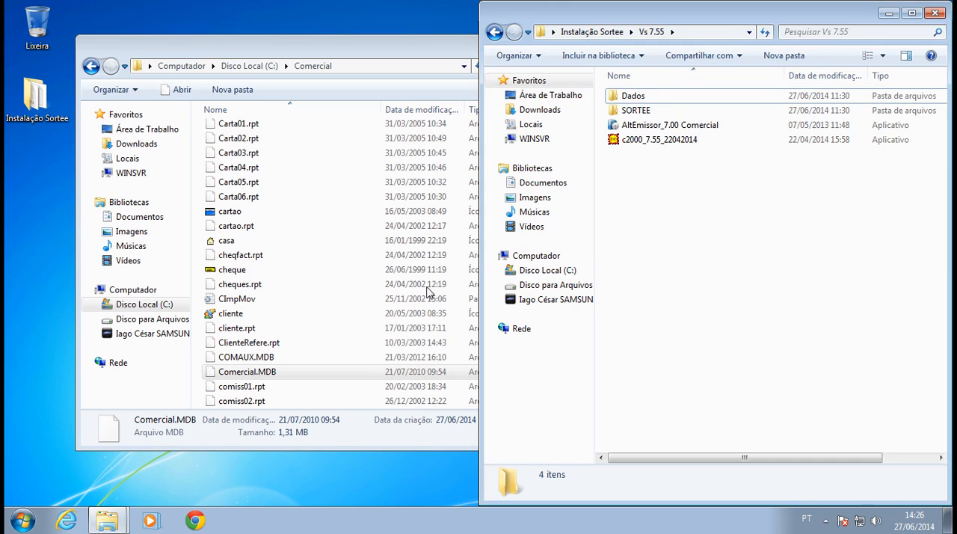
{"action": "left_click", "coordinate": [618, 147]}
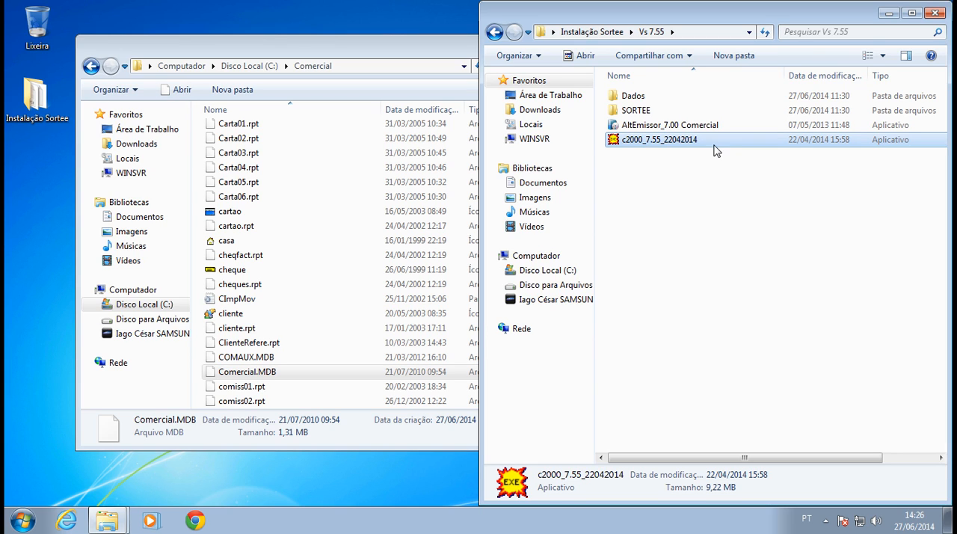
{"action": "double_click", "coordinate": [672, 142]}
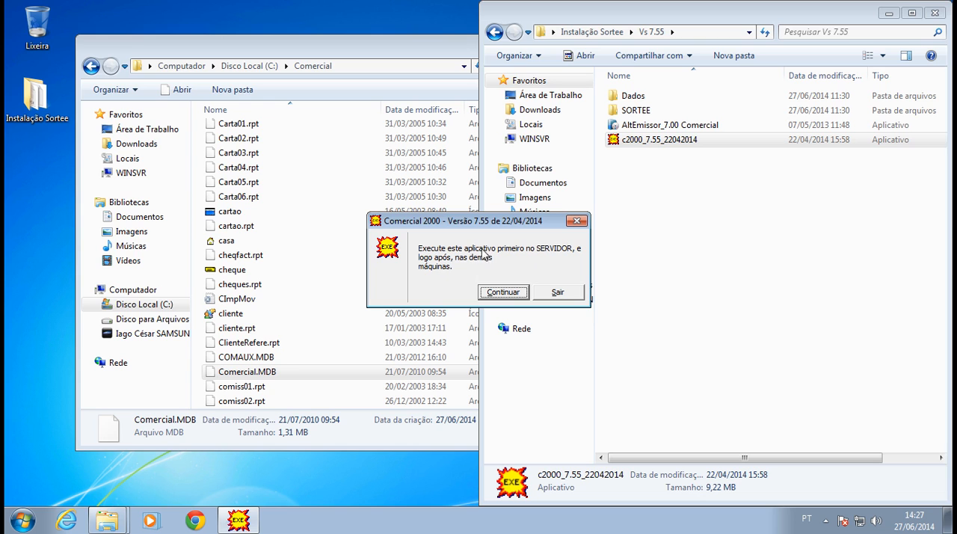
{"action": "left_click_drag", "start_coordinate": [494, 227], "coordinate": [636, 307]}
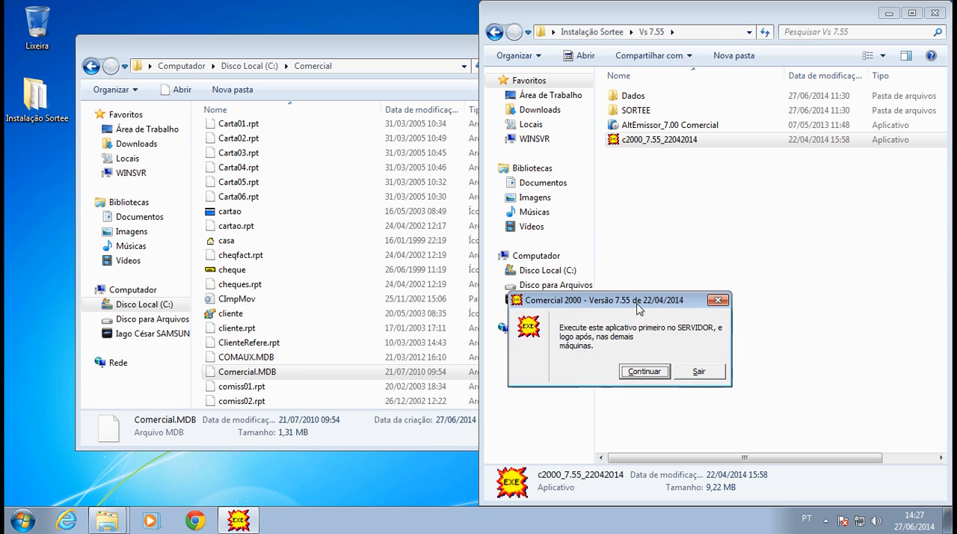
{"action": "left_click", "coordinate": [660, 371]}
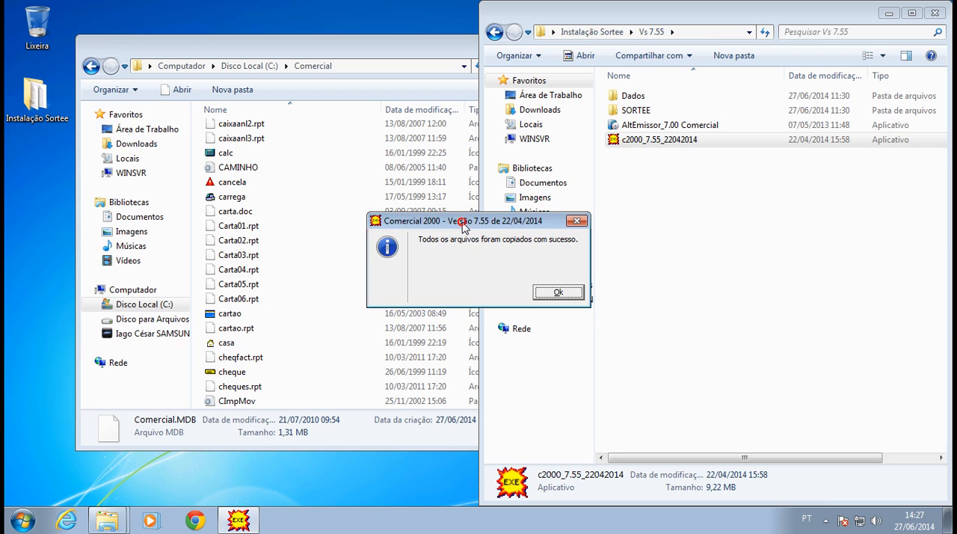
{"action": "left_click_drag", "start_coordinate": [463, 224], "coordinate": [560, 240]}
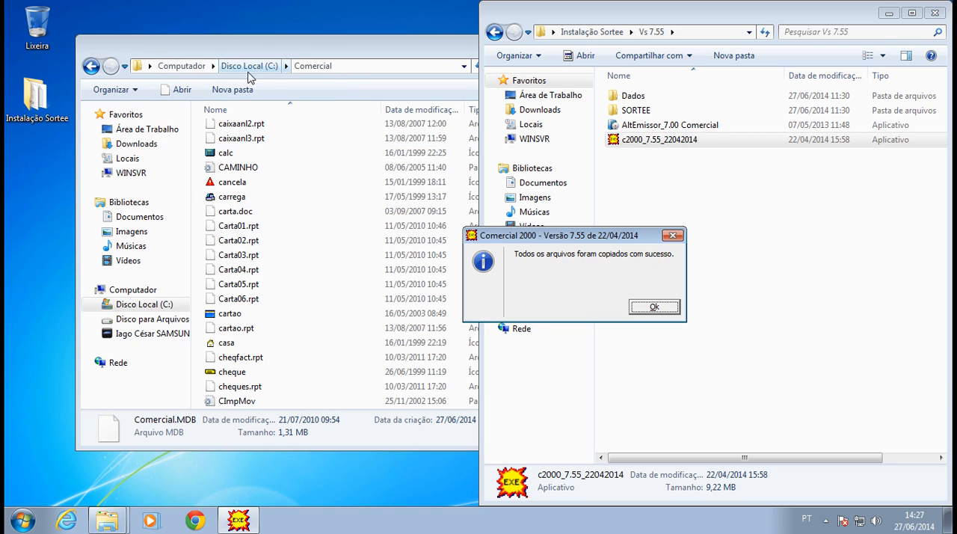
{"action": "left_click", "coordinate": [630, 303]}
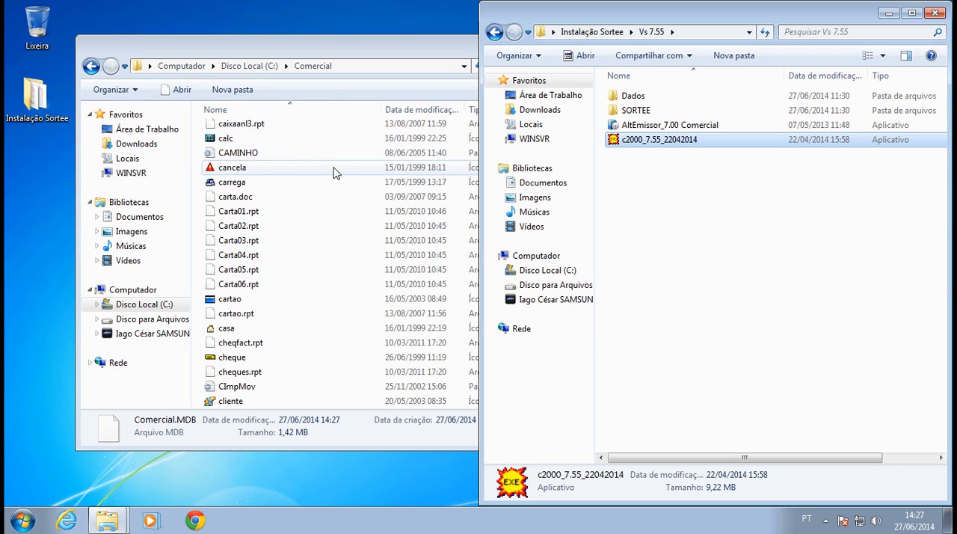
Look through the updated files in C:\Comercial and check the details of Comercial.MDB.
{"action": "left_click", "coordinate": [297, 156]}
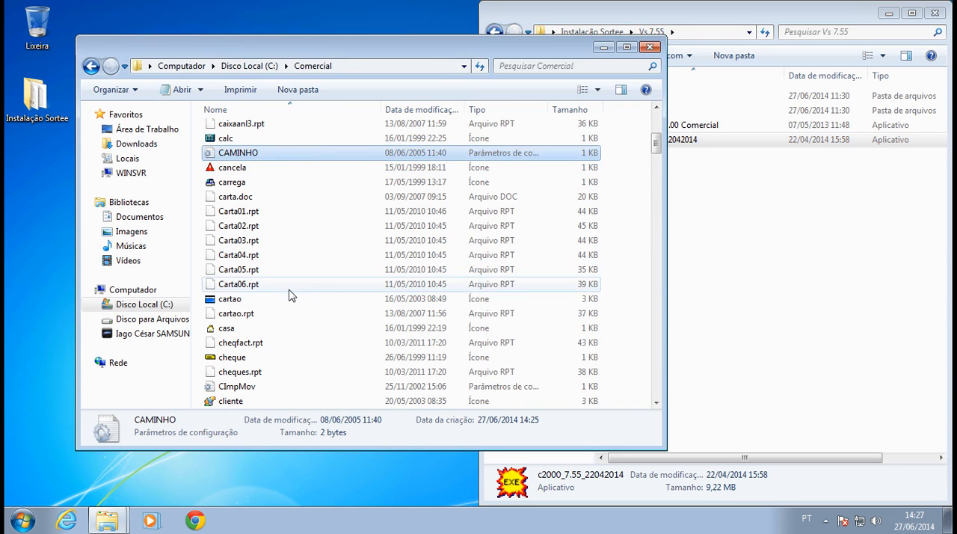
{"action": "scroll", "coordinate": [290, 299], "scroll_direction": "down", "scroll_amount": 1}
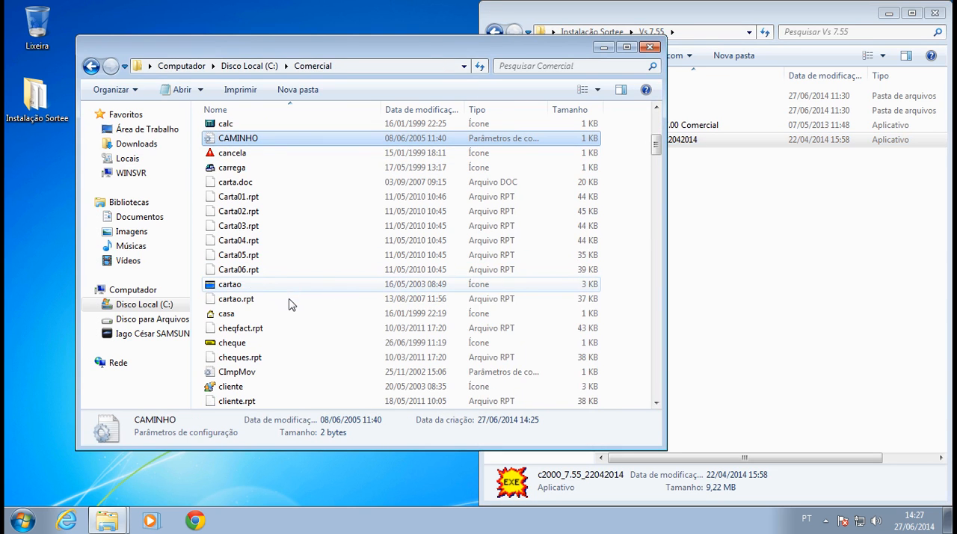
{"action": "left_click", "coordinate": [274, 374]}
{"action": "scroll", "coordinate": [273, 379], "scroll_direction": "down", "scroll_amount": 2}
{"action": "scroll", "coordinate": [273, 381], "scroll_direction": "down", "scroll_amount": 4}
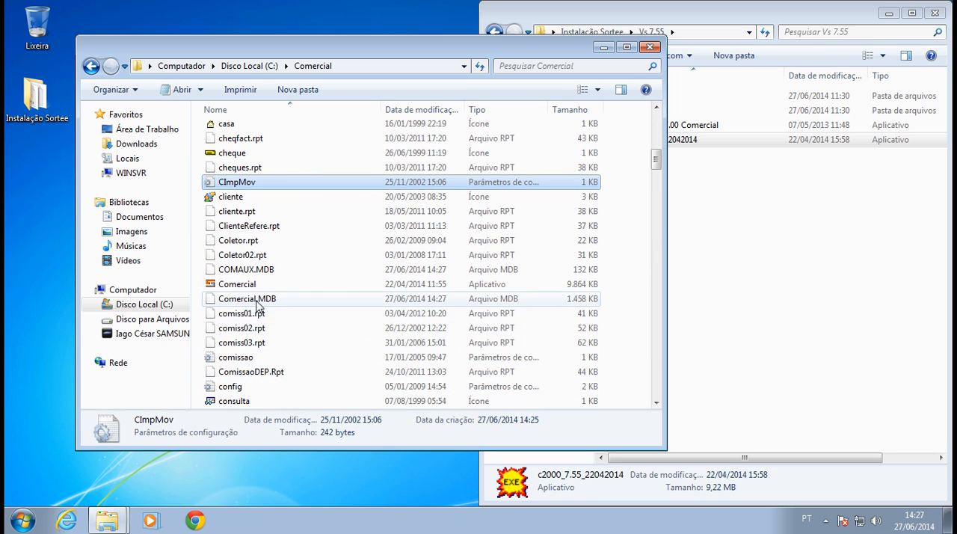
{"action": "left_click", "coordinate": [258, 305]}
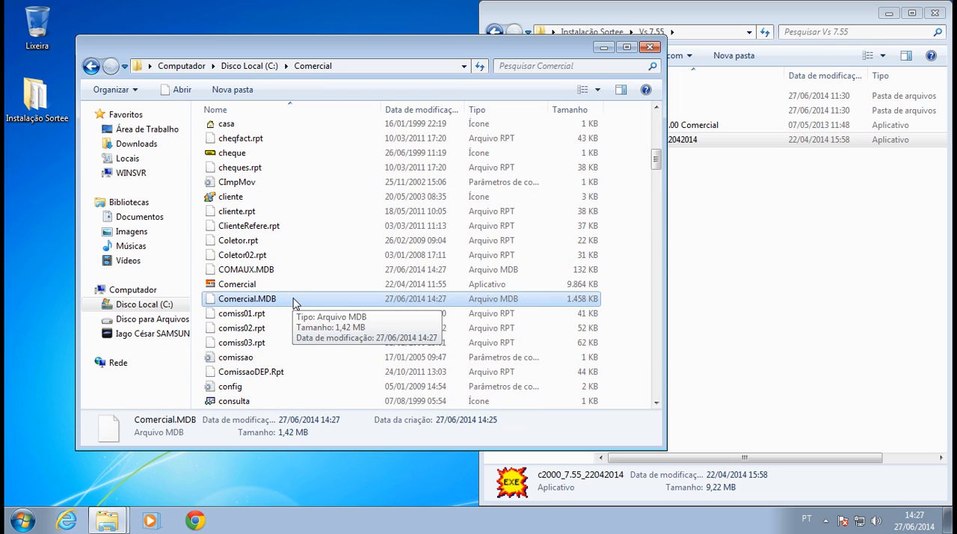
Minimize the Vs 7.55 folder window and move the C:\Comercial window clear of the desktop icons.
{"action": "left_click", "coordinate": [820, 266]}
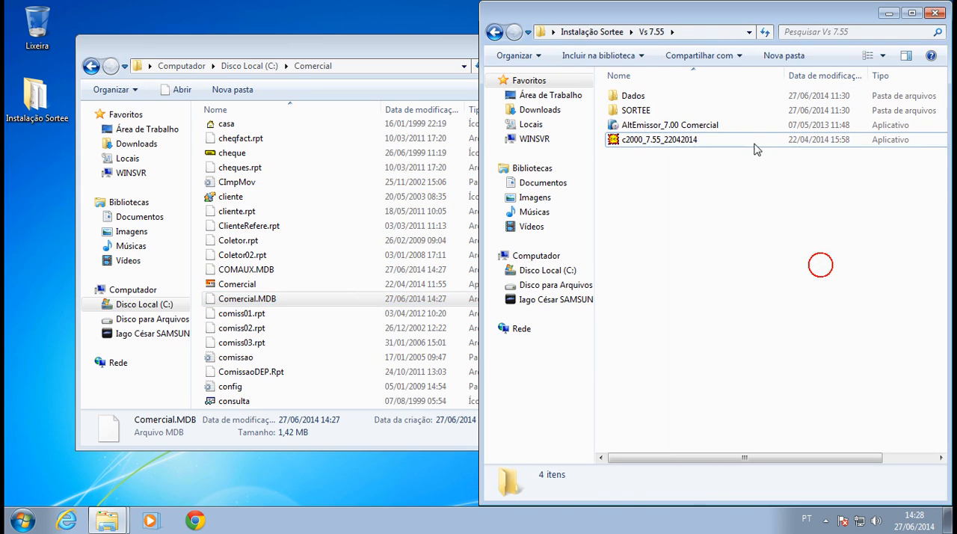
{"action": "double_click", "coordinate": [642, 14]}
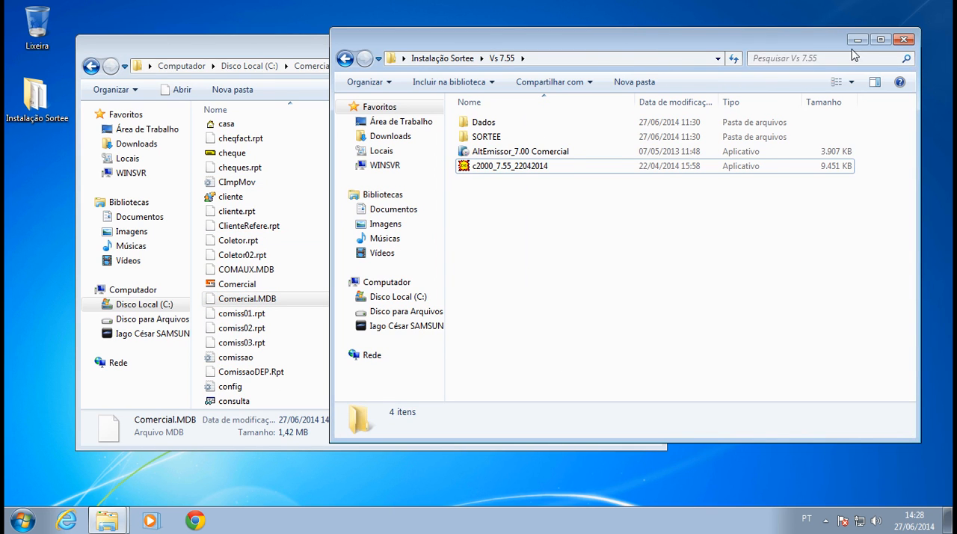
{"action": "left_click", "coordinate": [858, 39]}
{"action": "left_click_drag", "start_coordinate": [465, 45], "coordinate": [671, 50]}
{"action": "left_click_drag", "start_coordinate": [105, 4], "coordinate": [89, 169]}
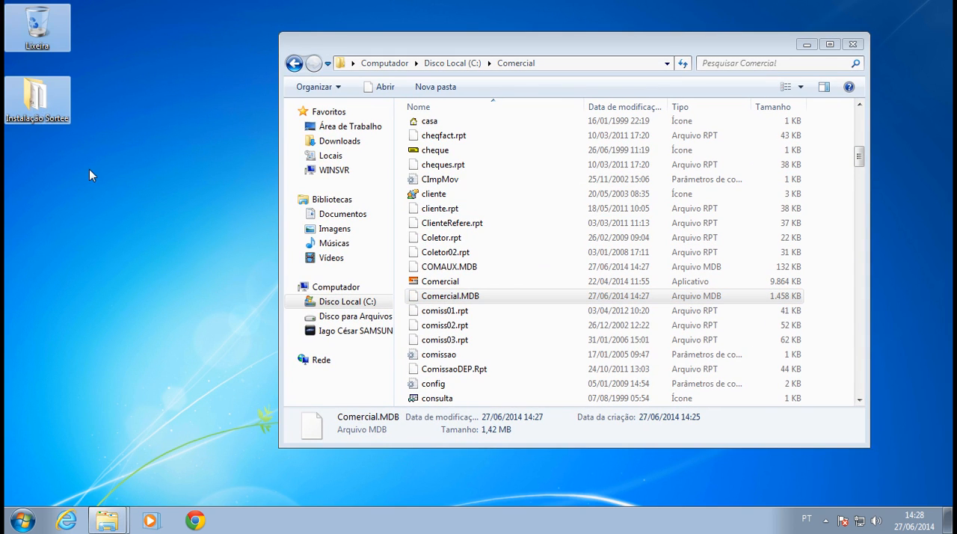
{"action": "left_click", "coordinate": [101, 131]}
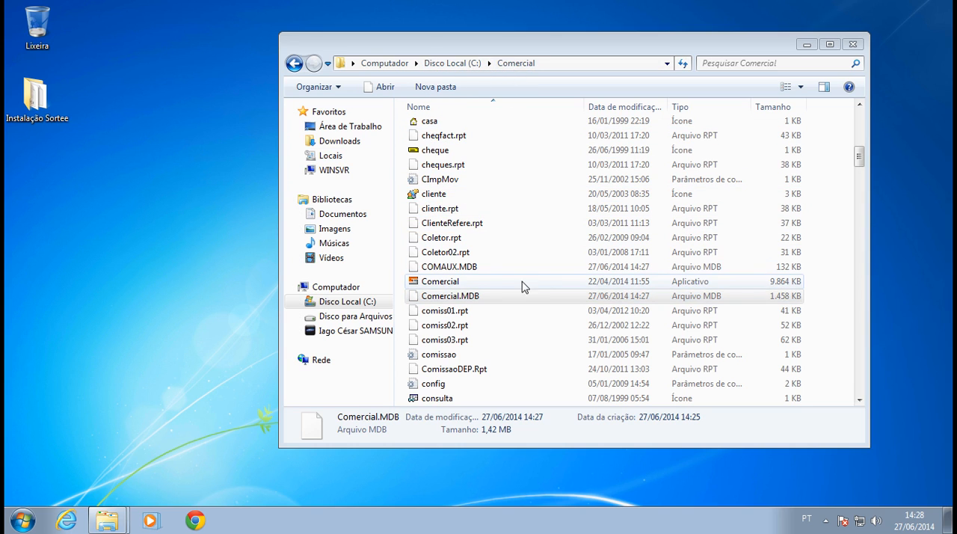
Create a desktop shortcut to the Comercial application in C:\Comercial.
{"action": "left_click", "coordinate": [493, 283]}
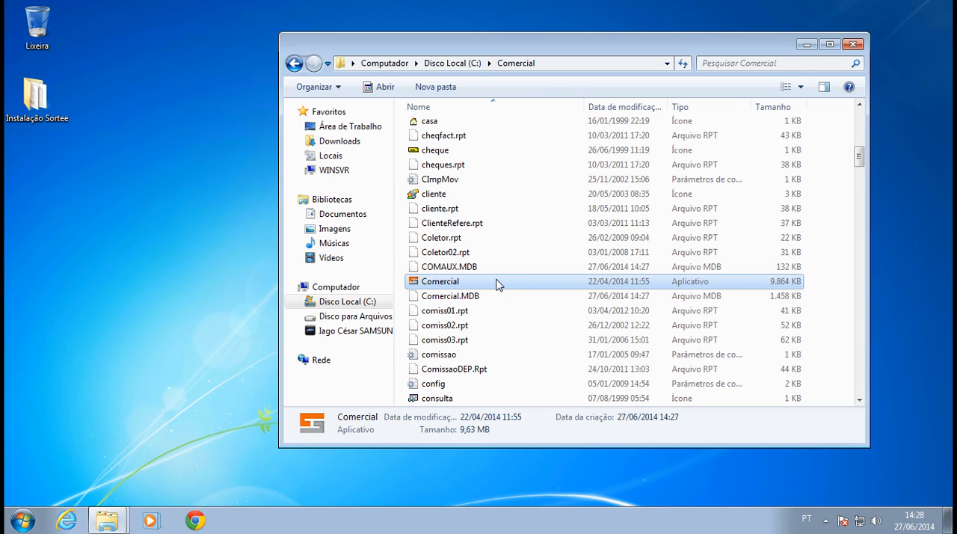
{"action": "right_click", "coordinate": [497, 282]}
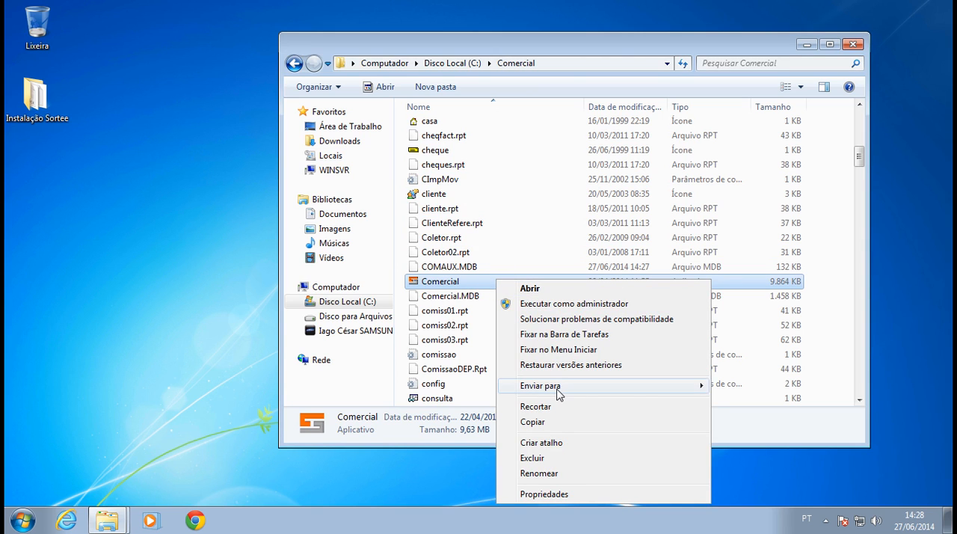
{"action": "left_click", "coordinate": [557, 386]}
{"action": "left_click", "coordinate": [747, 365]}
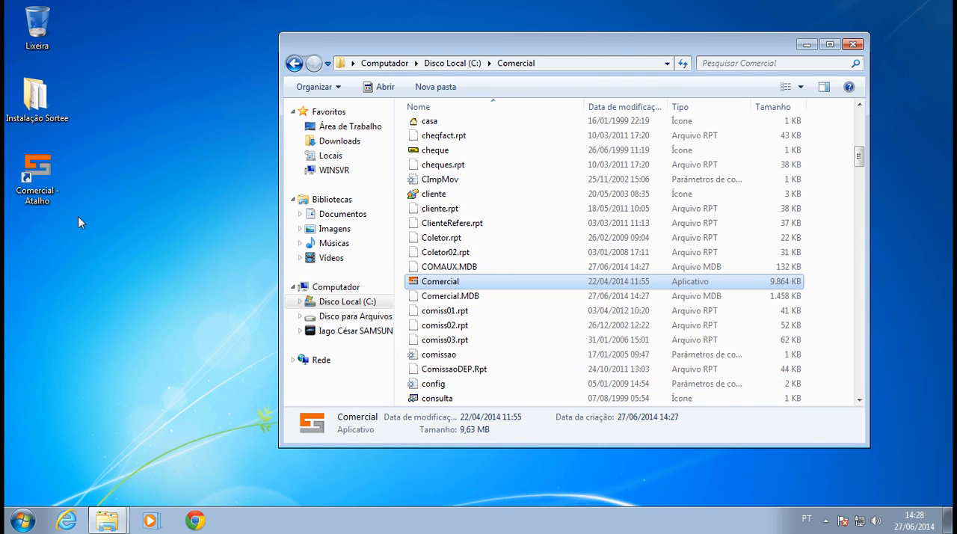
Rename the "Comercial - Atalho" desktop shortcut to "Comercial".
{"action": "left_click", "coordinate": [47, 171]}
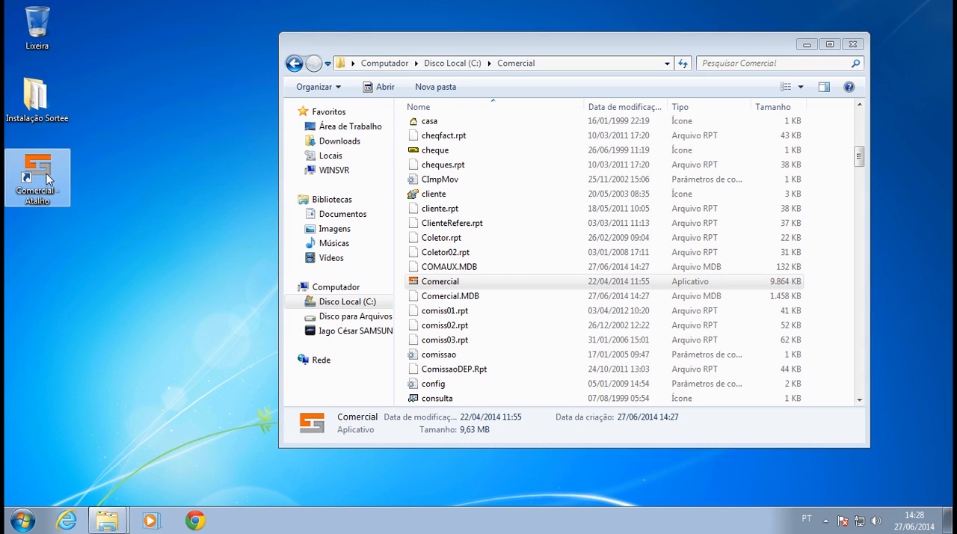
{"action": "key", "text": "F2"}
{"action": "key", "text": "shift+Left"}
{"action": "key", "text": "shift+Left"}
{"action": "key", "text": "shift+Left"}
{"action": "key", "text": "shift+Left"}
{"action": "key", "text": "shift+Left"}
{"action": "key", "text": "shift+Left"}
{"action": "key", "text": "shift+Left"}
{"action": "key", "text": "shift+Left"}
{"action": "key", "text": "shift+Left"}
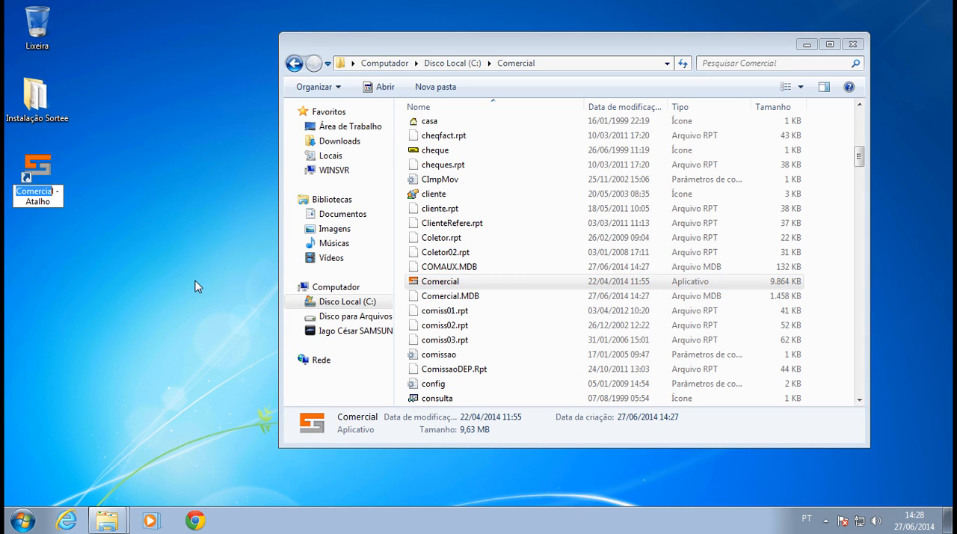
{"action": "key", "text": "End"}
{"action": "key", "text": "shift+End"}
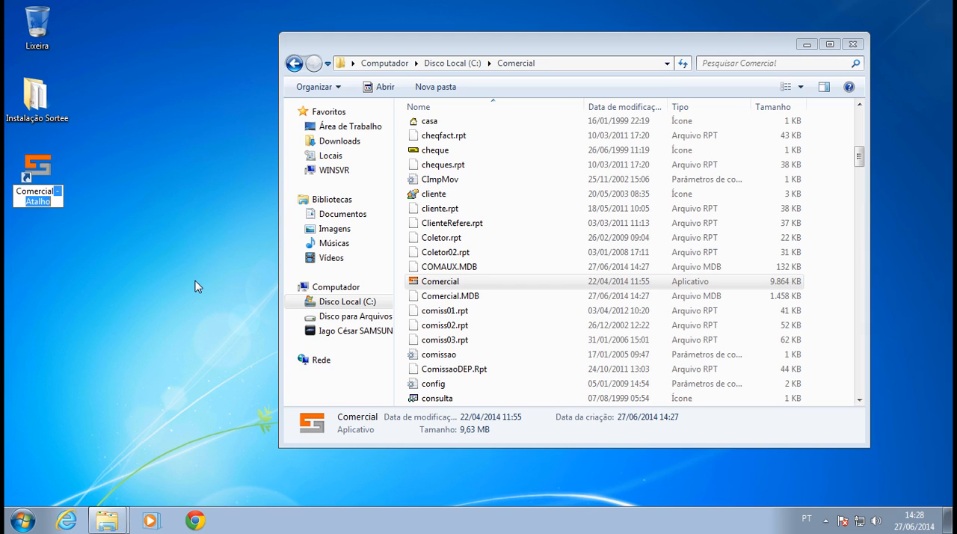
{"action": "key", "text": "Delete"}
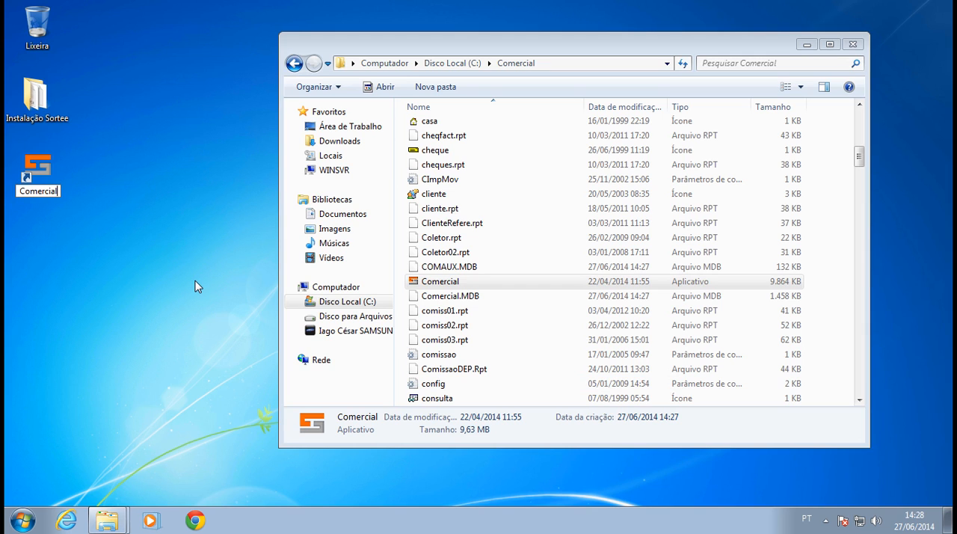
{"action": "key", "text": "Return"}
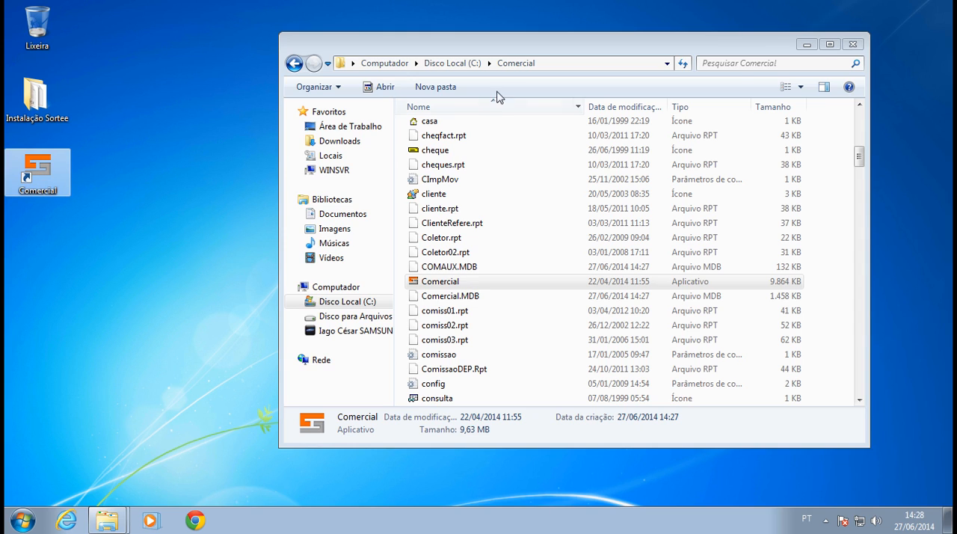
Clear the desktop, launch Comercial from its shortcut and dismiss the regional configuration messages.
{"action": "left_click", "coordinate": [805, 48]}
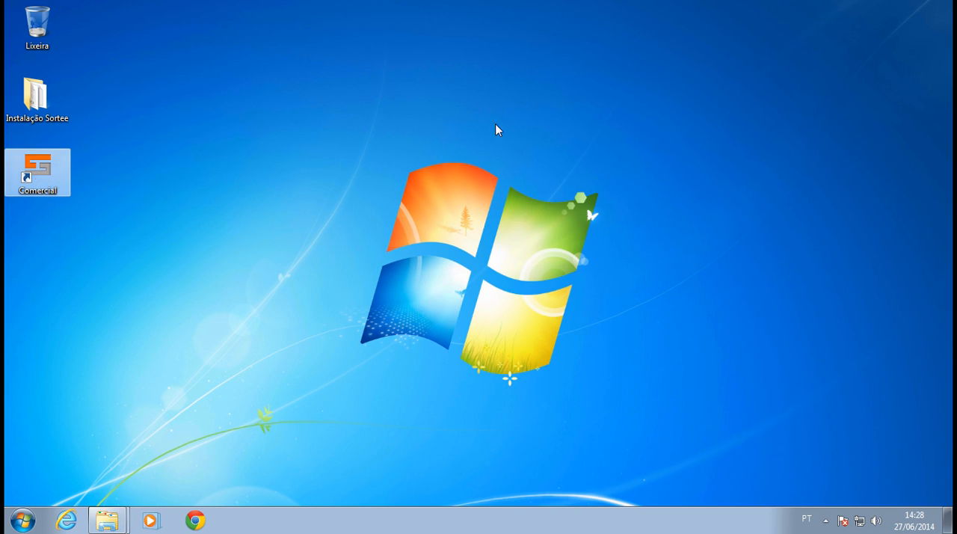
{"action": "double_click", "coordinate": [43, 178]}
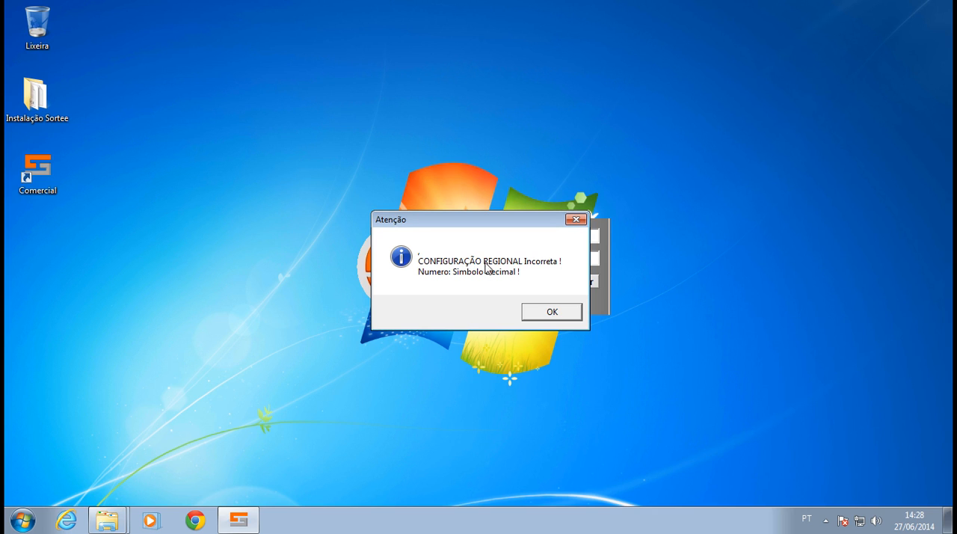
{"action": "left_click", "coordinate": [538, 314]}
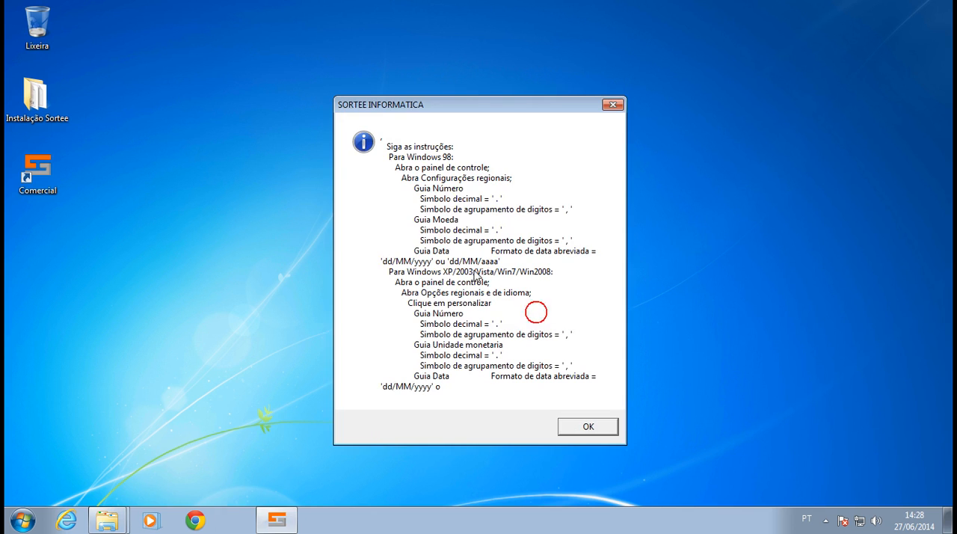
{"action": "left_click", "coordinate": [588, 426]}
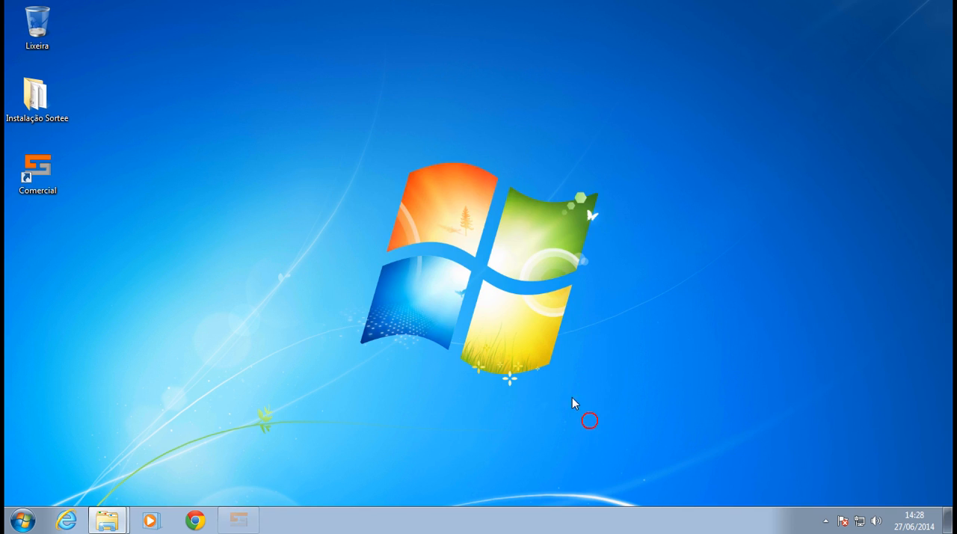
Locate the Configuração Regional application in the Instalação Sortee folder, then minimize the folder window.
{"action": "left_click", "coordinate": [117, 518]}
{"action": "left_click", "coordinate": [98, 471]}
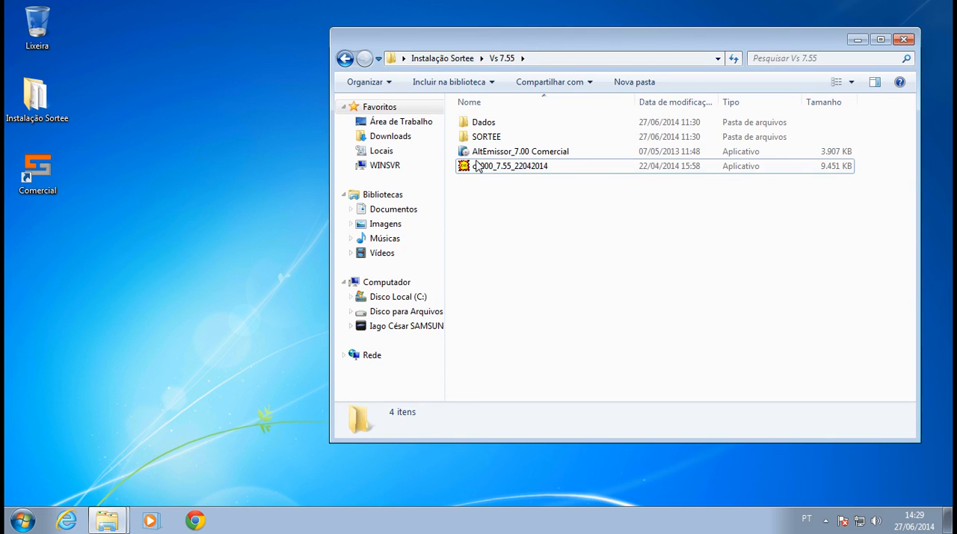
{"action": "left_click", "coordinate": [463, 60]}
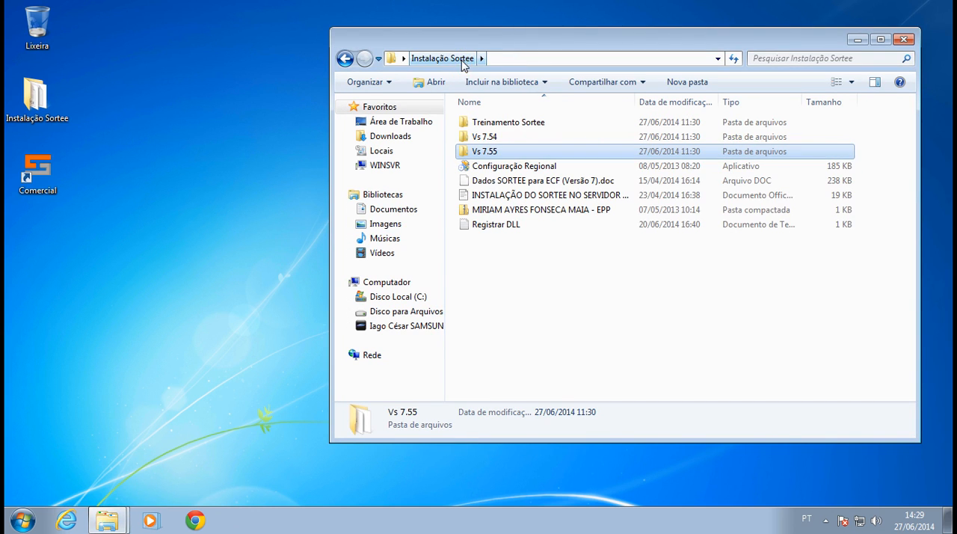
{"action": "left_click", "coordinate": [526, 170]}
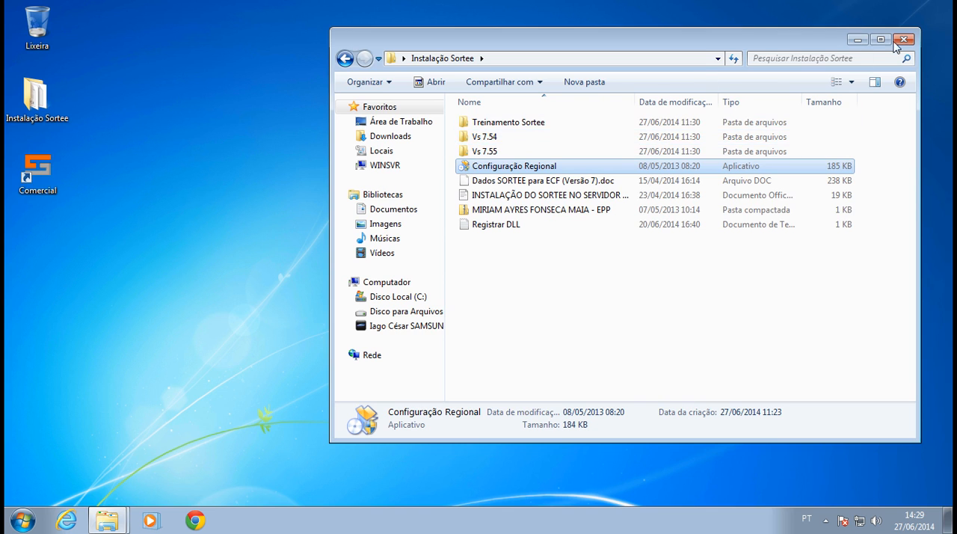
{"action": "left_click", "coordinate": [854, 43]}
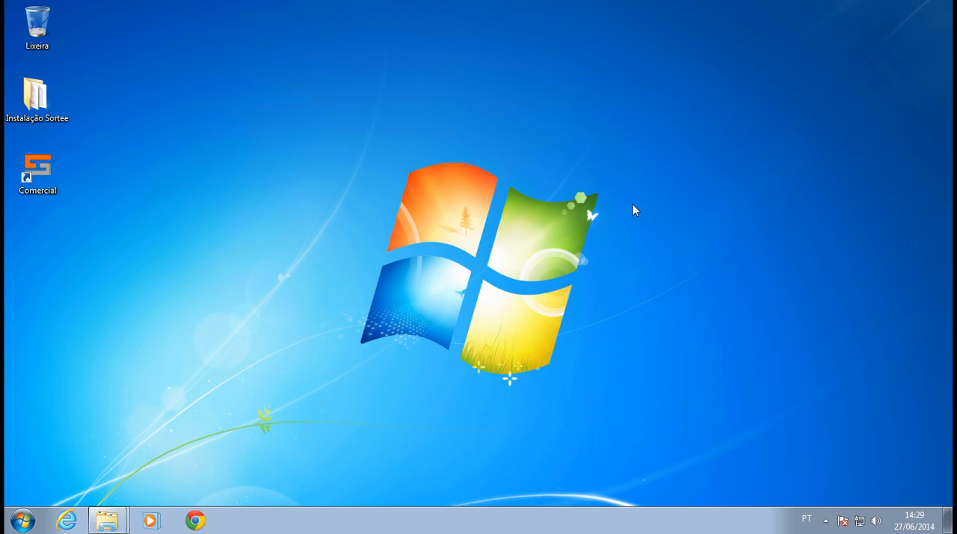
Open the Windows date, time and number format settings and bring up their additional settings (Personalizar Formato).
{"action": "left_click", "coordinate": [23, 521]}
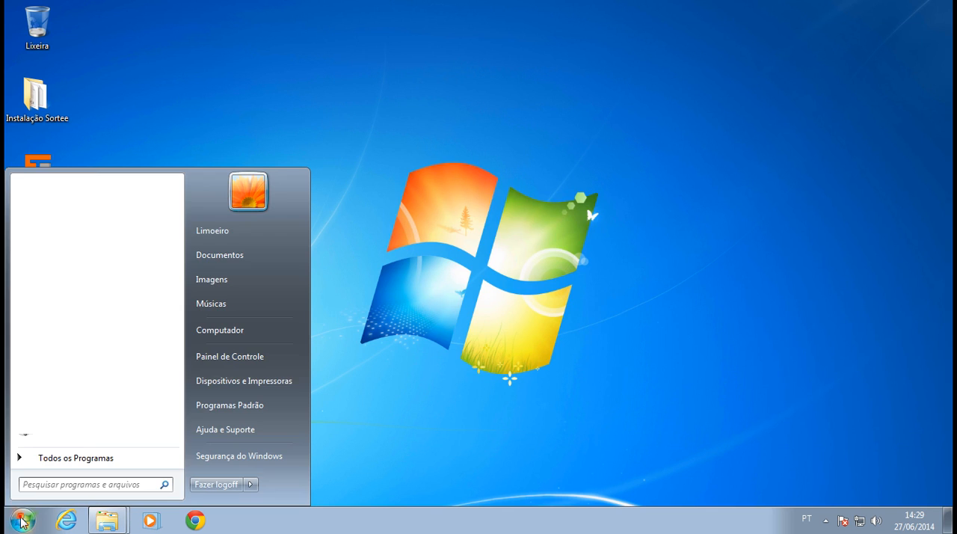
{"action": "left_click", "coordinate": [234, 356]}
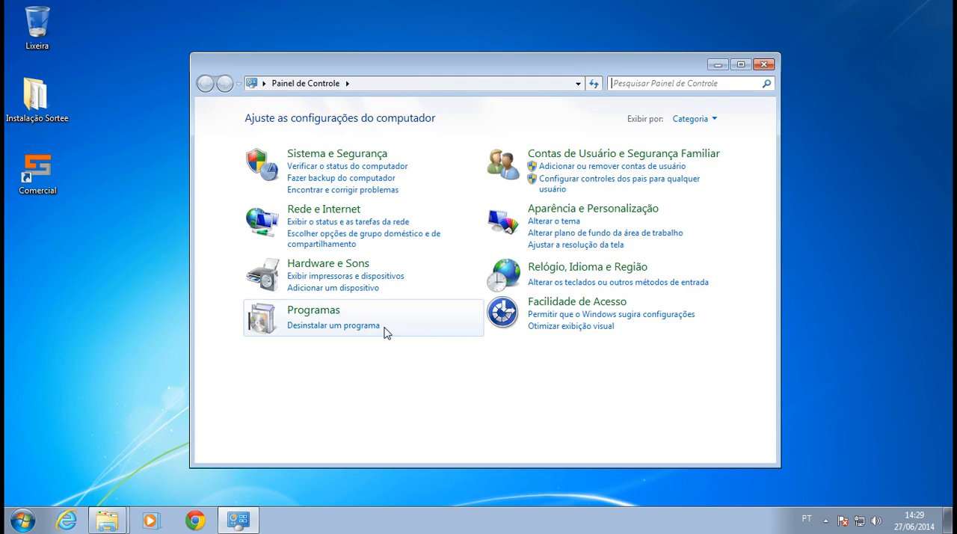
{"action": "left_click", "coordinate": [582, 267]}
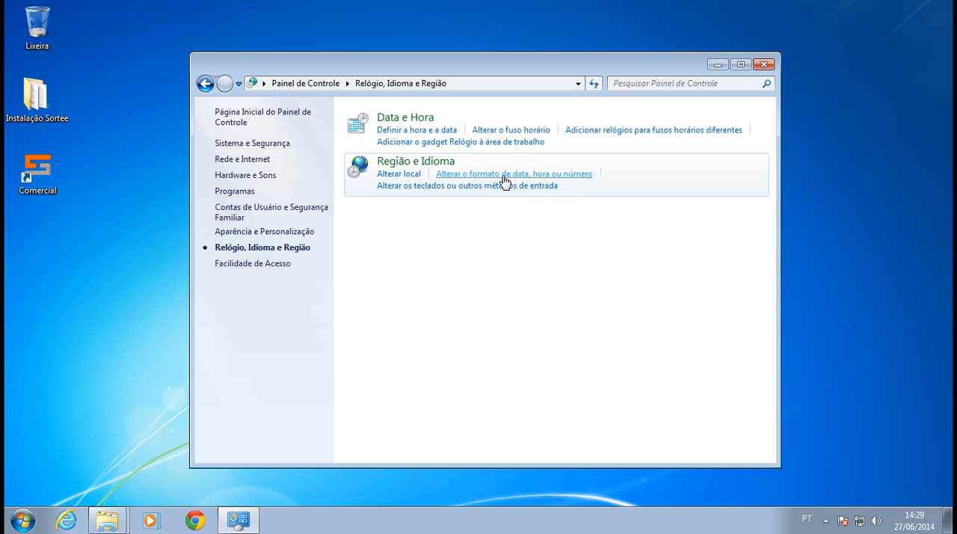
{"action": "left_click", "coordinate": [535, 178]}
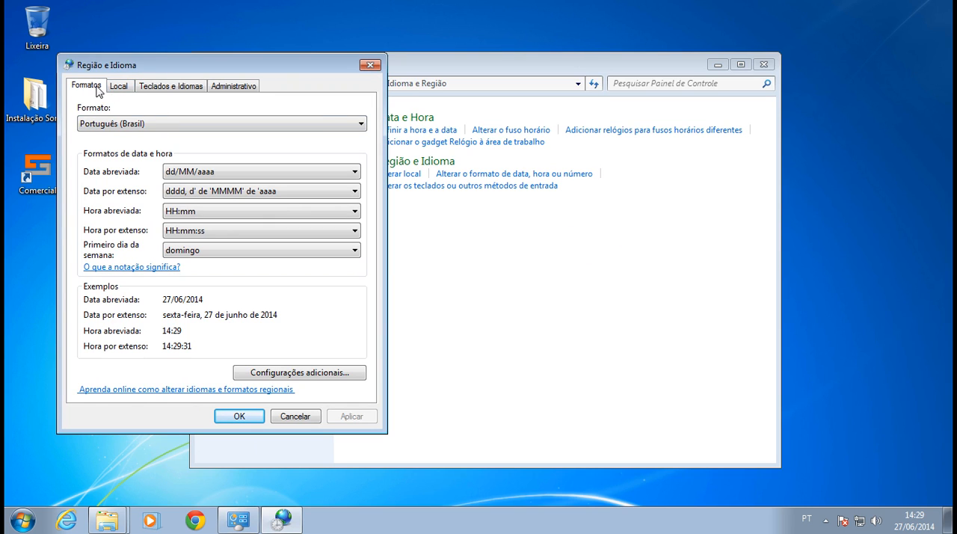
{"action": "left_click", "coordinate": [303, 375]}
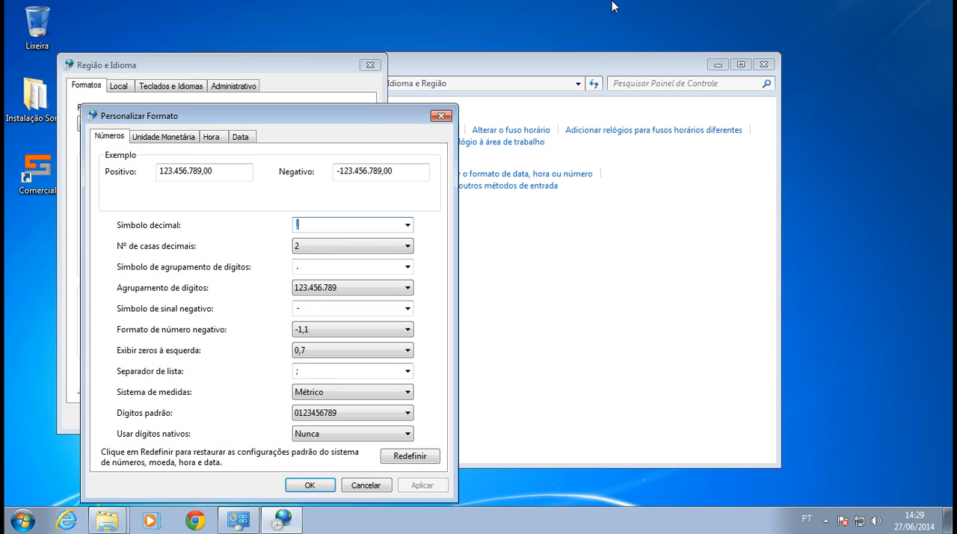
{"action": "left_click", "coordinate": [616, 7]}
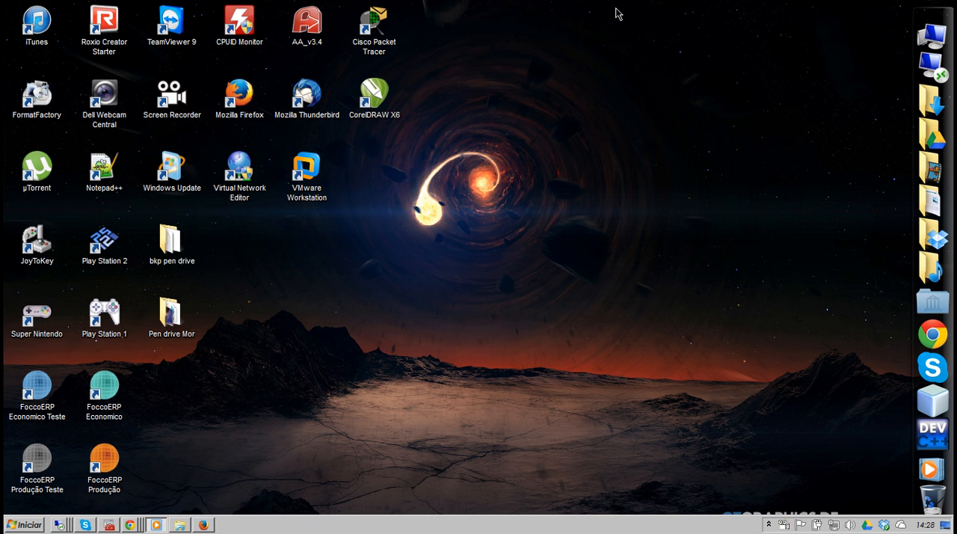
{"action": "mouse_move", "coordinate": [60, 523]}
{"action": "left_click", "coordinate": [59, 501]}
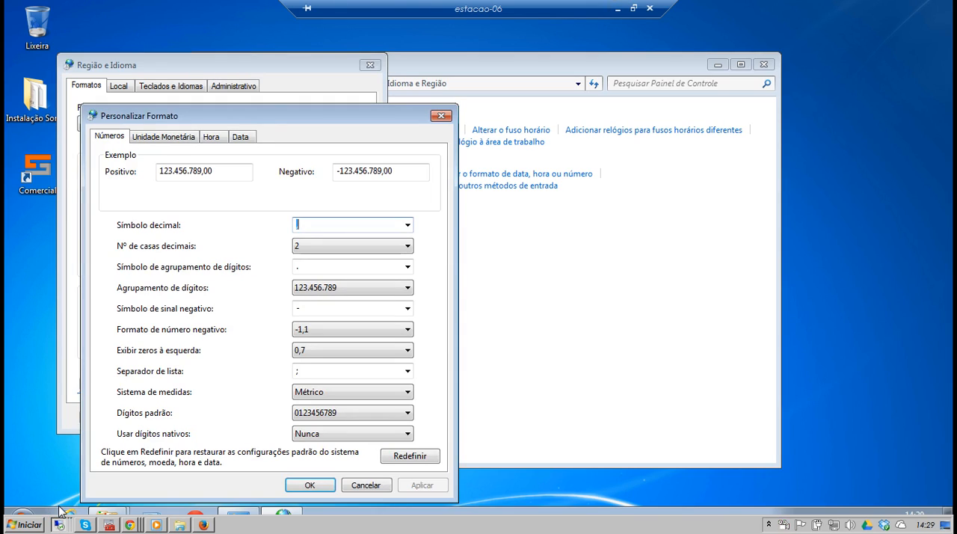
Move the Personalizar Formato dialog clear of the Região e Idioma dialog so both can be seen.
{"action": "left_click_drag", "start_coordinate": [173, 117], "coordinate": [351, 114]}
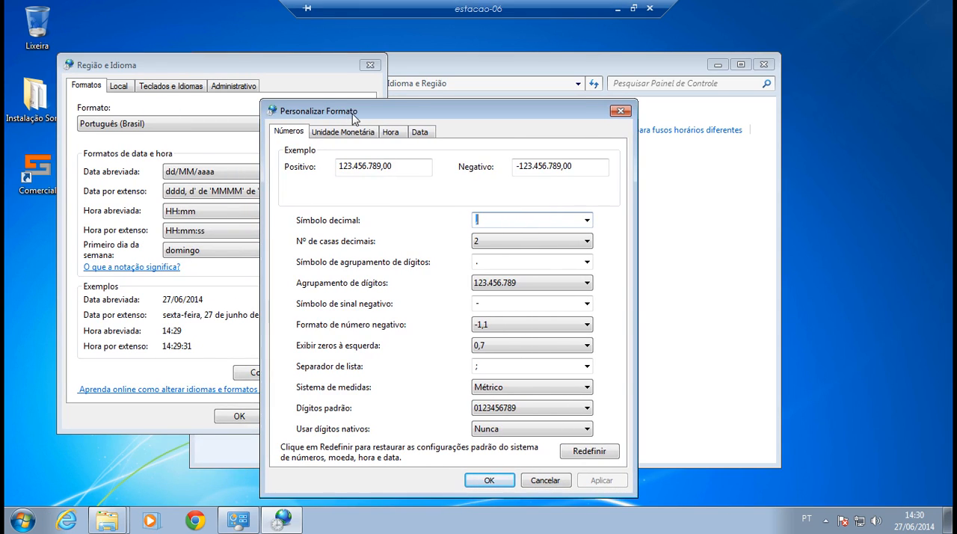
{"action": "left_click", "coordinate": [443, 66]}
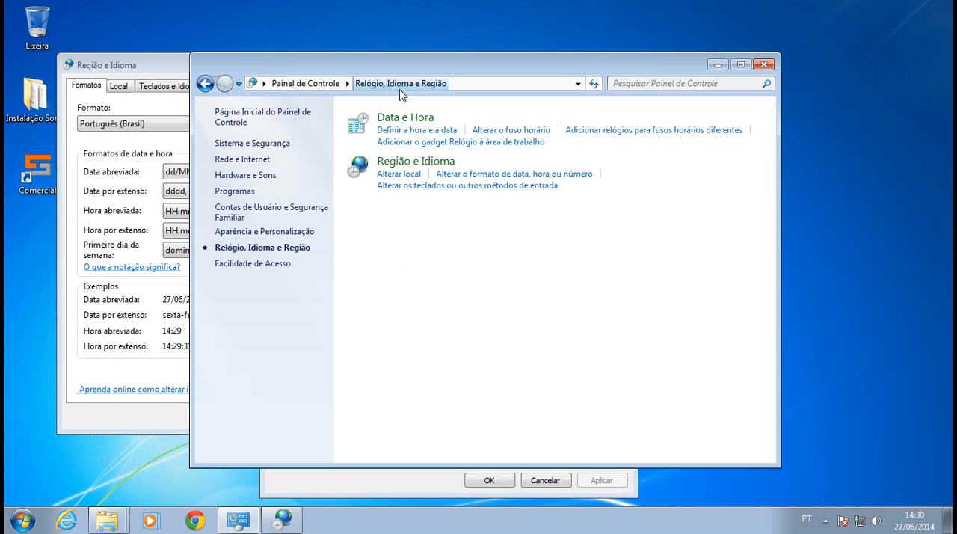
{"action": "left_click", "coordinate": [482, 183]}
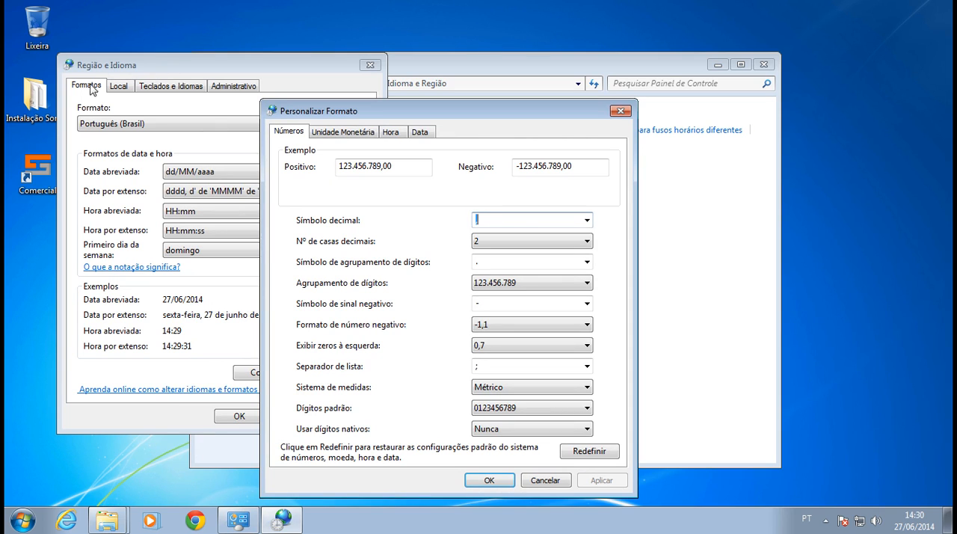
{"action": "left_click_drag", "start_coordinate": [340, 112], "coordinate": [511, 121]}
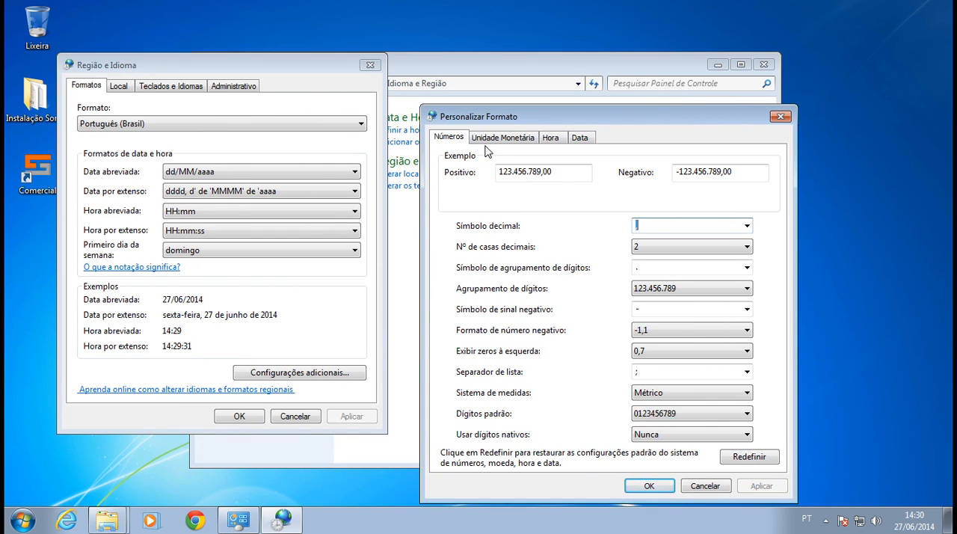
Set the number format's decimal symbol to "." and its digit grouping symbol to ",".
{"action": "left_click", "coordinate": [459, 137]}
{"action": "left_click", "coordinate": [636, 226]}
{"action": "type", "text": "."}
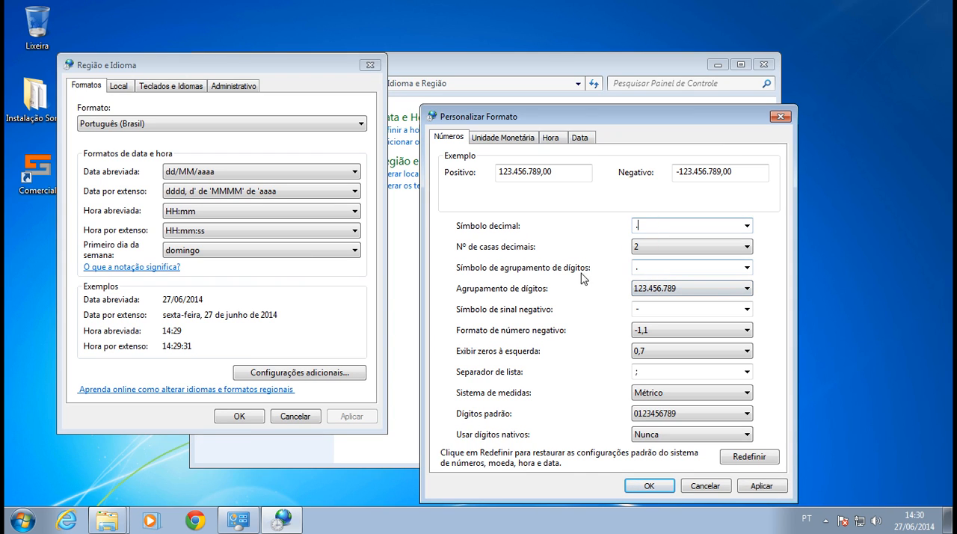
{"action": "left_click", "coordinate": [639, 267]}
{"action": "type", "text": ","}
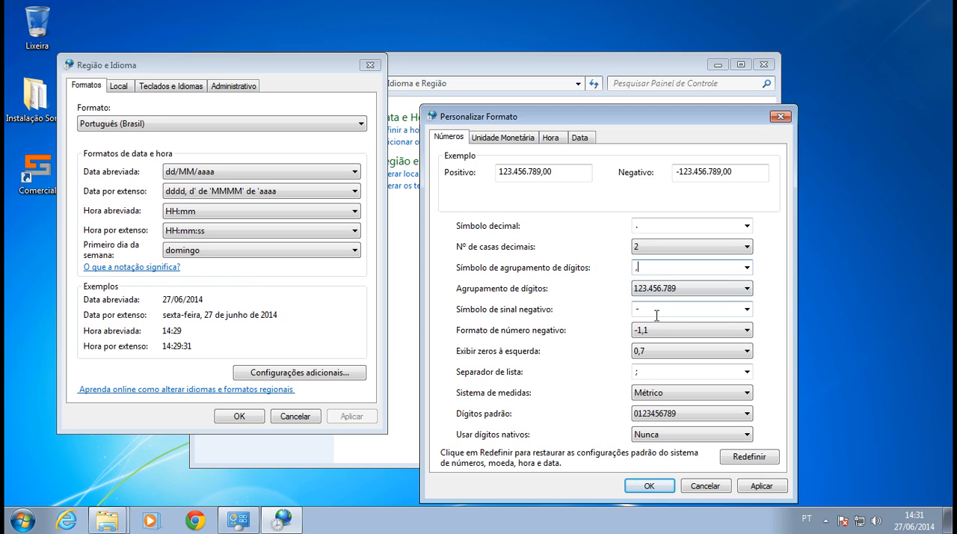
Set the currency format's decimal symbol to ".", edit its digit grouping symbol and apply the custom format.
{"action": "left_click", "coordinate": [490, 138]}
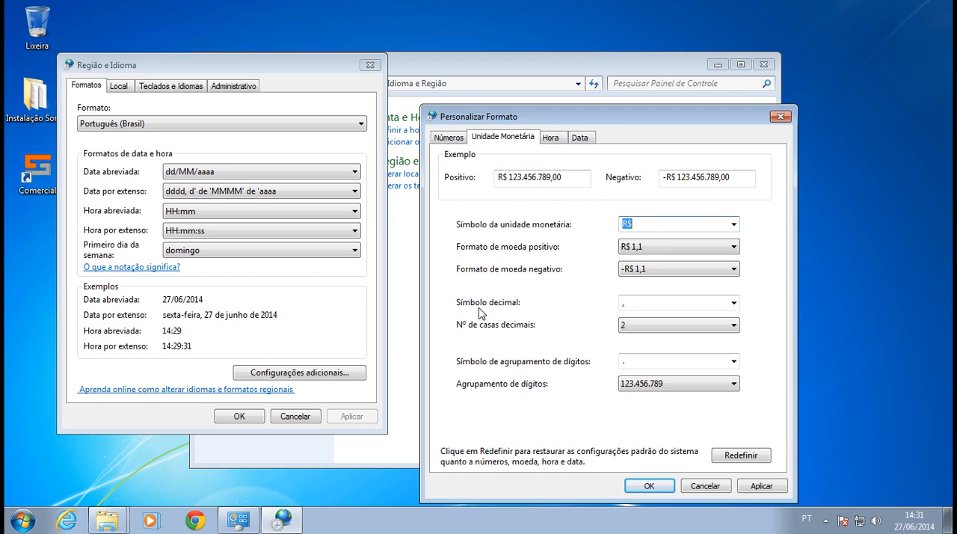
{"action": "left_click", "coordinate": [636, 305]}
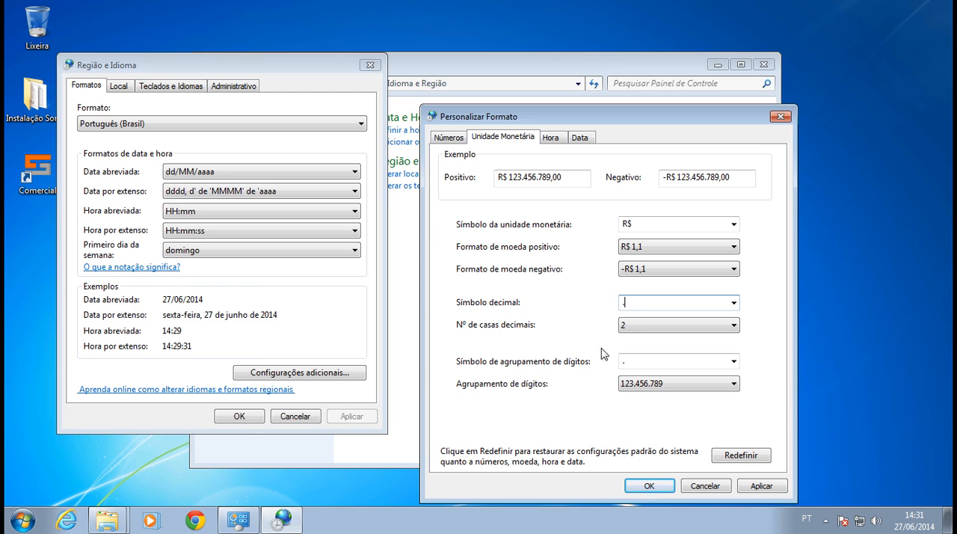
{"action": "left_click", "coordinate": [633, 362]}
{"action": "left_click", "coordinate": [746, 487]}
{"action": "left_click", "coordinate": [665, 485]}
Confirm the Região e Idioma settings and close the Control Panel window.
{"action": "left_click", "coordinate": [351, 412]}
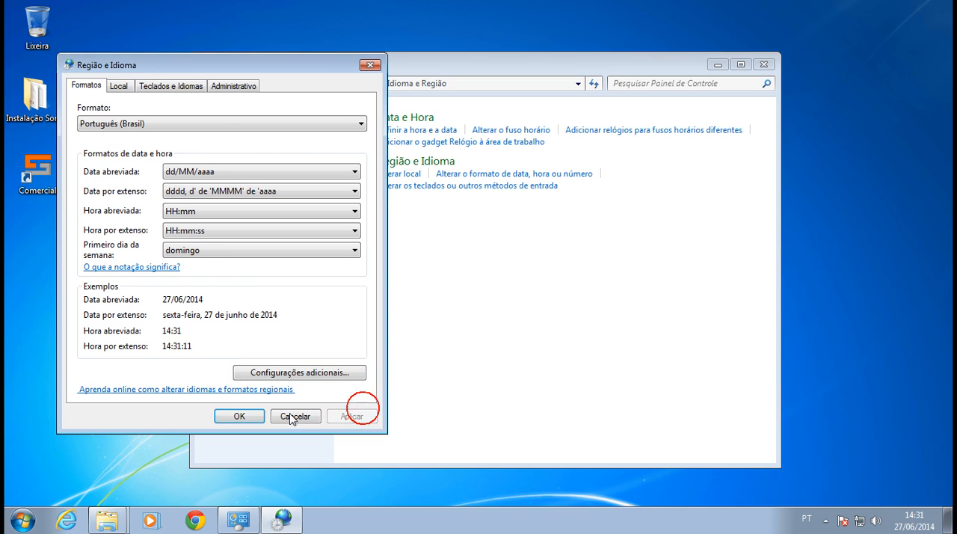
{"action": "left_click", "coordinate": [241, 416]}
{"action": "left_click", "coordinate": [763, 64]}
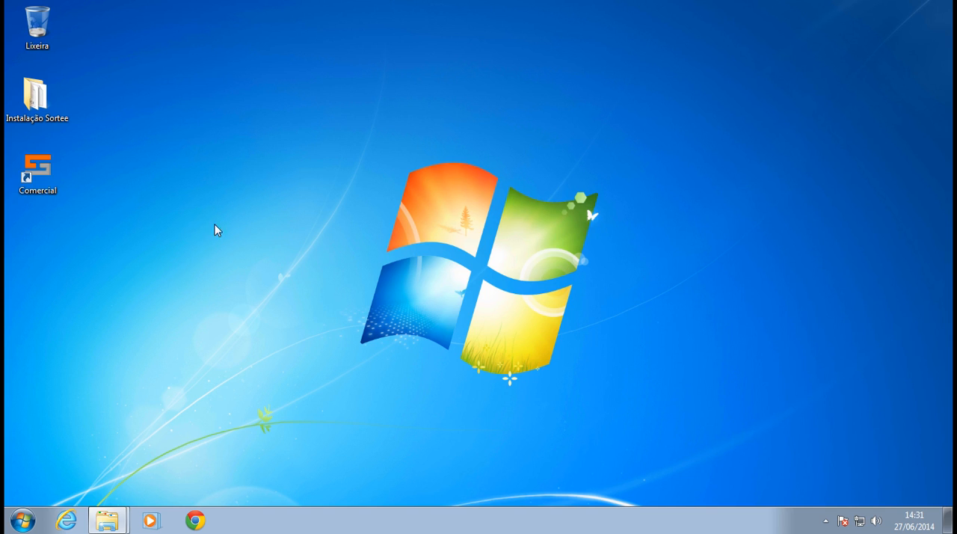
{"action": "left_click", "coordinate": [66, 191]}
{"action": "left_click", "coordinate": [18, 517]}
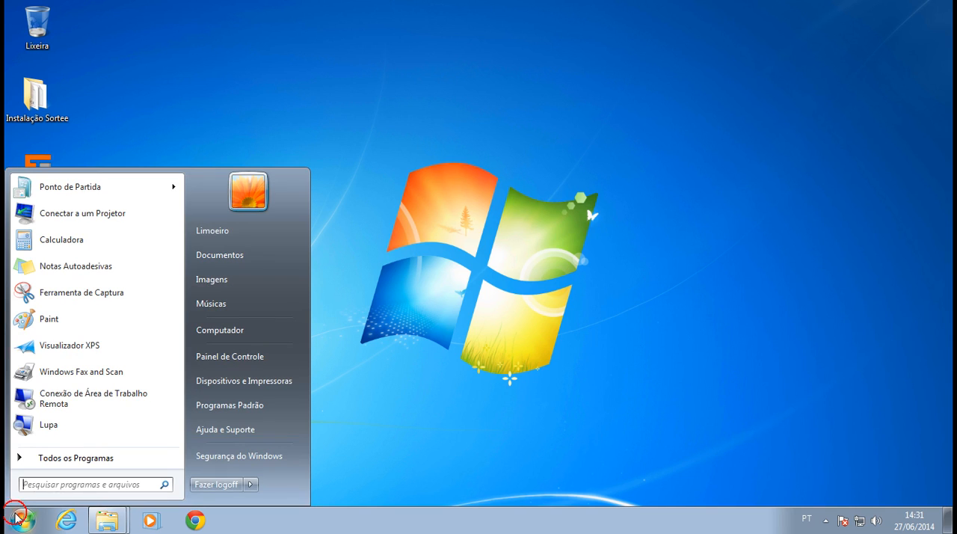
{"action": "left_click", "coordinate": [33, 484]}
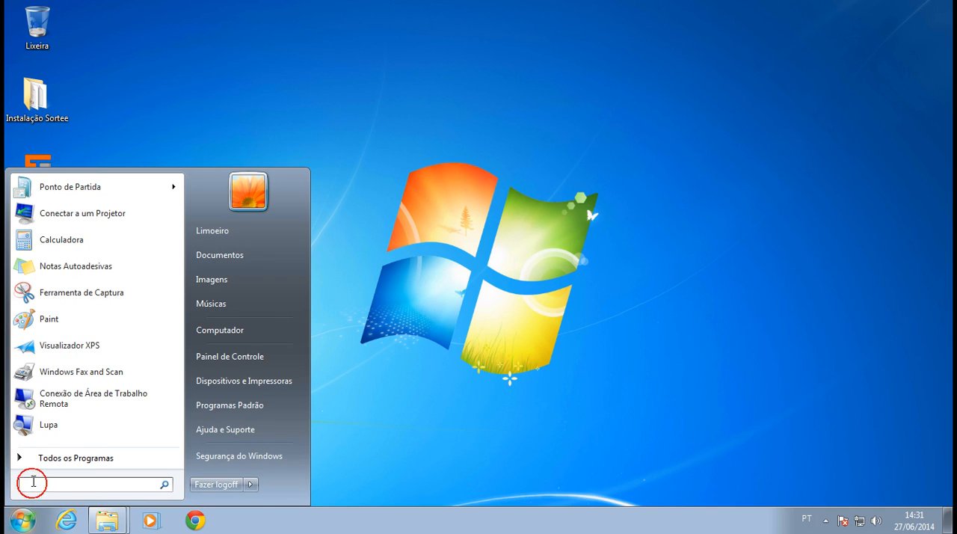
{"action": "type", "text": "cmd"}
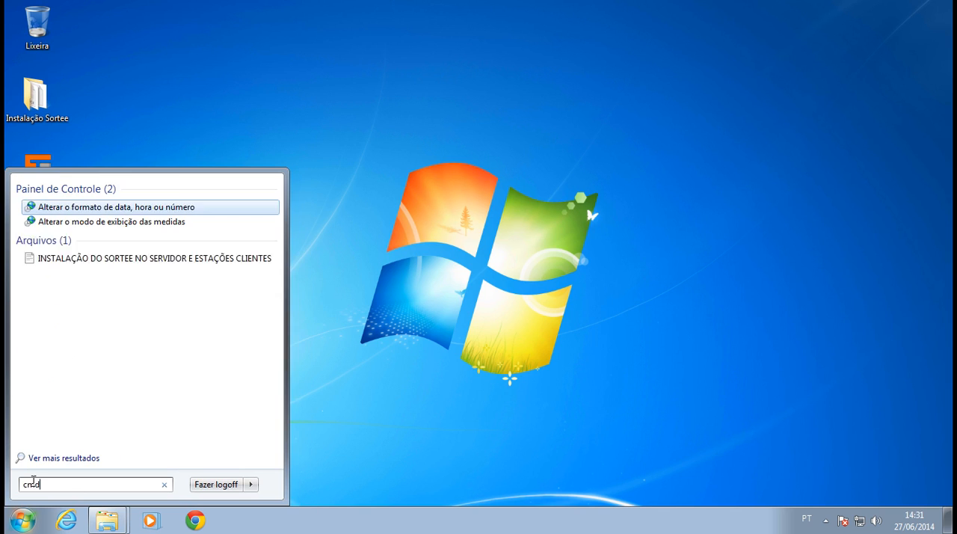
{"action": "key", "text": "Escape"}
{"action": "key", "text": "Escape"}
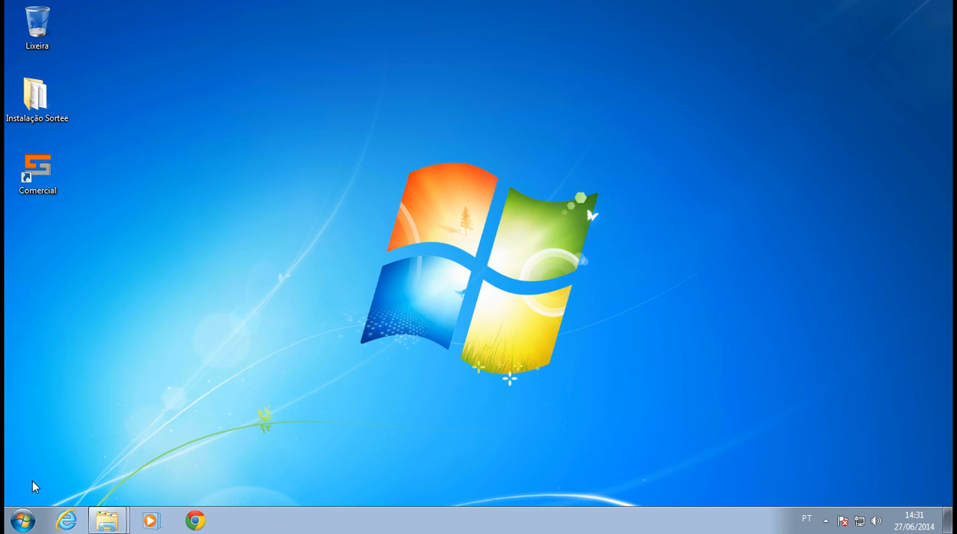
{"action": "key", "text": "super"}
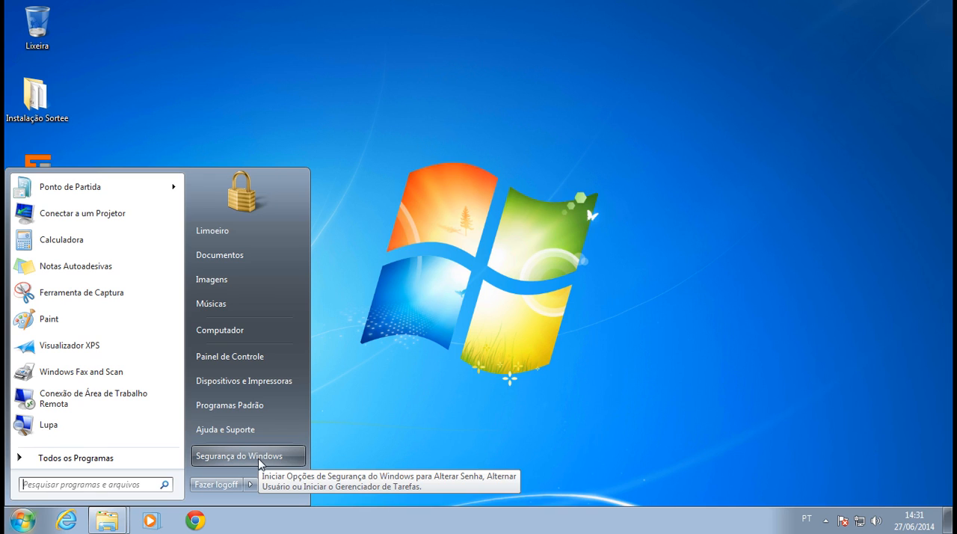
{"action": "left_click", "coordinate": [452, 436]}
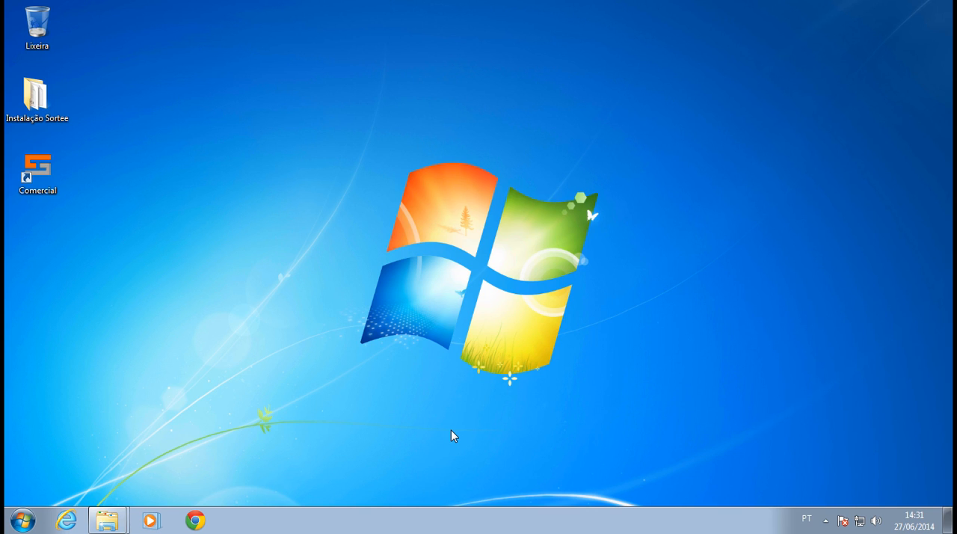
{"action": "key", "text": "super+r"}
{"action": "type", "text": "cmd"}
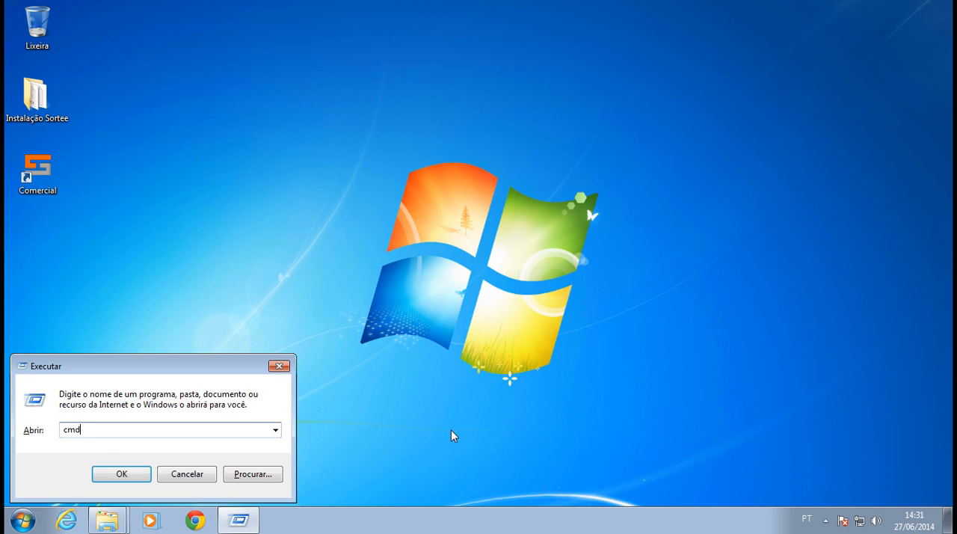
{"action": "key", "text": "Return"}
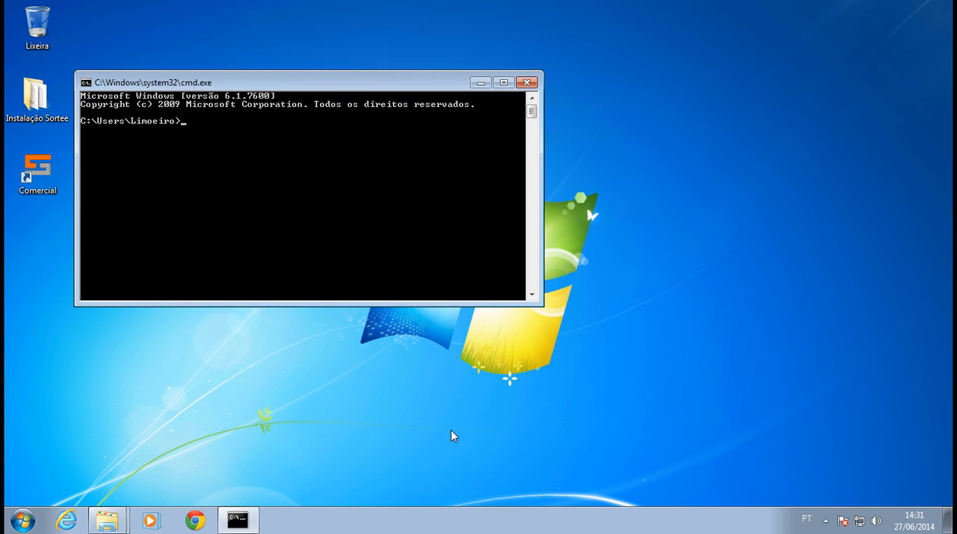
{"action": "left_click_drag", "start_coordinate": [321, 87], "coordinate": [619, 222]}
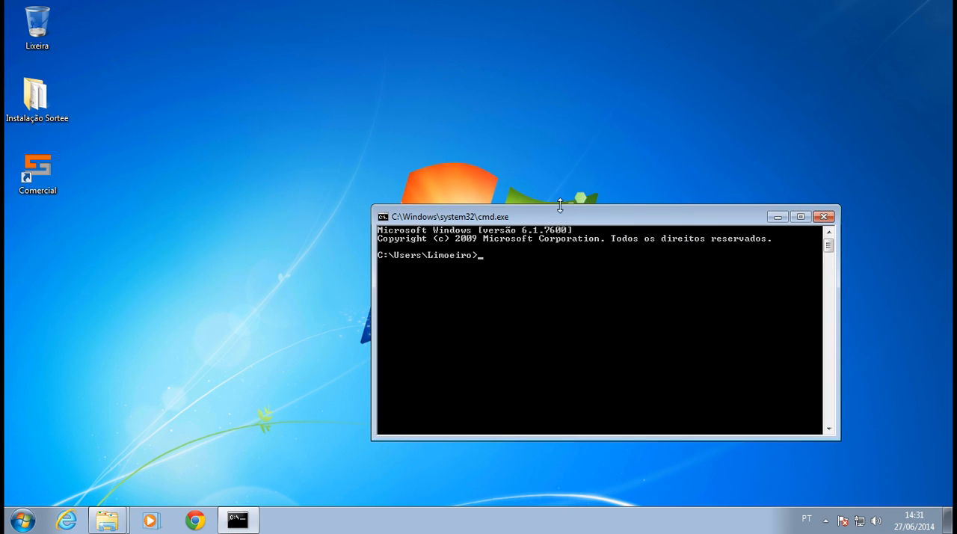
{"action": "left_click", "coordinate": [823, 217]}
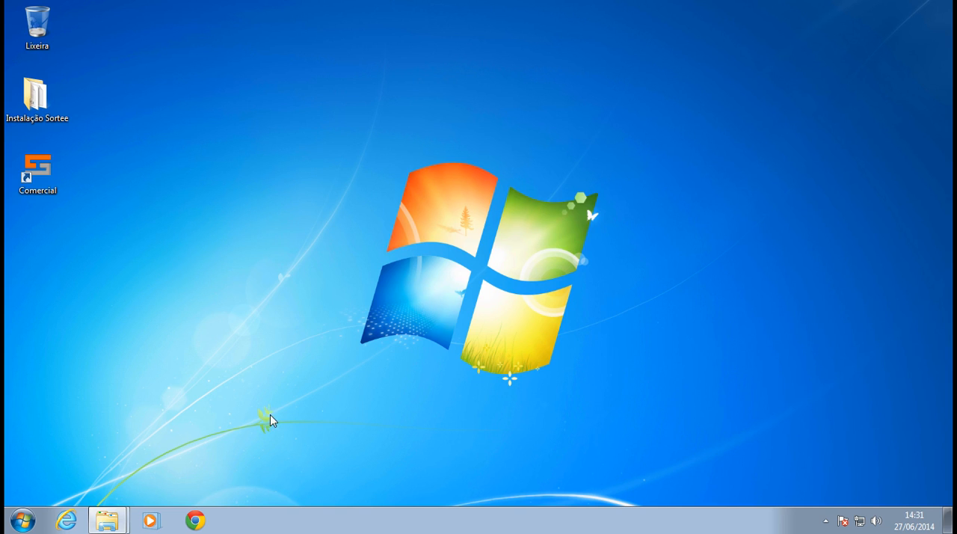
Find cmd and run it as administrator, allow the account control request, and move the command window further onto the desktop.
{"action": "left_click", "coordinate": [24, 521]}
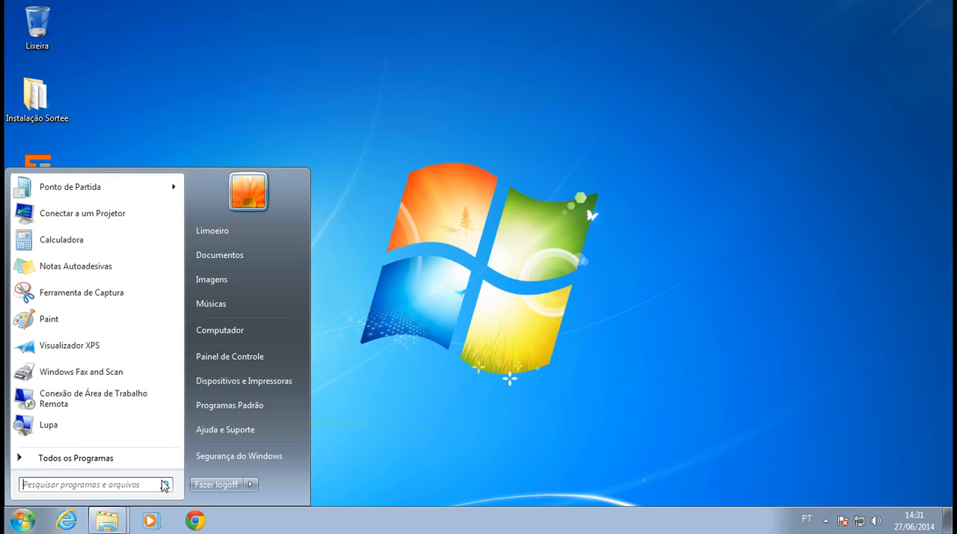
{"action": "type", "text": "cmd"}
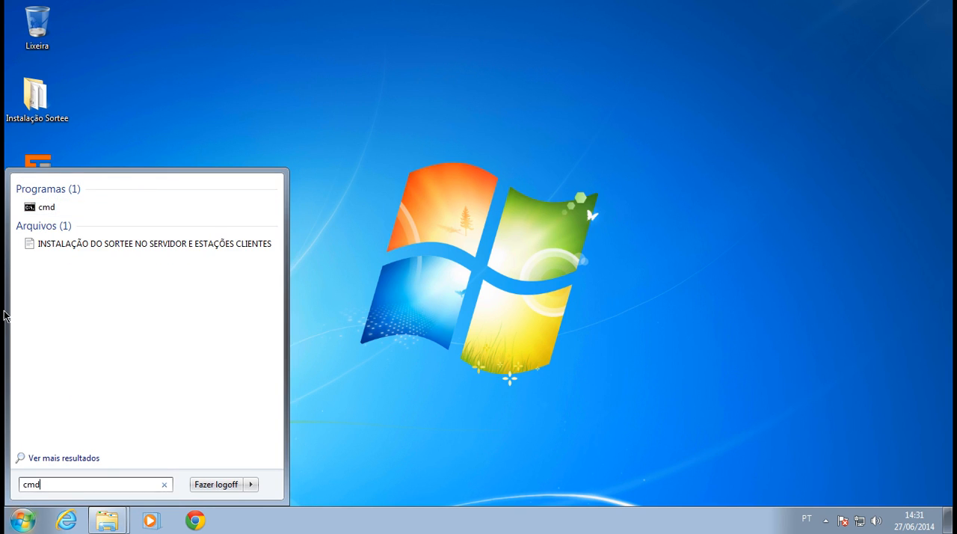
{"action": "right_click", "coordinate": [54, 208]}
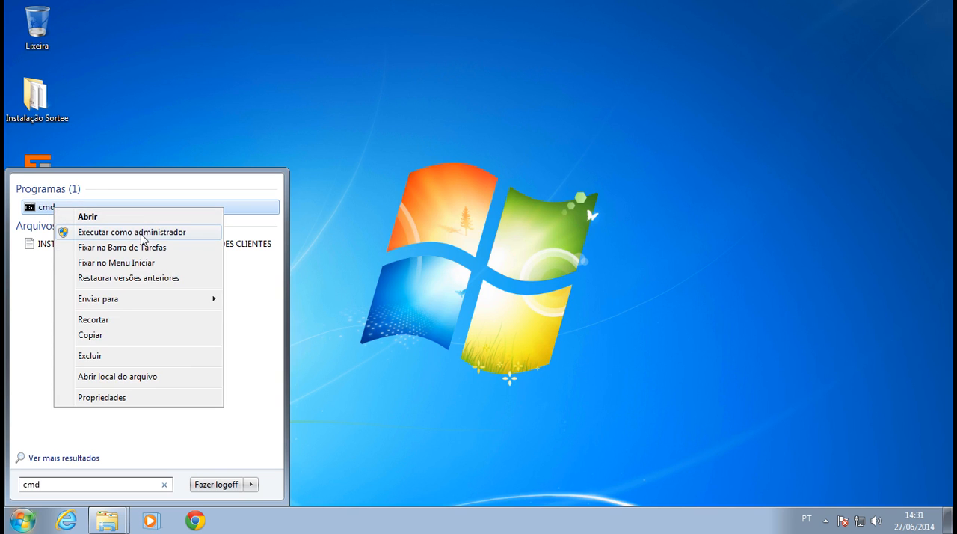
{"action": "left_click", "coordinate": [142, 238]}
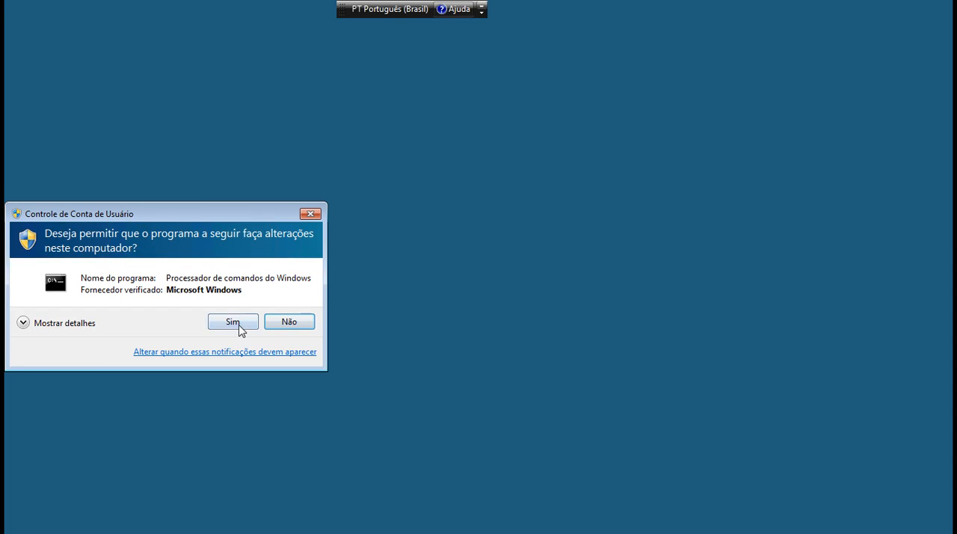
{"action": "left_click", "coordinate": [239, 325]}
{"action": "left_click_drag", "start_coordinate": [234, 100], "coordinate": [340, 126]}
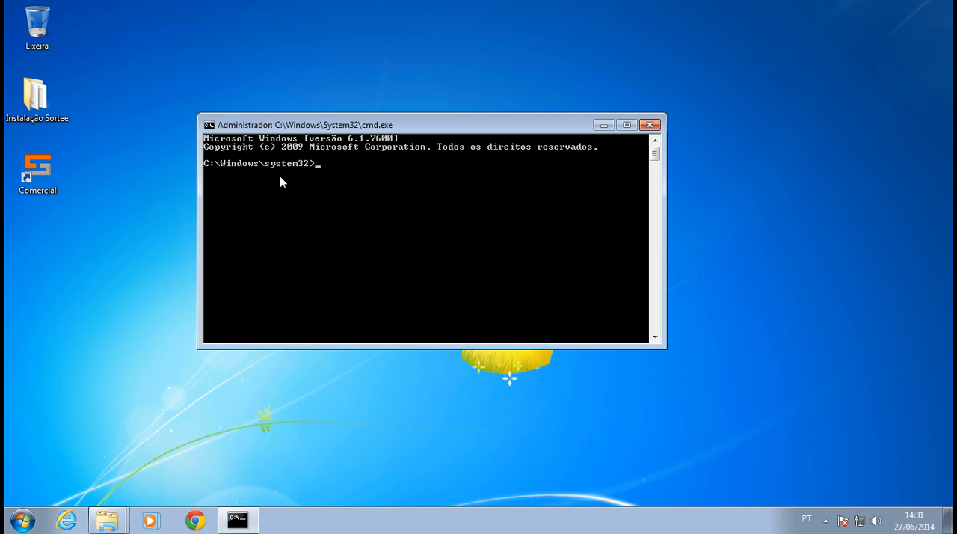
Enter regsvr32.exe at the administrator prompt without running it, and move the command window to the desktop's lower left area.
{"action": "type", "text": "regsvr32.exe"}
{"action": "left_click_drag", "start_coordinate": [318, 130], "coordinate": [151, 283]}
Bring up the Comercial folder window, place it beside the command window and locate the sortee.dll file.
{"action": "left_click", "coordinate": [107, 520]}
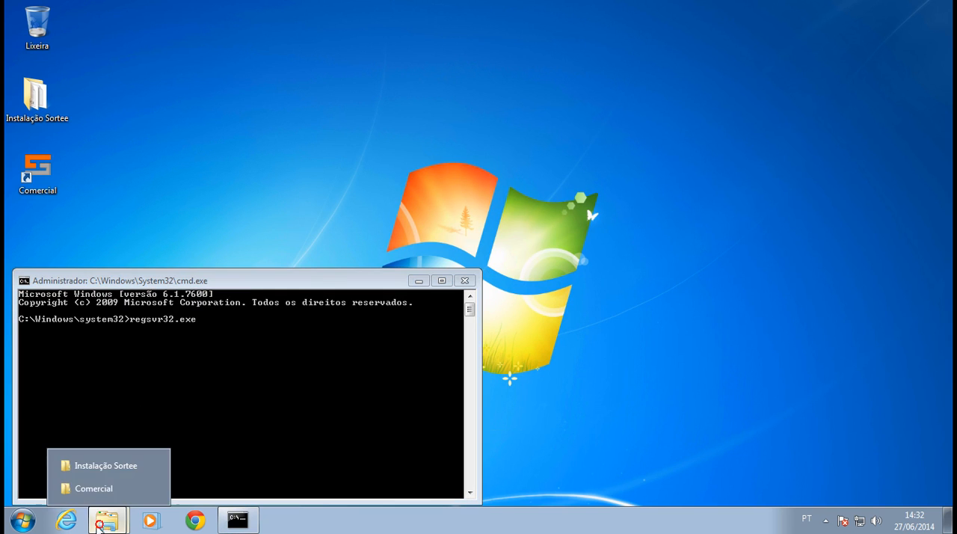
{"action": "left_click", "coordinate": [102, 483]}
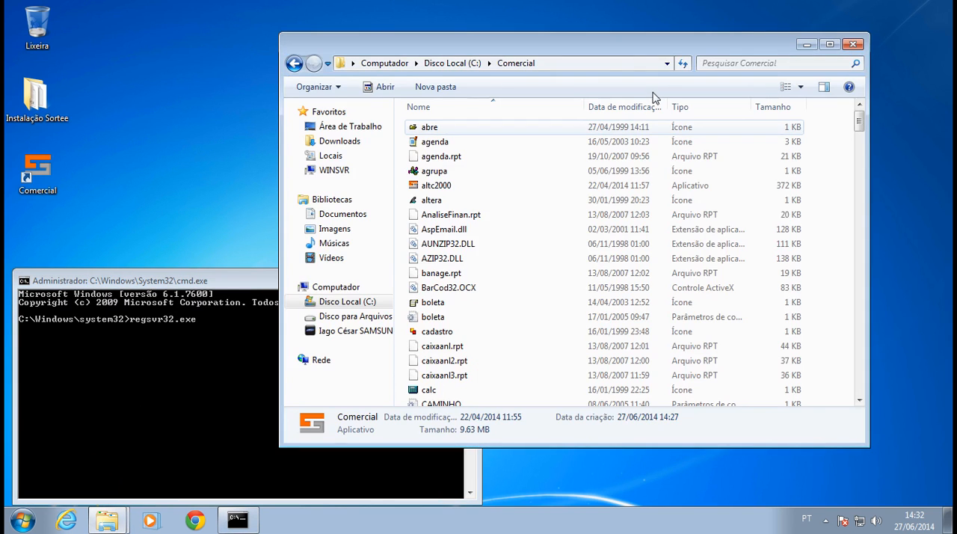
{"action": "left_click_drag", "start_coordinate": [624, 49], "coordinate": [694, 41]}
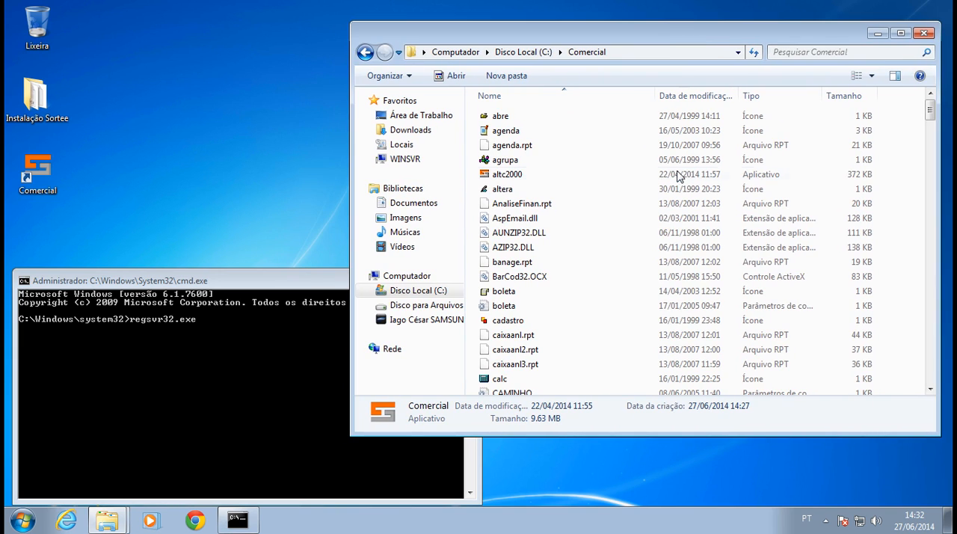
{"action": "left_click", "coordinate": [553, 307]}
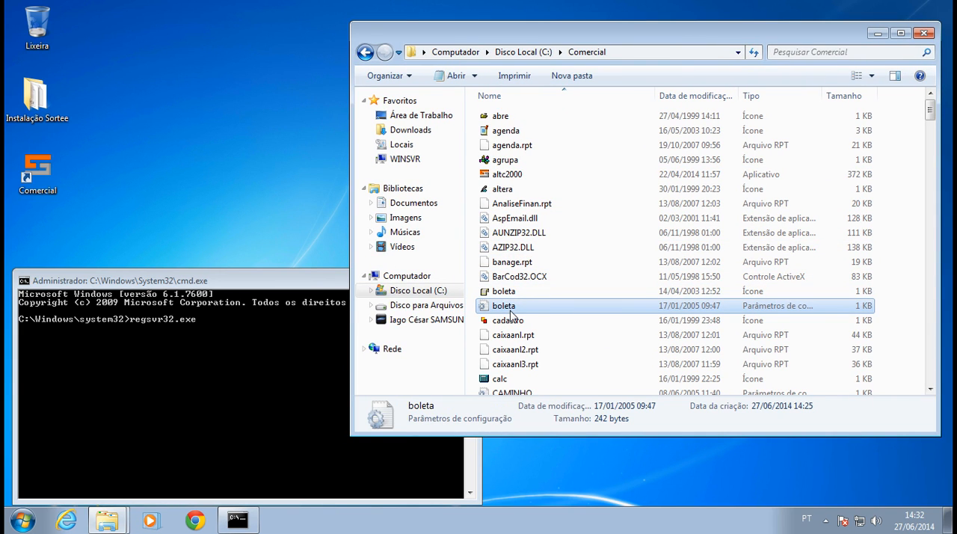
{"action": "type", "text": "sortee"}
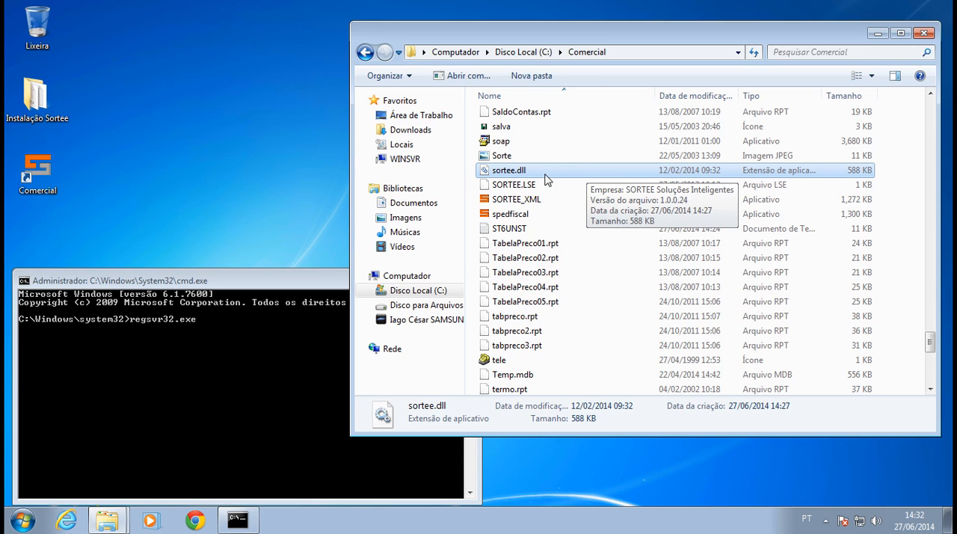
{"action": "left_click_drag", "start_coordinate": [538, 30], "coordinate": [542, 23]}
Register the Sortee library by completing and running the command regsvr32.exe C:\Comercial\Sortee.dll.
{"action": "left_click", "coordinate": [234, 281]}
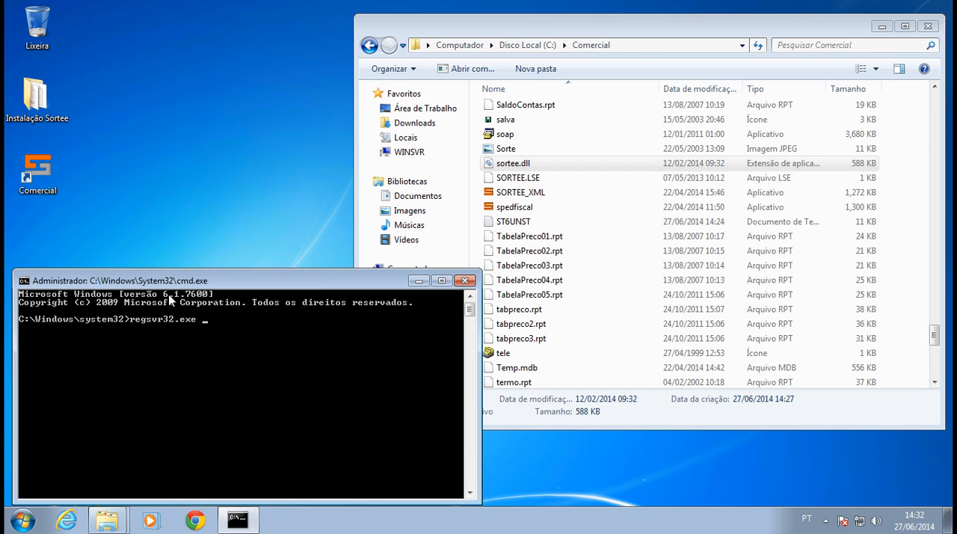
{"action": "left_click", "coordinate": [649, 46]}
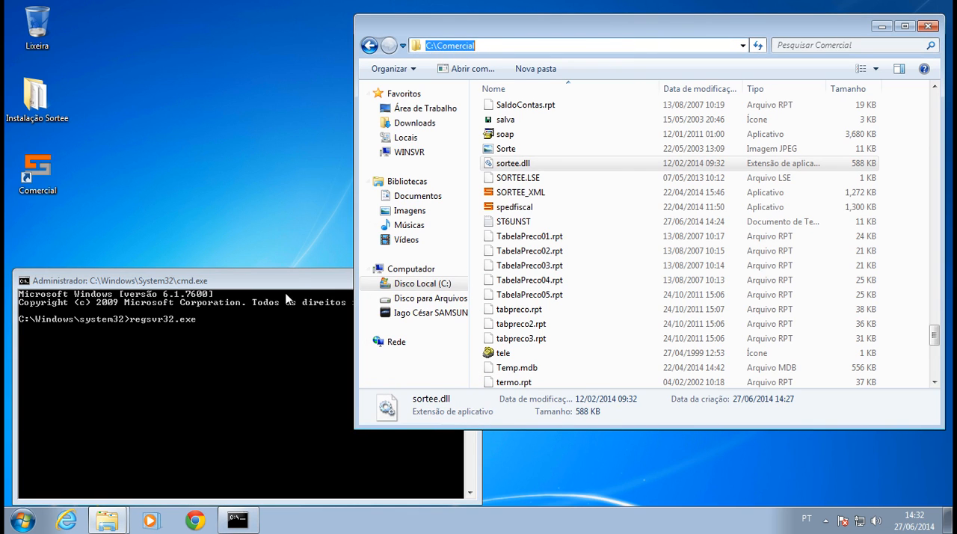
{"action": "left_click", "coordinate": [263, 331]}
{"action": "type", "text": "C:\\"}
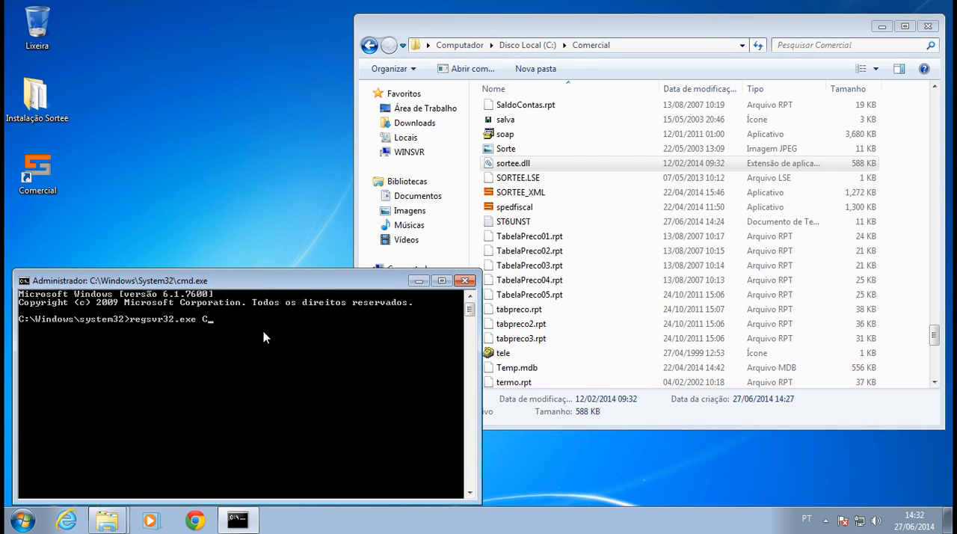
{"action": "type", "text": "c"}
{"action": "key", "text": "BackSpace"}
{"action": "type", "text": "Comercial\\Sortee.de"}
{"action": "key", "text": "BackSpace"}
{"action": "type", "text": "ll"}
{"action": "key", "text": "Return"}
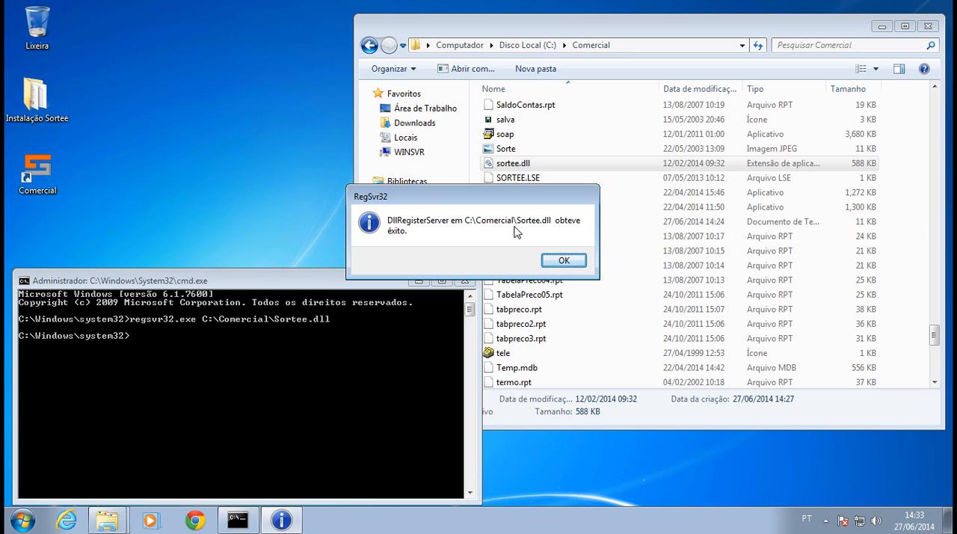
Dismiss the RegSvr32 message, close the command window and minimise the Comercial folder window.
{"action": "left_click", "coordinate": [557, 260]}
{"action": "left_click", "coordinate": [464, 281]}
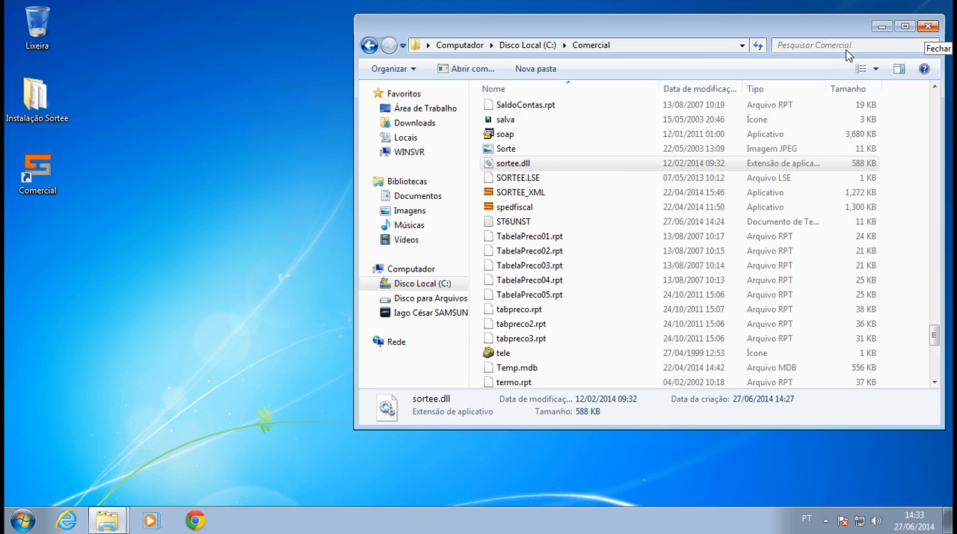
{"action": "left_click", "coordinate": [876, 30]}
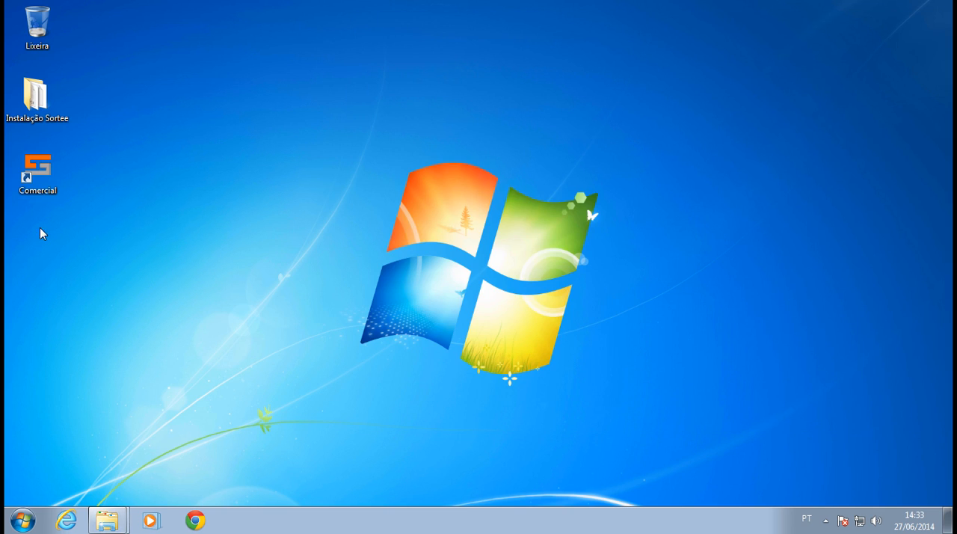
Try to start SORTEE from the Comercial desktop shortcut, fill in the login identification and password, and dismiss the error message.
{"action": "double_click", "coordinate": [35, 192]}
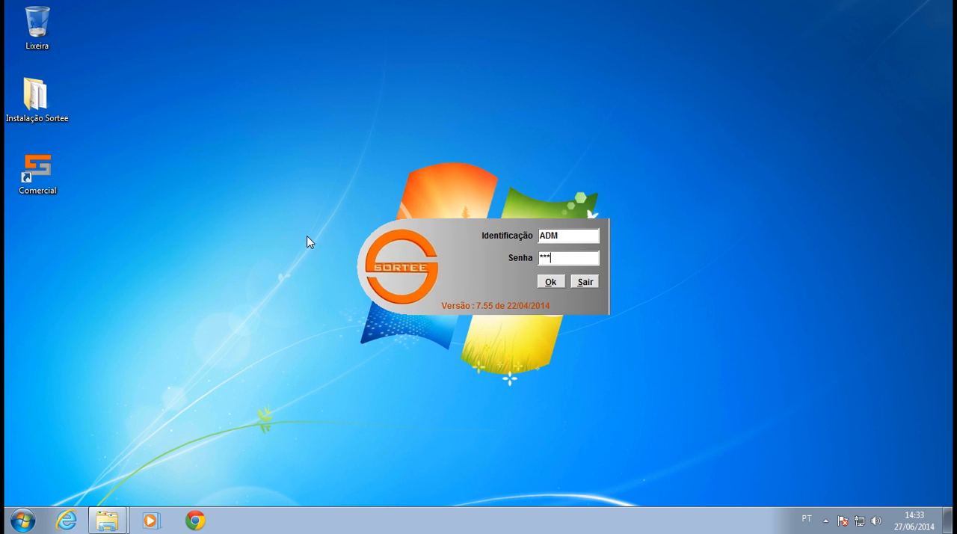
{"action": "key", "text": "shift+Tab"}
{"action": "key", "text": "Tab"}
{"action": "key", "text": "Tab"}
{"action": "key", "text": "Tab"}
{"action": "key", "text": "Tab"}
{"action": "type", "text": "SO"}
{"action": "key", "text": "Return"}
{"action": "key", "text": "Return"}
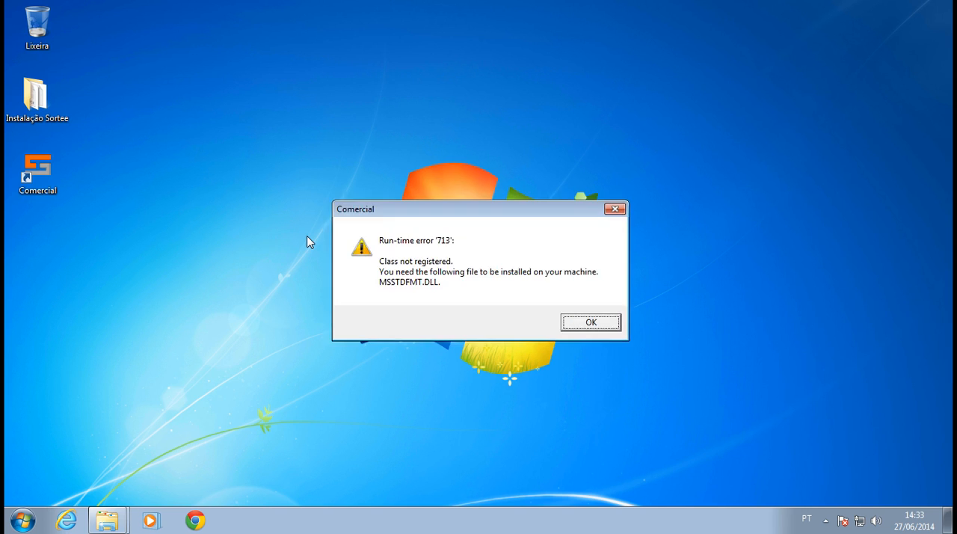
{"action": "key", "text": "Return"}
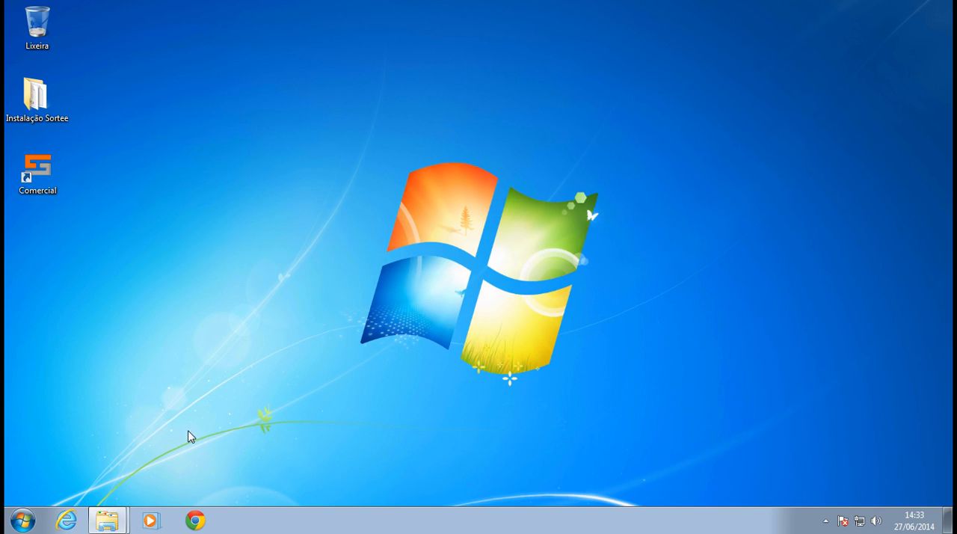
Examine the contents of the C:\Comercial folder, drive D: and the shared folders on WINSVR, and close that folder window.
{"action": "mouse_move", "coordinate": [113, 516]}
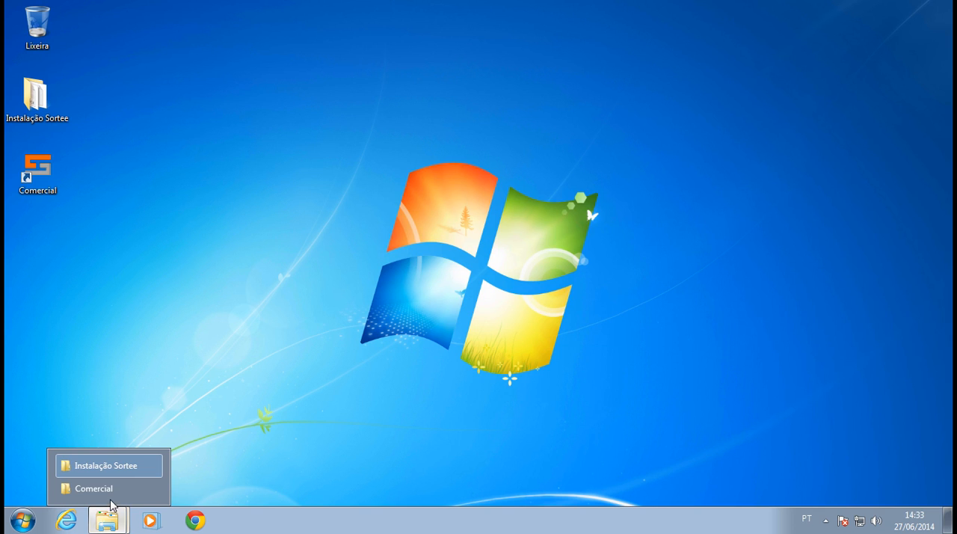
{"action": "left_click", "coordinate": [111, 490]}
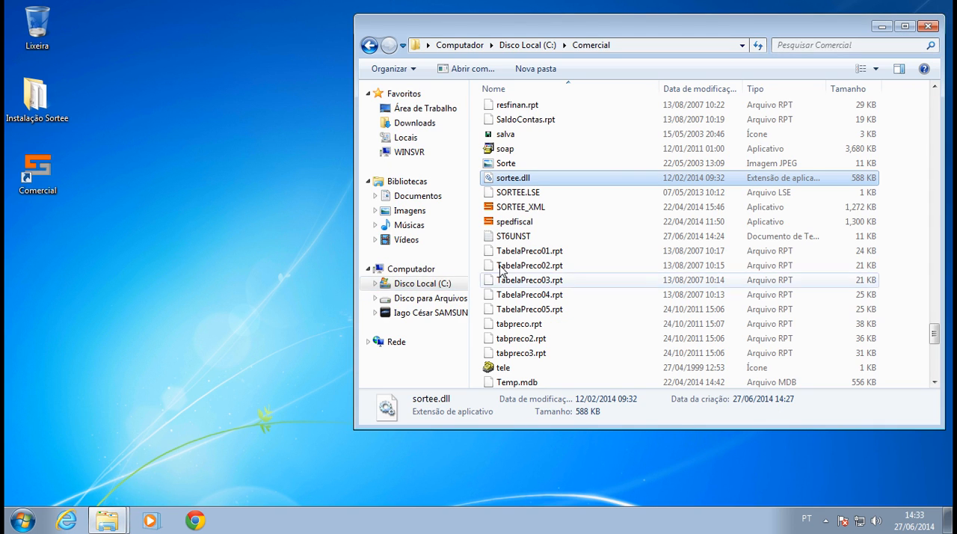
{"action": "scroll", "coordinate": [515, 230], "scroll_direction": "up", "scroll_amount": 3}
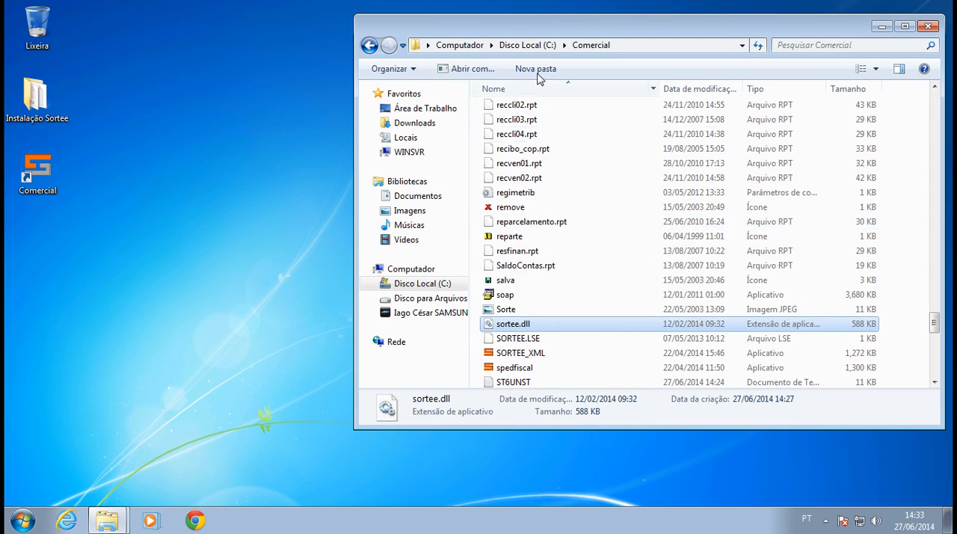
{"action": "left_click", "coordinate": [453, 299]}
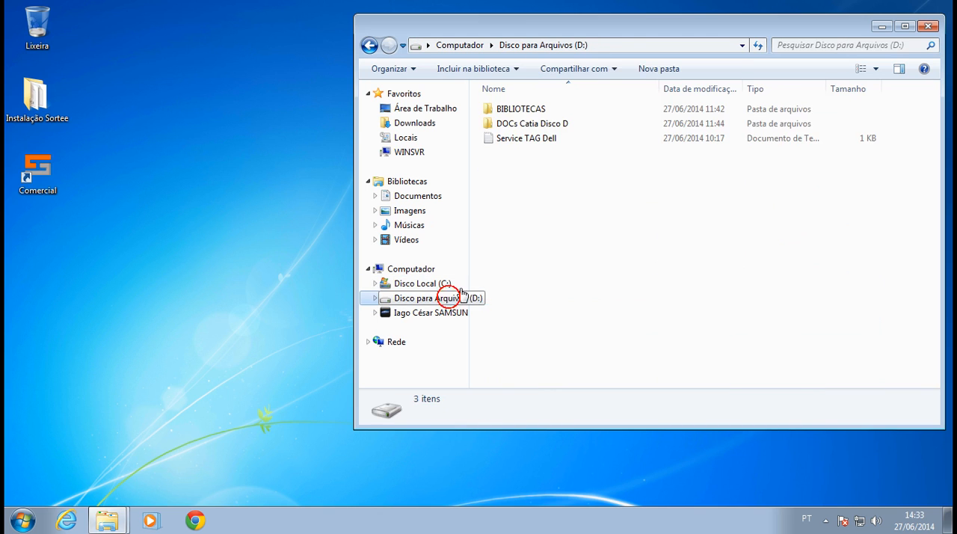
{"action": "left_click", "coordinate": [415, 153]}
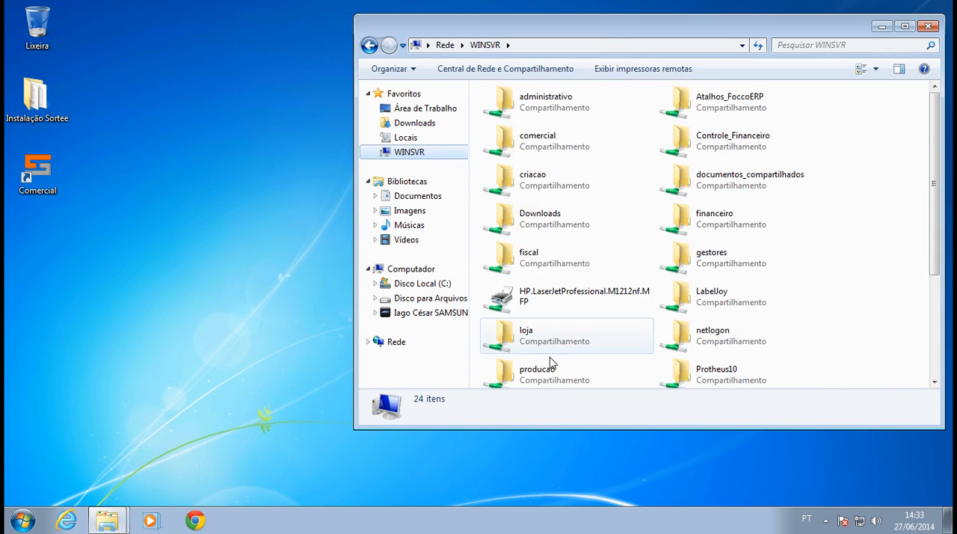
{"action": "left_click", "coordinate": [577, 359]}
{"action": "scroll", "coordinate": [580, 363], "scroll_direction": "down", "scroll_amount": 2}
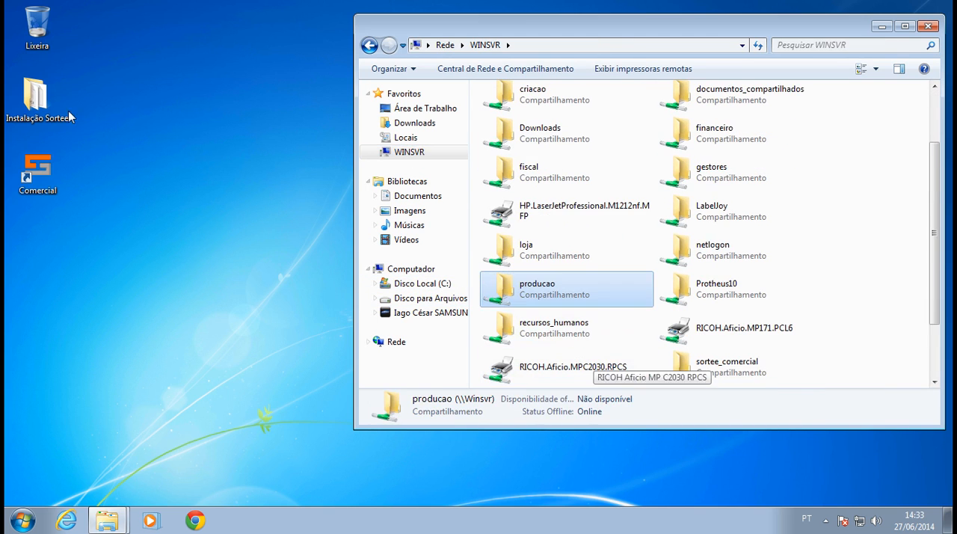
{"action": "left_click", "coordinate": [927, 27]}
Bring up the Instalação Sortee folder window and open its Vs 7.54 subfolder.
{"action": "left_click", "coordinate": [112, 519]}
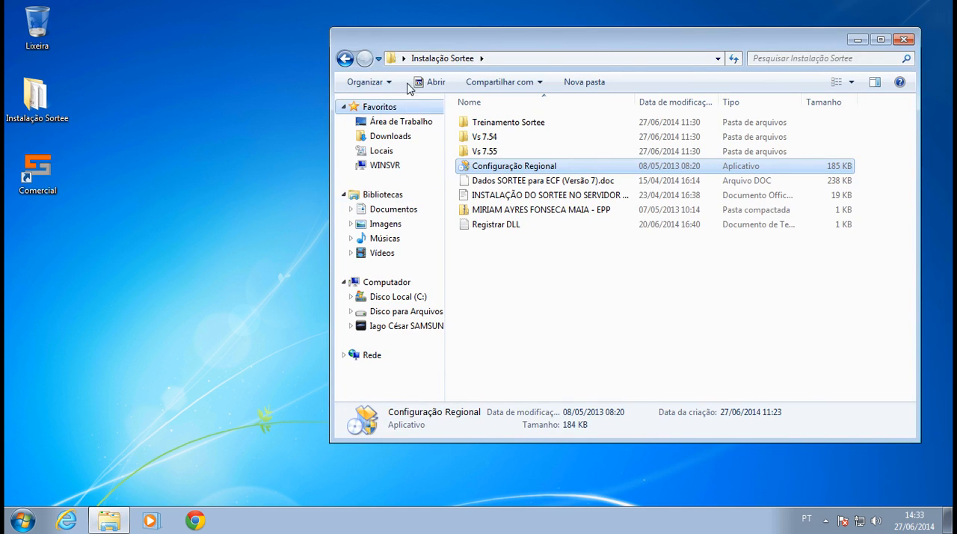
{"action": "left_click", "coordinate": [345, 59]}
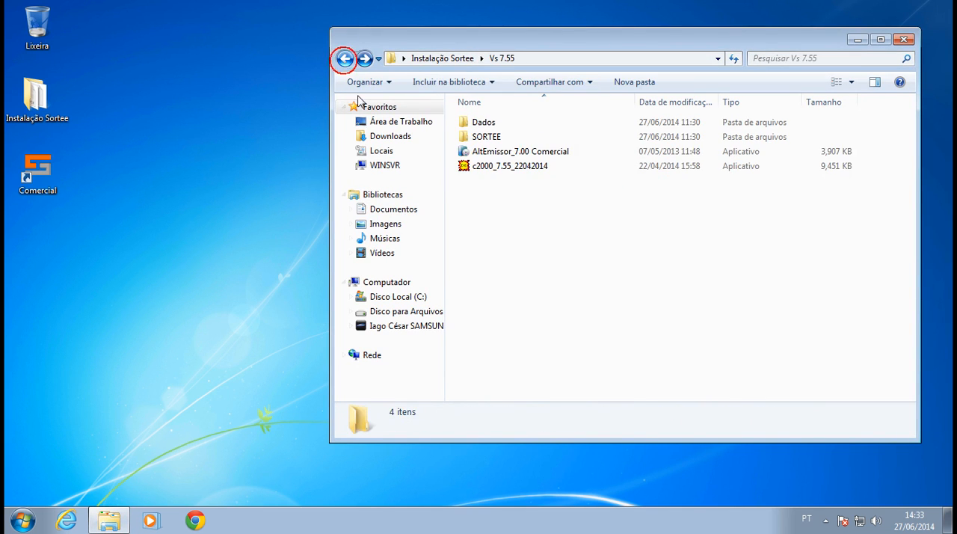
{"action": "left_click", "coordinate": [429, 58]}
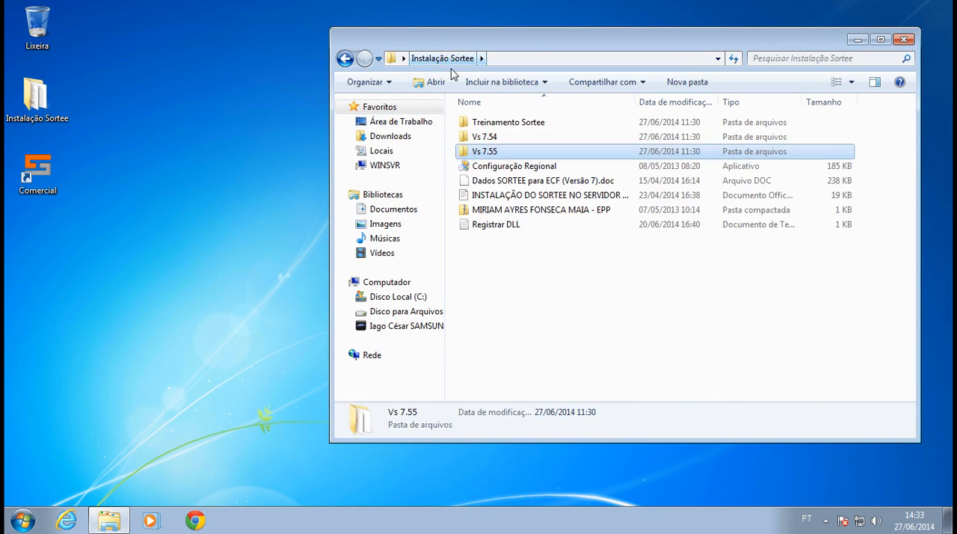
{"action": "left_click", "coordinate": [495, 138]}
{"action": "double_click", "coordinate": [496, 139]}
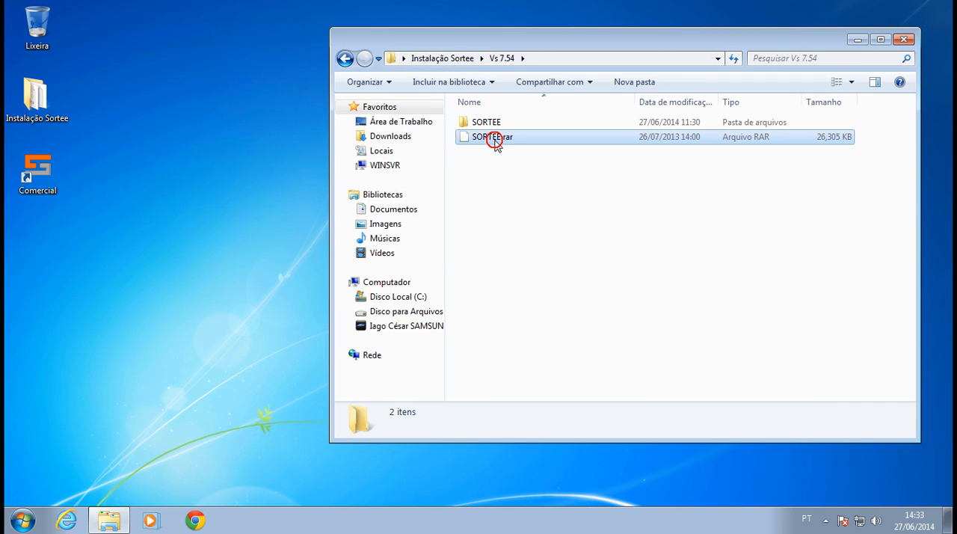
Examine the contents of the Vs 7.54 and Vs 7.55 installation folders, including the Dados subfolder of Vs 7.55.
{"action": "left_click", "coordinate": [484, 142]}
{"action": "left_click", "coordinate": [340, 60]}
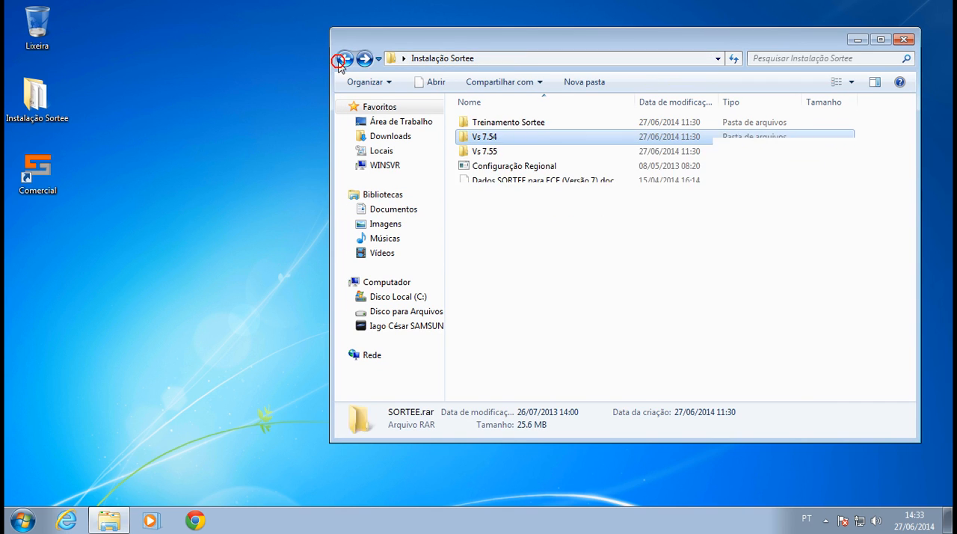
{"action": "double_click", "coordinate": [495, 152]}
{"action": "left_click", "coordinate": [498, 125]}
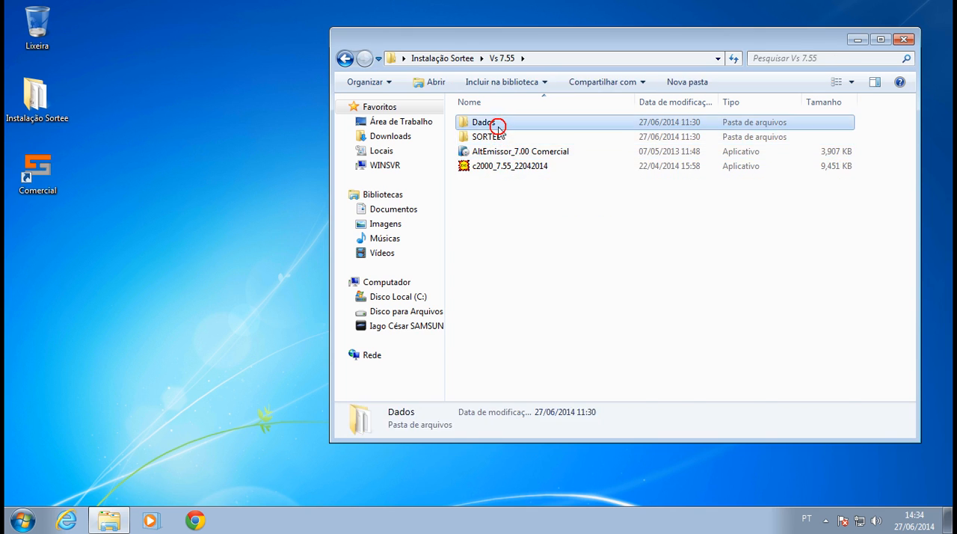
{"action": "double_click", "coordinate": [498, 125]}
{"action": "scroll", "coordinate": [516, 237], "scroll_direction": "down", "scroll_amount": 7}
{"action": "scroll", "coordinate": [516, 237], "scroll_direction": "down", "scroll_amount": 5}
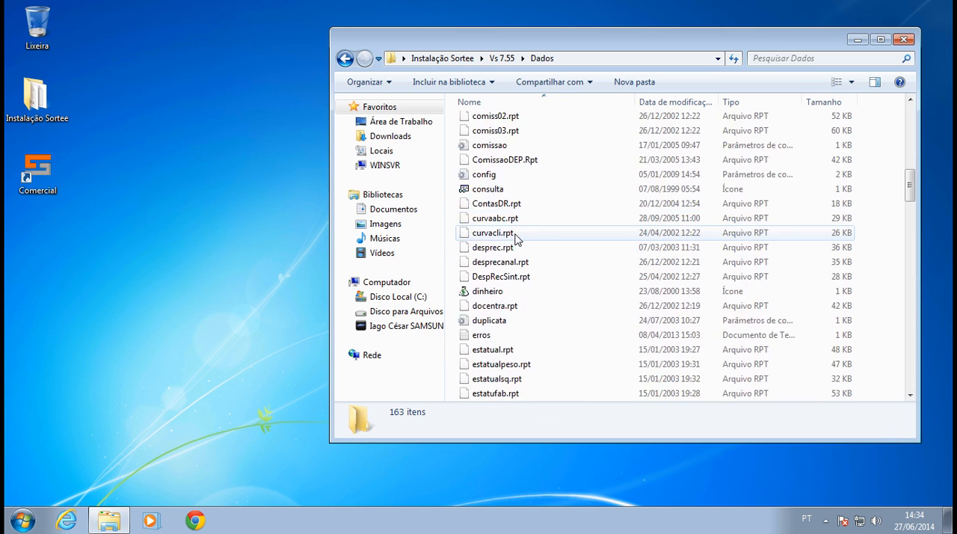
{"action": "scroll", "coordinate": [516, 238], "scroll_direction": "down", "scroll_amount": 1}
{"action": "scroll", "coordinate": [517, 237], "scroll_direction": "down", "scroll_amount": 3}
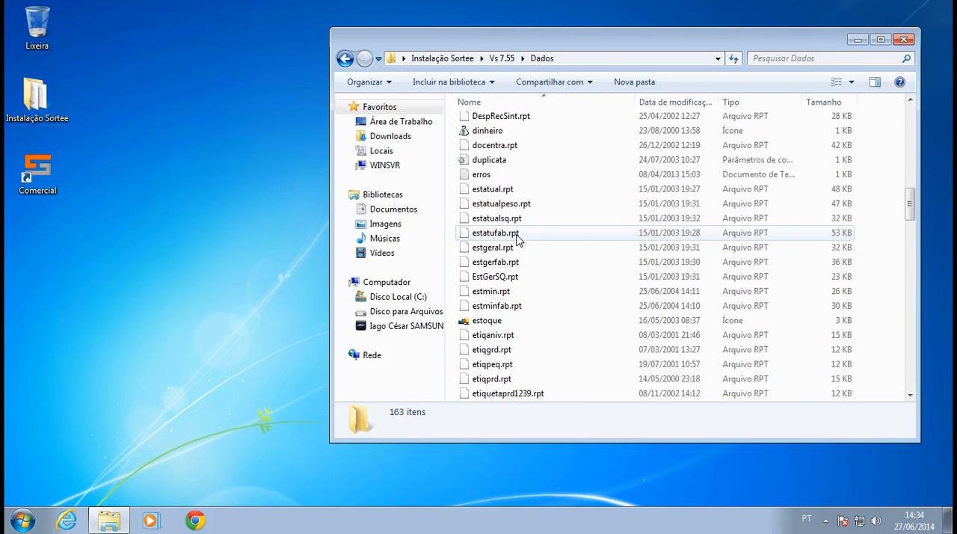
{"action": "scroll", "coordinate": [516, 237], "scroll_direction": "down", "scroll_amount": 5}
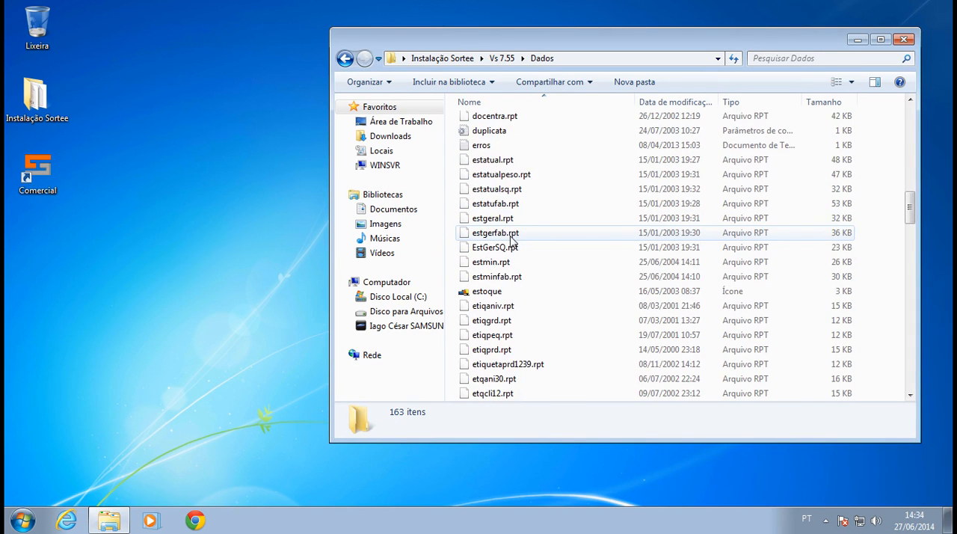
{"action": "scroll", "coordinate": [511, 237], "scroll_direction": "down", "scroll_amount": 3}
{"action": "scroll", "coordinate": [511, 238], "scroll_direction": "down", "scroll_amount": 1}
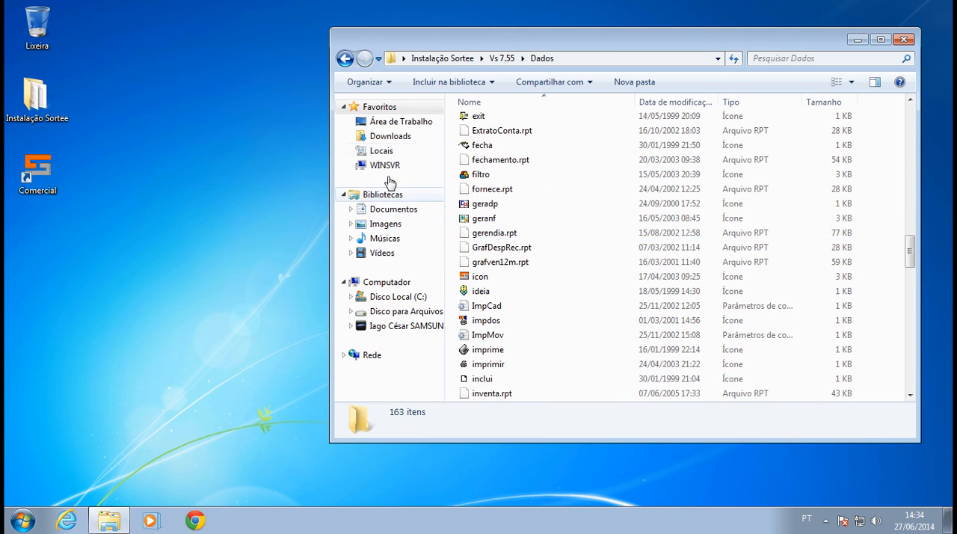
Minimise the folder window, try to log in to SORTEE from the Comercial shortcut with identification and password, and dismiss the error messages.
{"action": "left_click", "coordinate": [853, 37]}
{"action": "double_click", "coordinate": [37, 170]}
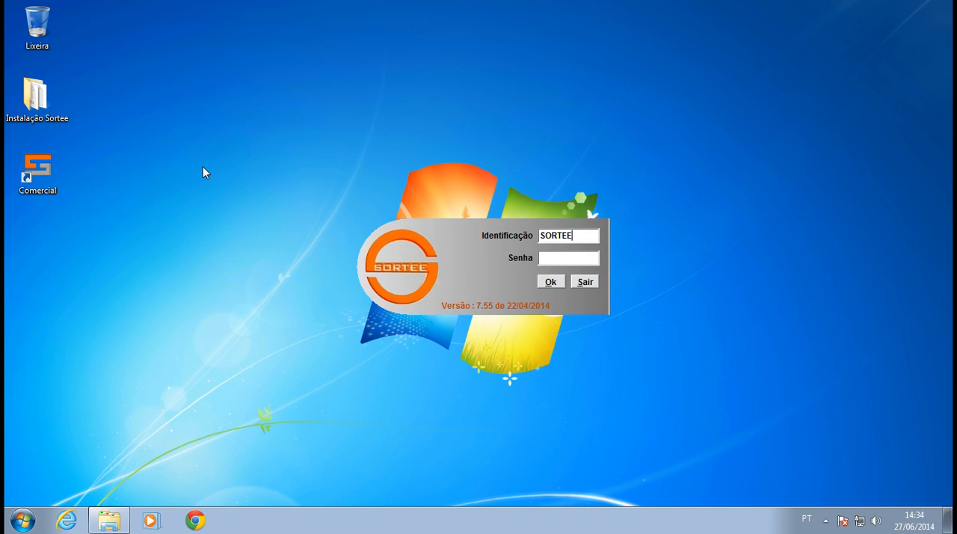
{"action": "key", "text": "Return"}
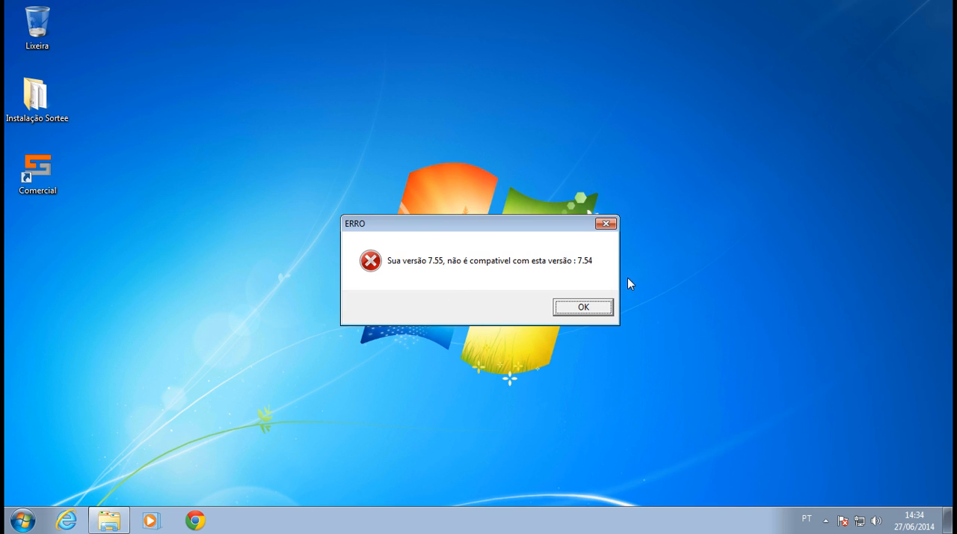
{"action": "left_click", "coordinate": [569, 320]}
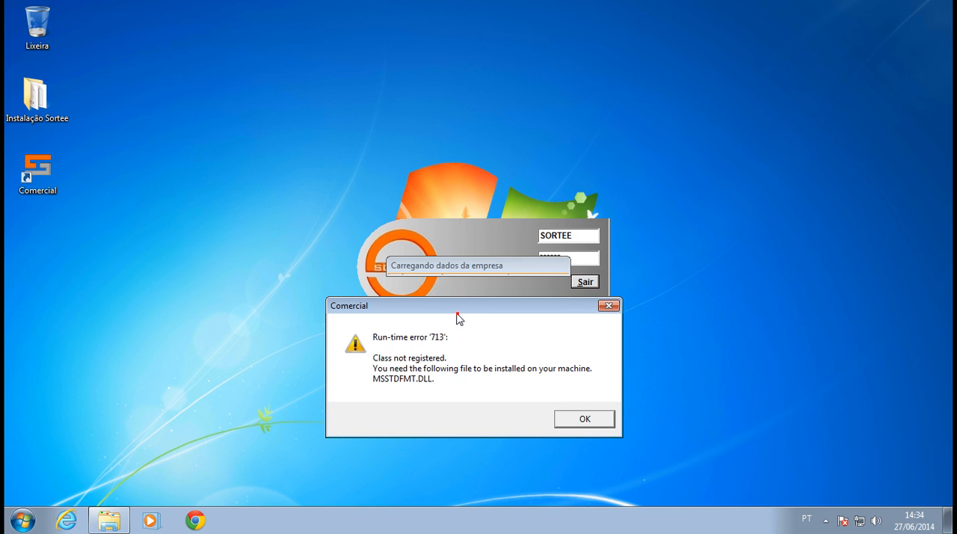
{"action": "left_click", "coordinate": [575, 417]}
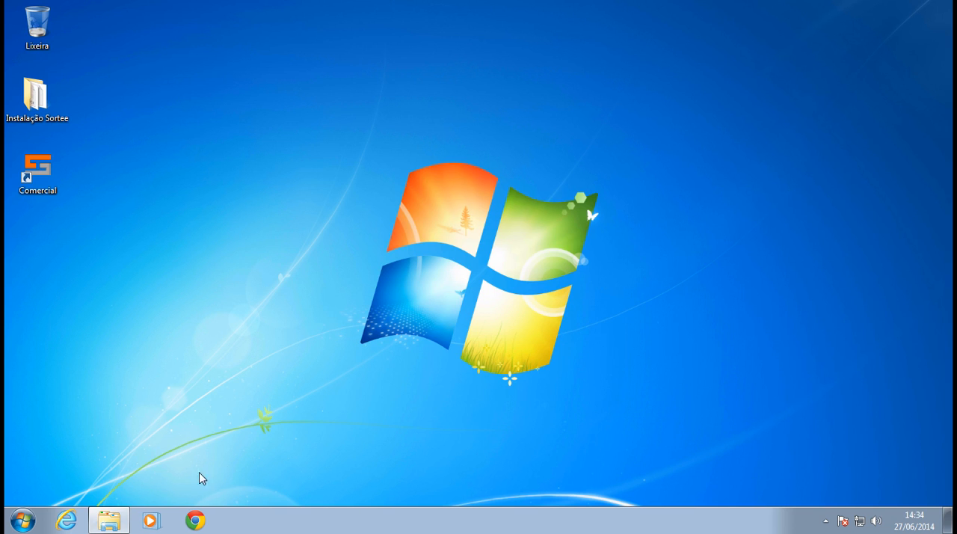
Restore the folder window and browse to \\WINSVR to view its shared folders.
{"action": "left_click", "coordinate": [109, 519]}
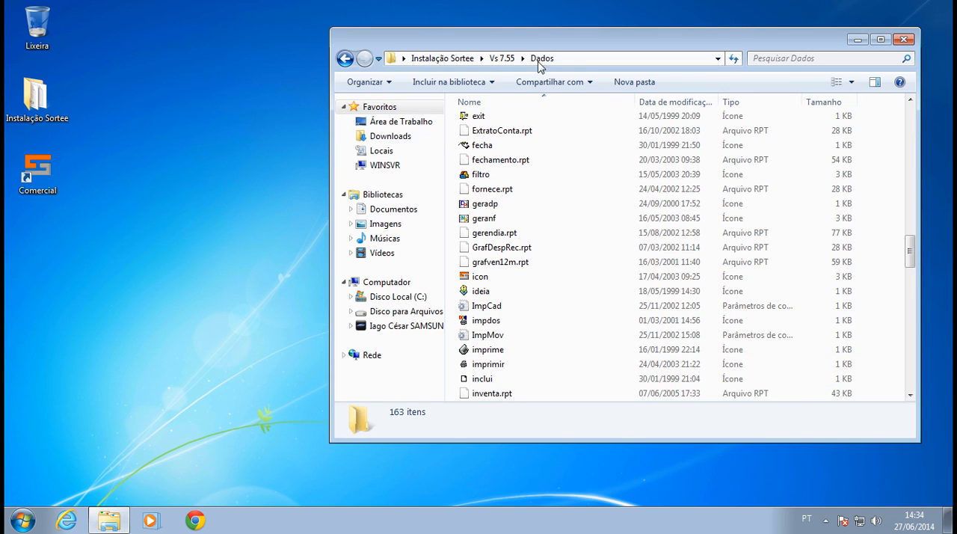
{"action": "left_click", "coordinate": [580, 58]}
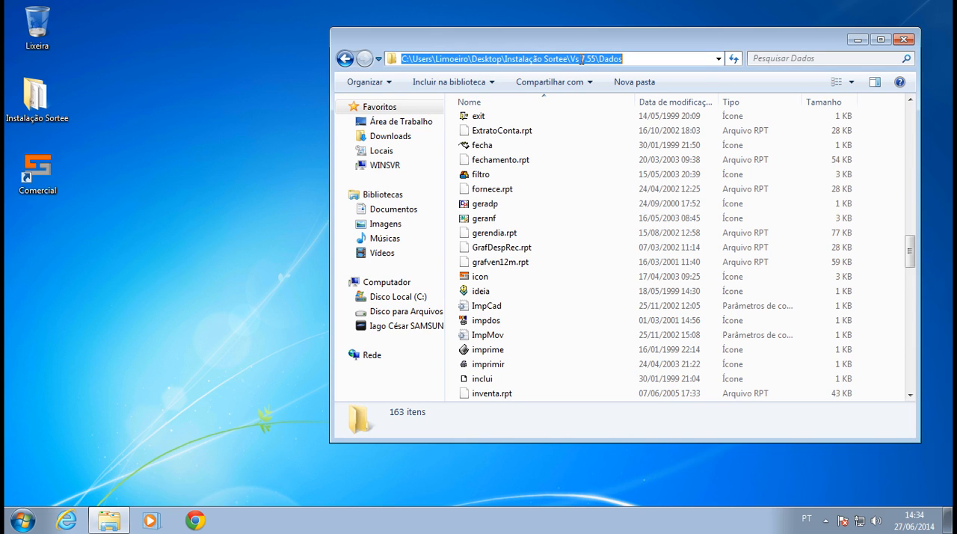
{"action": "type", "text": "\\\\WINSVR"}
{"action": "key", "text": "Return"}
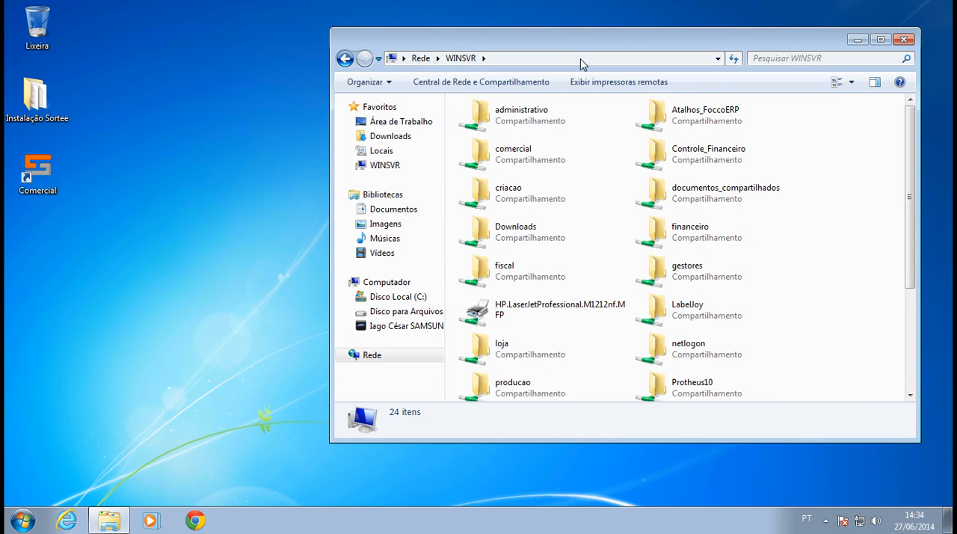
{"action": "left_click_drag", "start_coordinate": [773, 42], "coordinate": [696, 33]}
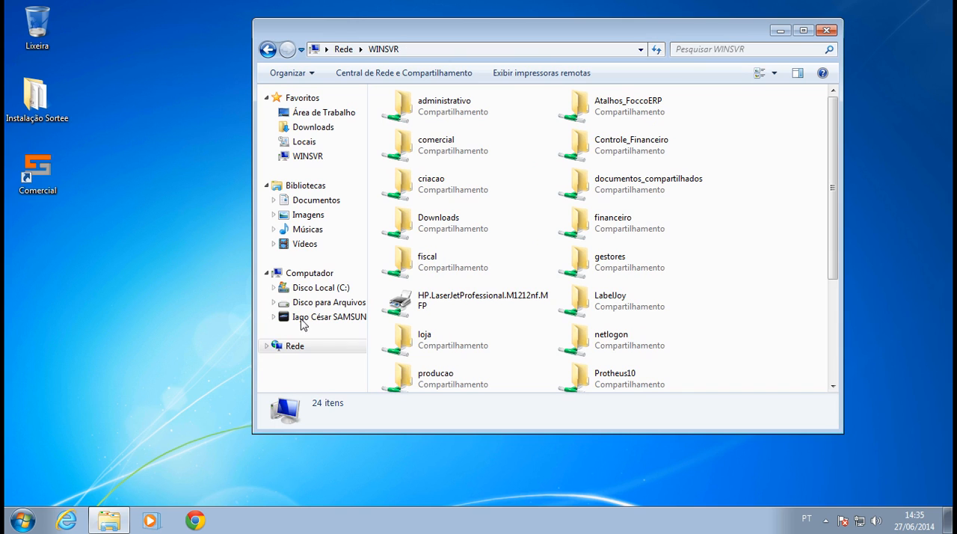
Enable advanced sharing for the C:\Comercial folder with the share name Comercial_Sortee.
{"action": "left_click", "coordinate": [322, 288]}
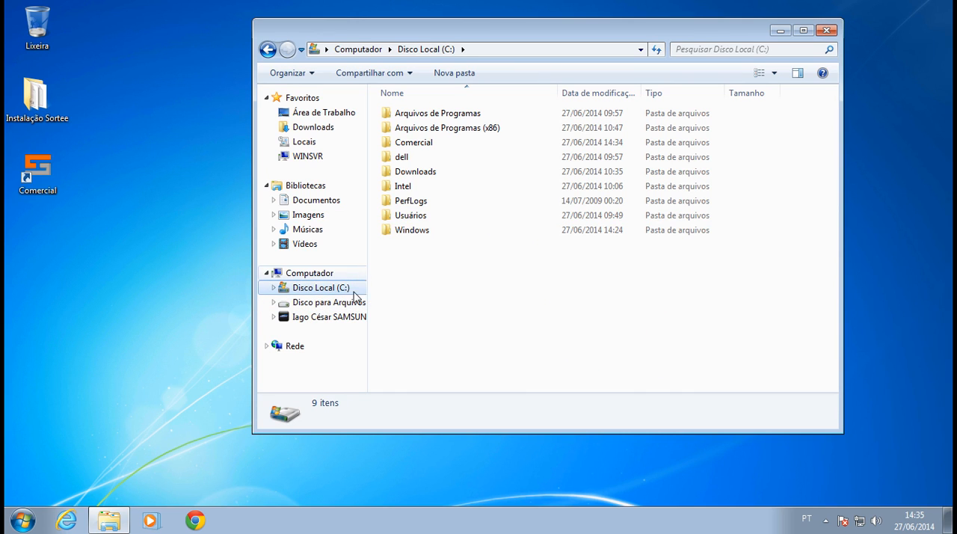
{"action": "left_click", "coordinate": [413, 145]}
{"action": "right_click", "coordinate": [415, 147]}
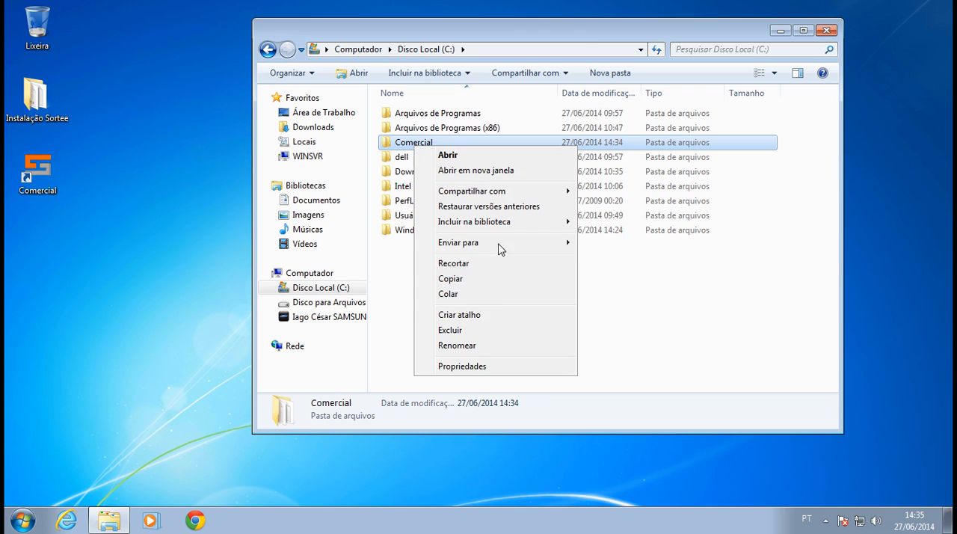
{"action": "left_click", "coordinate": [478, 363]}
{"action": "left_click", "coordinate": [507, 192]}
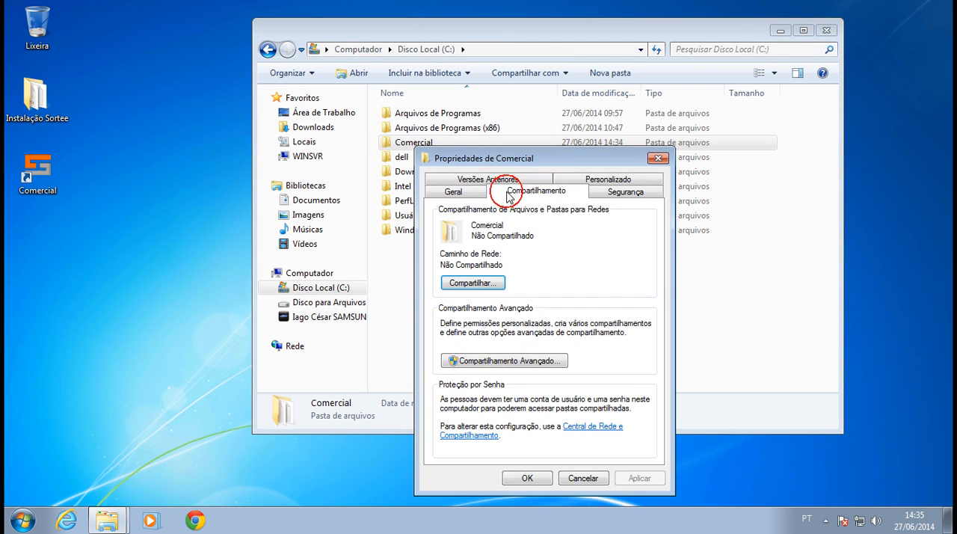
{"action": "left_click_drag", "start_coordinate": [507, 162], "coordinate": [525, 133]}
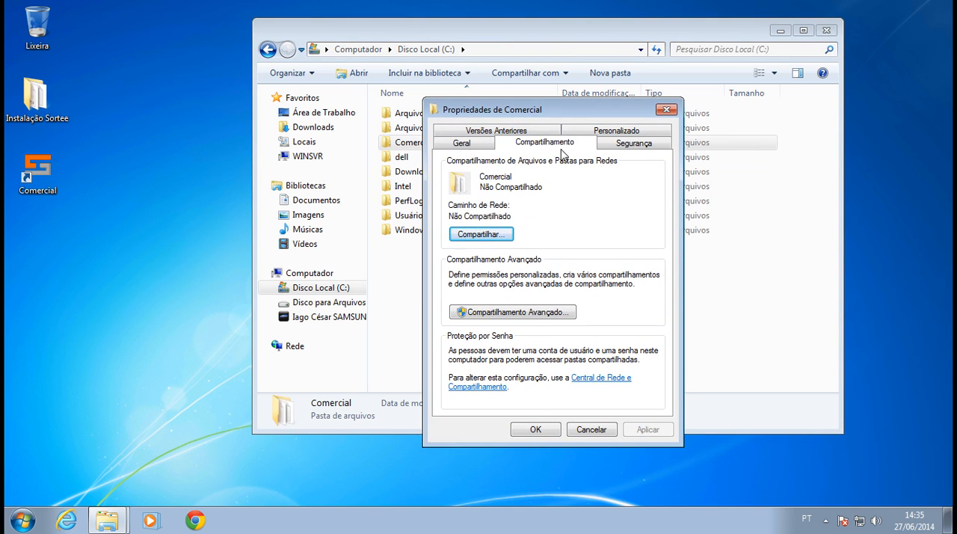
{"action": "left_click", "coordinate": [539, 314]}
{"action": "left_click", "coordinate": [458, 171]}
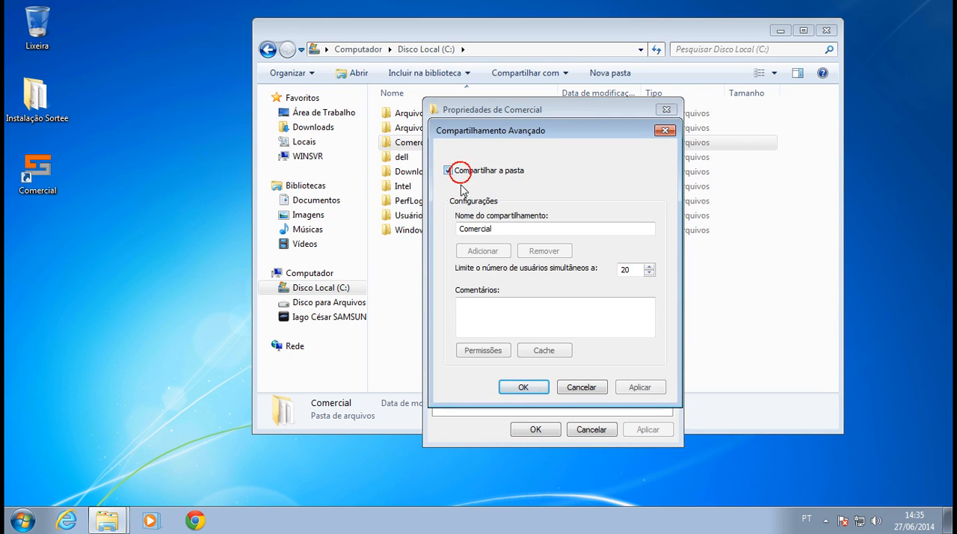
{"action": "left_click_drag", "start_coordinate": [504, 225], "coordinate": [441, 221]}
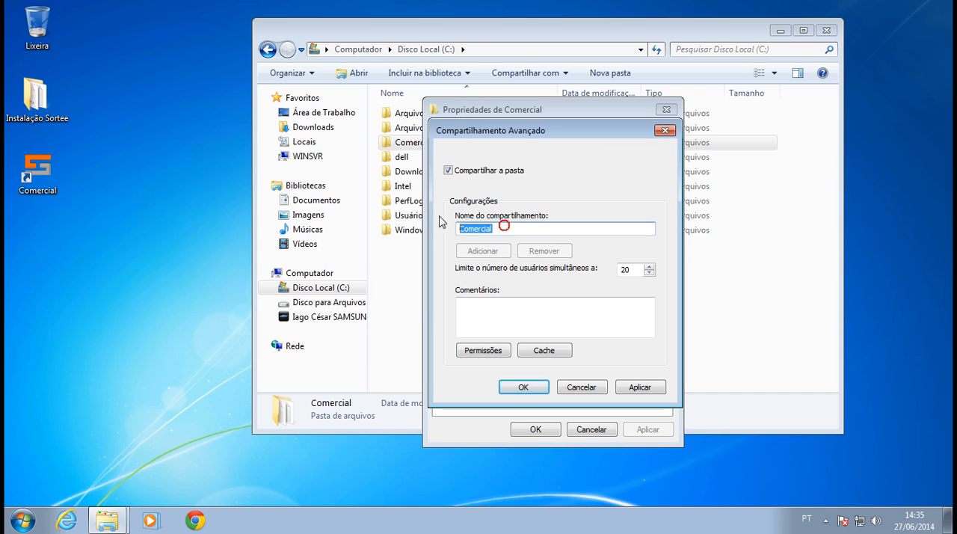
{"action": "left_click", "coordinate": [501, 229]}
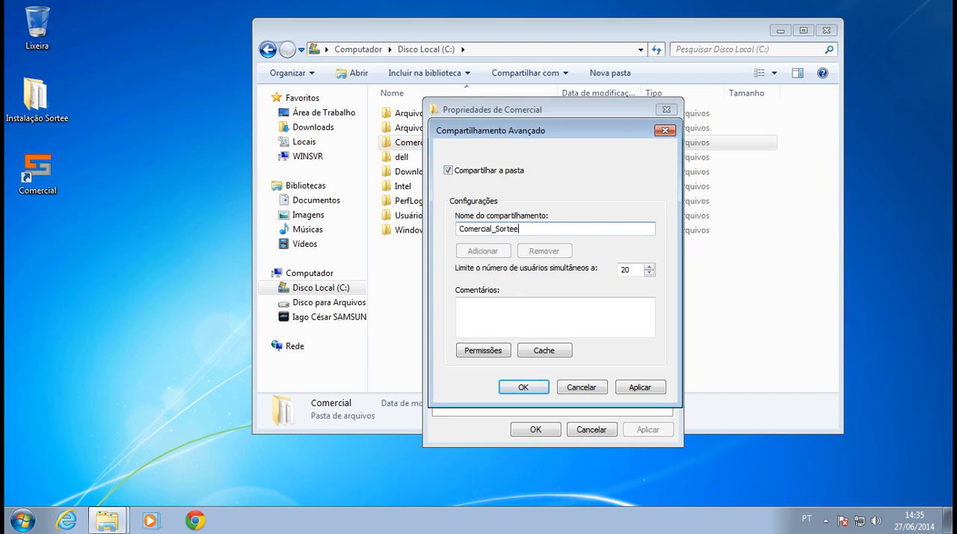
Allow the Todos group the Alteração permission on the Comercial_Sortee share and confirm the advanced sharing settings.
{"action": "left_click", "coordinate": [482, 350]}
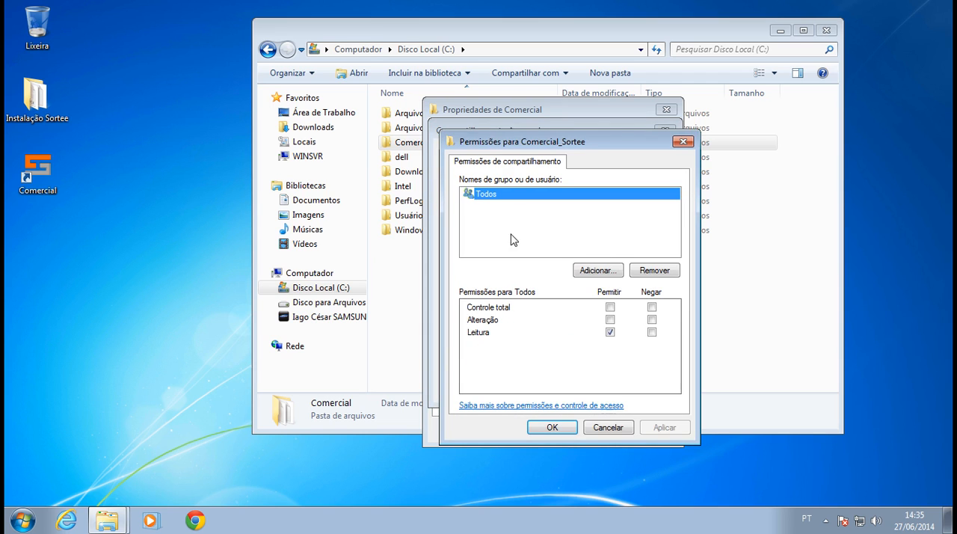
{"action": "left_click_drag", "start_coordinate": [495, 144], "coordinate": [682, 166]}
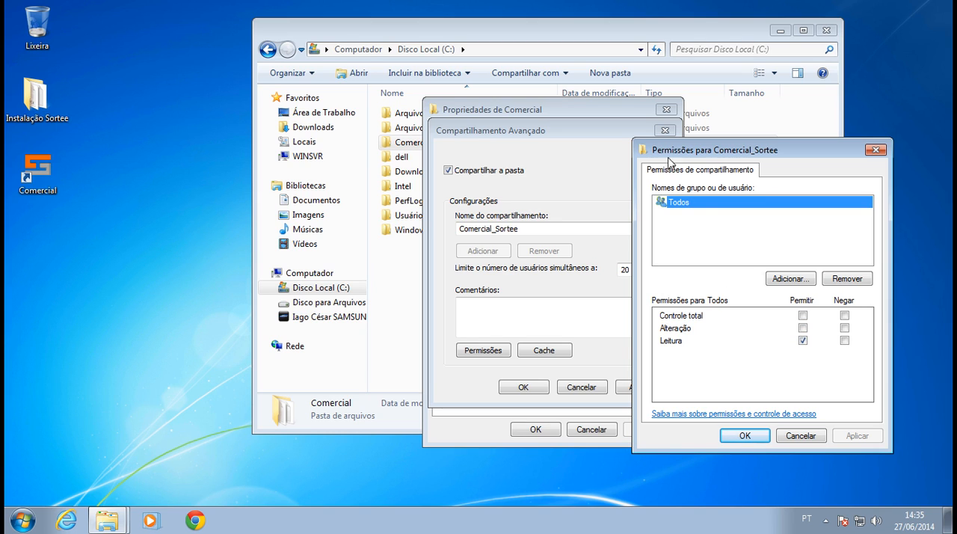
{"action": "left_click", "coordinate": [802, 327]}
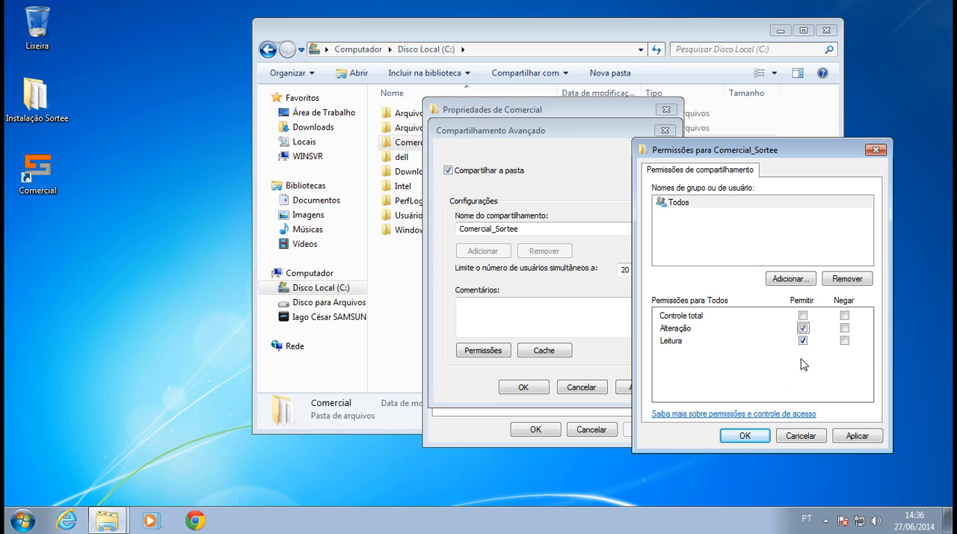
{"action": "left_click", "coordinate": [874, 439]}
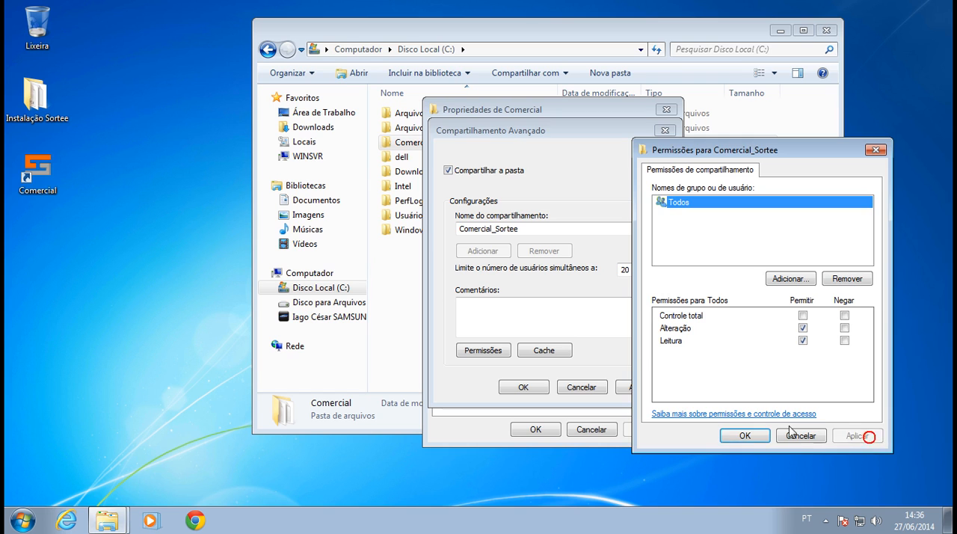
{"action": "left_click", "coordinate": [744, 435]}
{"action": "left_click", "coordinate": [652, 390]}
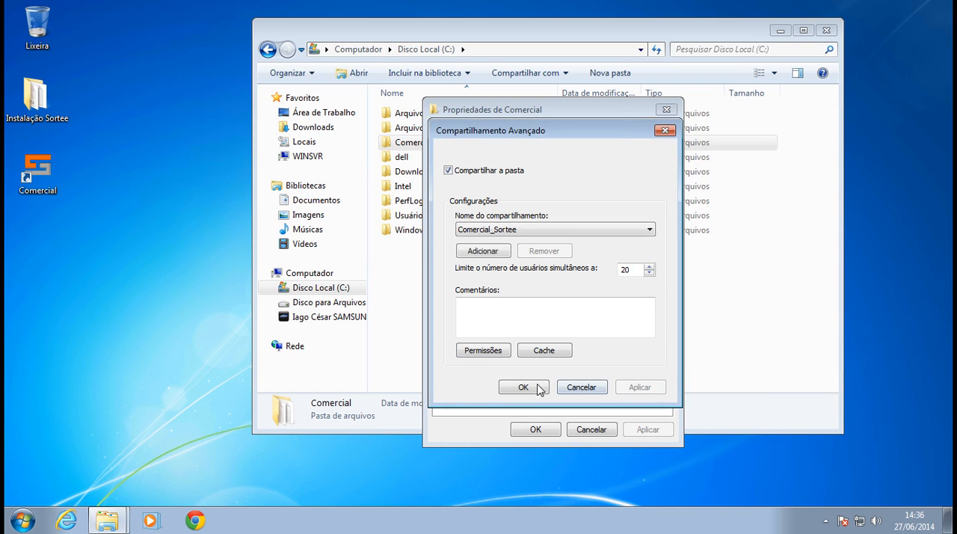
{"action": "left_click", "coordinate": [523, 387]}
Examine the security permissions of Usuários autenticados and SISTEMA on the Comercial folder.
{"action": "left_click", "coordinate": [619, 146]}
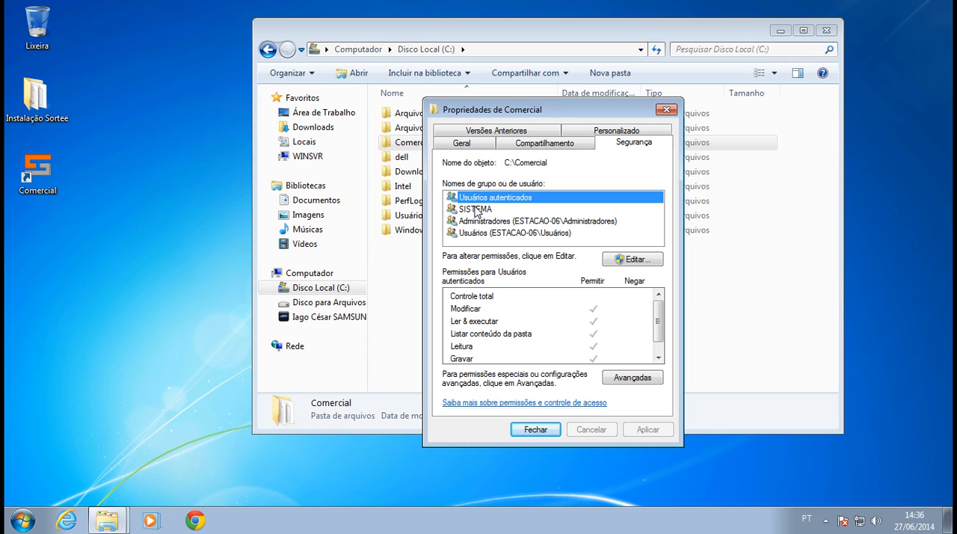
{"action": "left_click", "coordinate": [465, 309]}
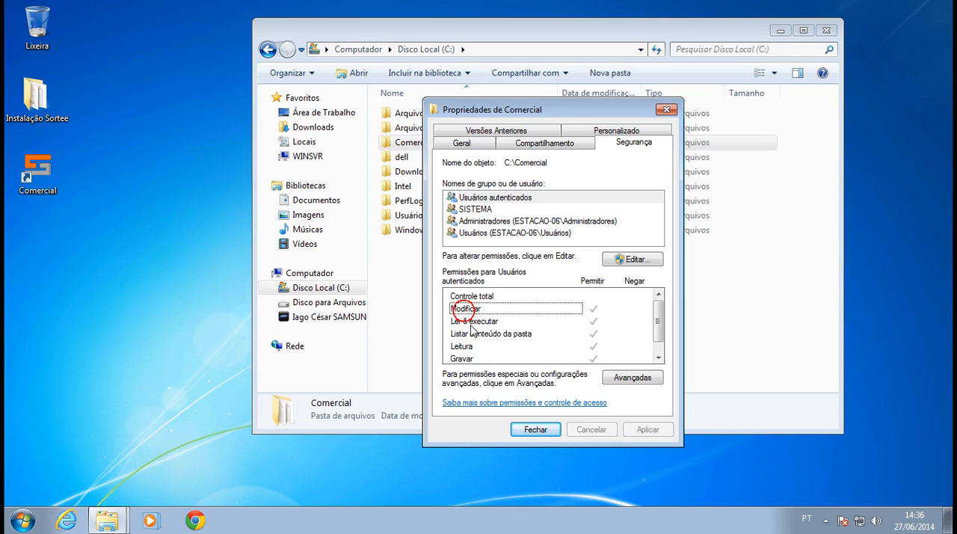
{"action": "left_click", "coordinate": [477, 346]}
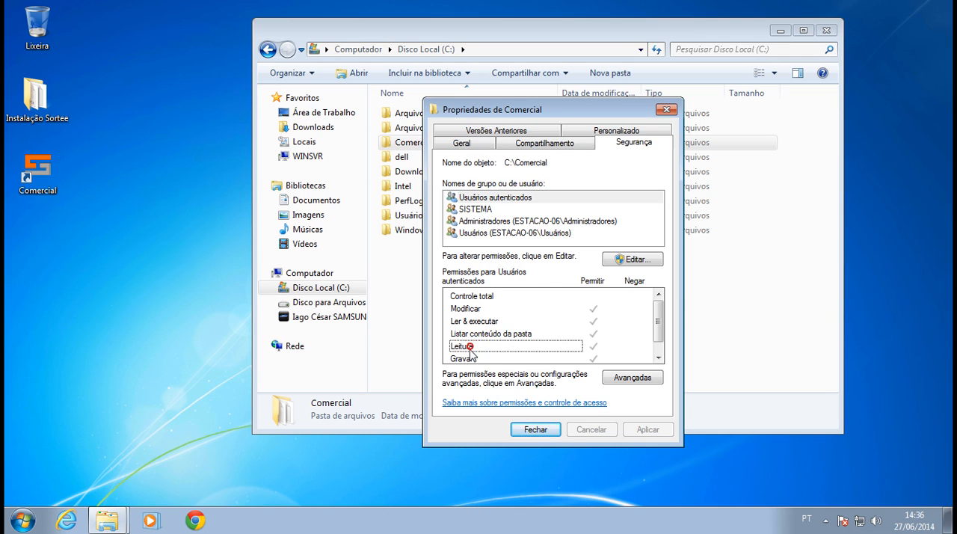
{"action": "left_click_drag", "start_coordinate": [658, 319], "coordinate": [677, 348]}
{"action": "left_click", "coordinate": [471, 351]}
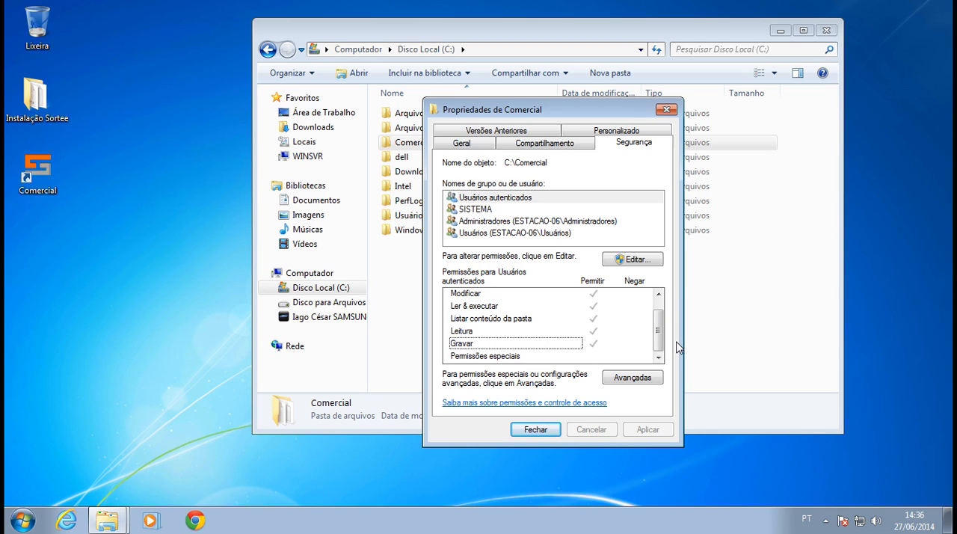
{"action": "left_click", "coordinate": [490, 200]}
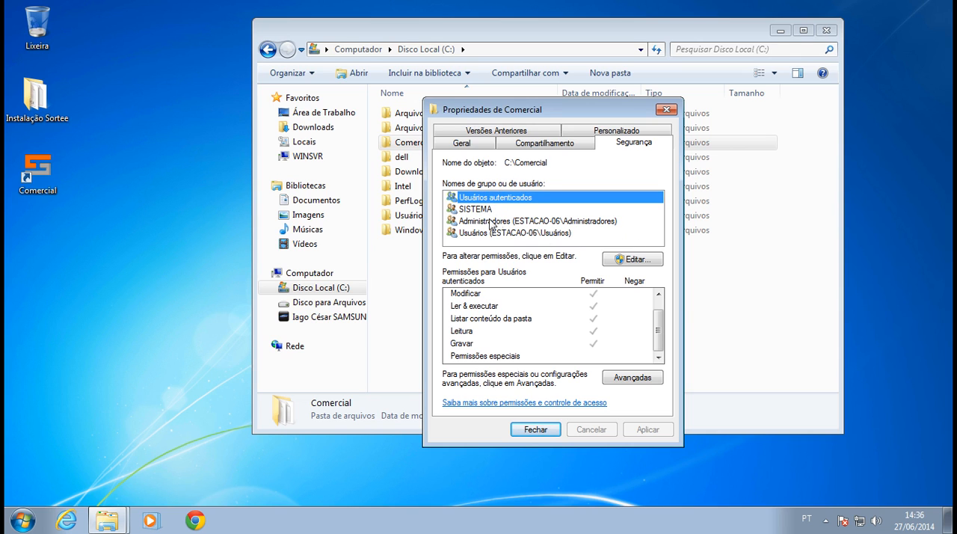
{"action": "left_click", "coordinate": [482, 210]}
Add the Todos group to the Comercial folder's security permissions and select it in the list.
{"action": "left_click", "coordinate": [634, 260]}
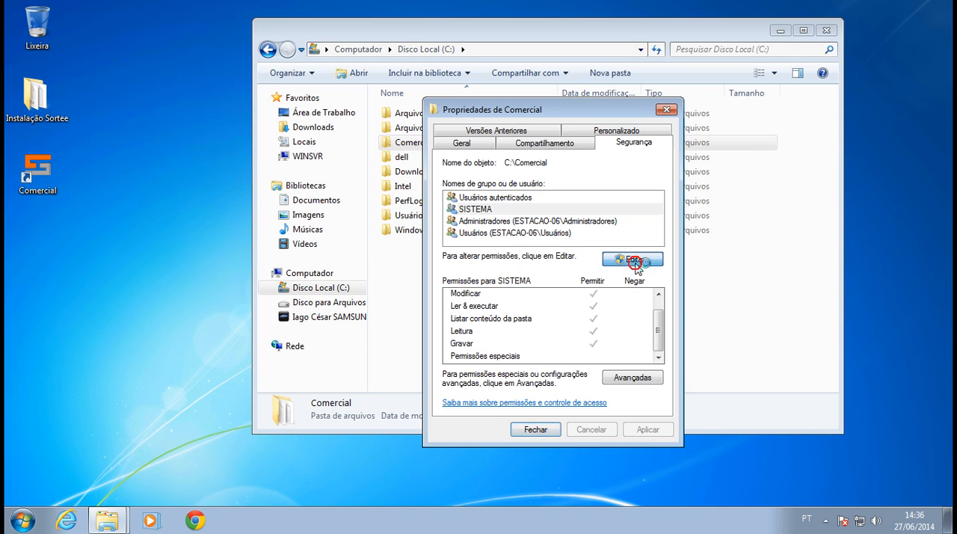
{"action": "left_click", "coordinate": [611, 333]}
{"action": "left_click", "coordinate": [586, 316]}
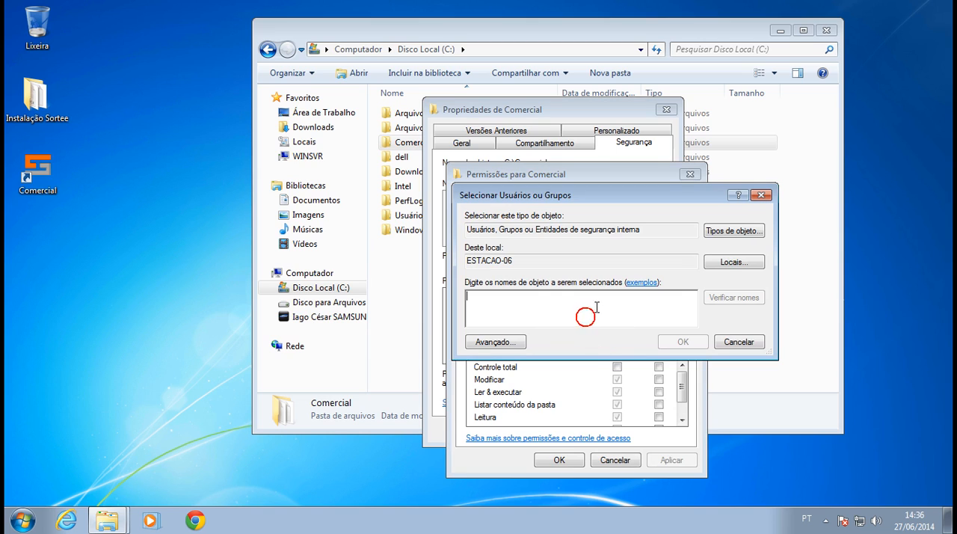
{"action": "type", "text": "Todos"}
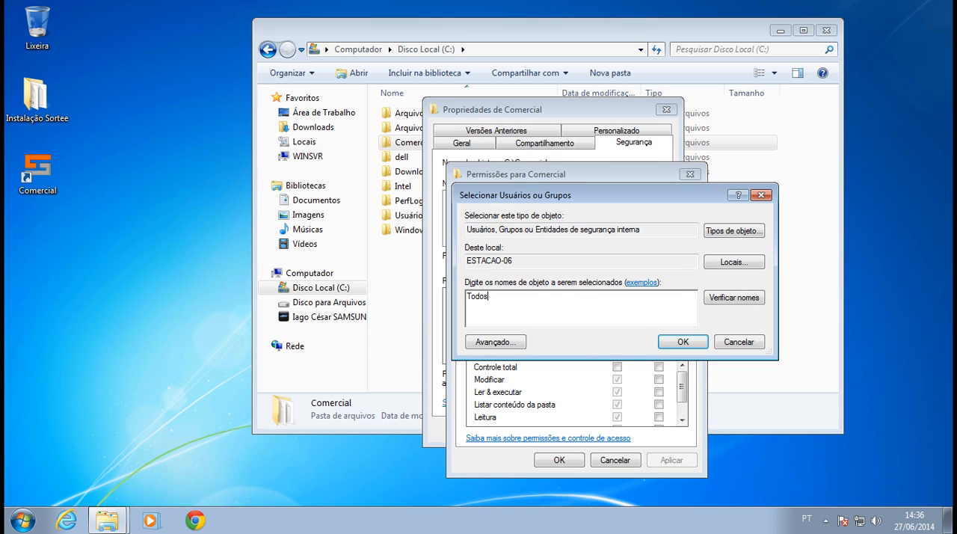
{"action": "left_click", "coordinate": [714, 299]}
{"action": "left_click", "coordinate": [688, 340]}
{"action": "left_click", "coordinate": [574, 288]}
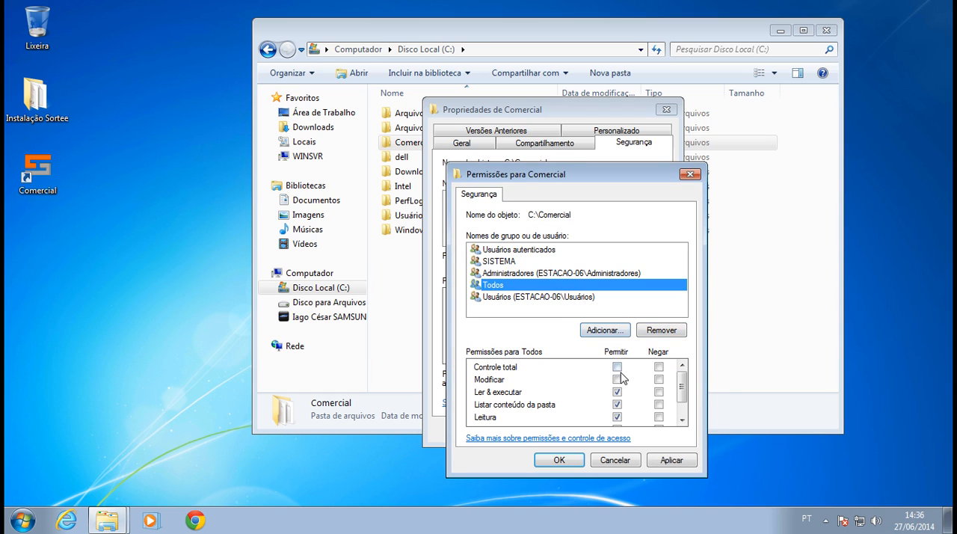
Allow the Todos group the Gravar and Modificar permissions on the Comercial folder, apply them and close the folder's properties.
{"action": "scroll", "coordinate": [682, 396], "scroll_direction": "down", "scroll_amount": 2}
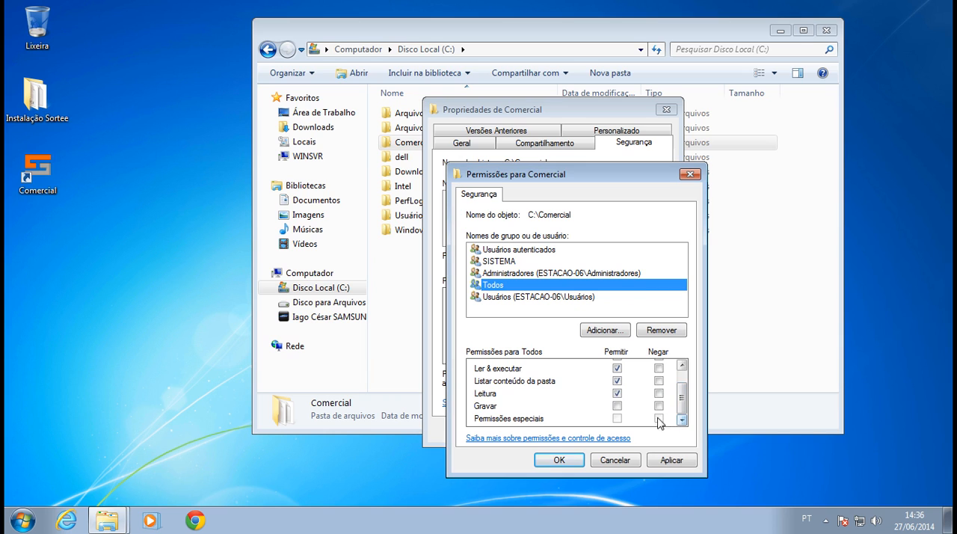
{"action": "left_click", "coordinate": [617, 405]}
{"action": "left_click_drag", "start_coordinate": [681, 397], "coordinate": [681, 384]}
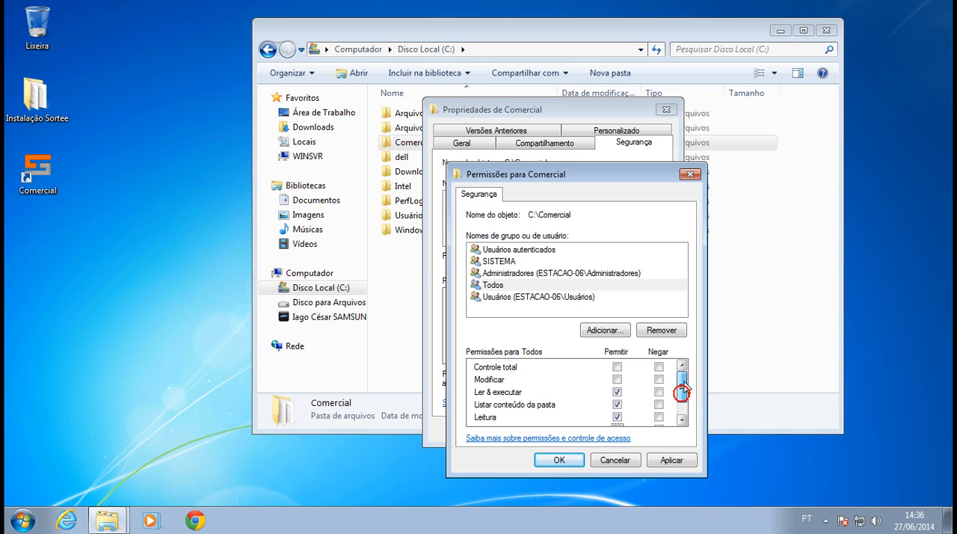
{"action": "left_click", "coordinate": [616, 378]}
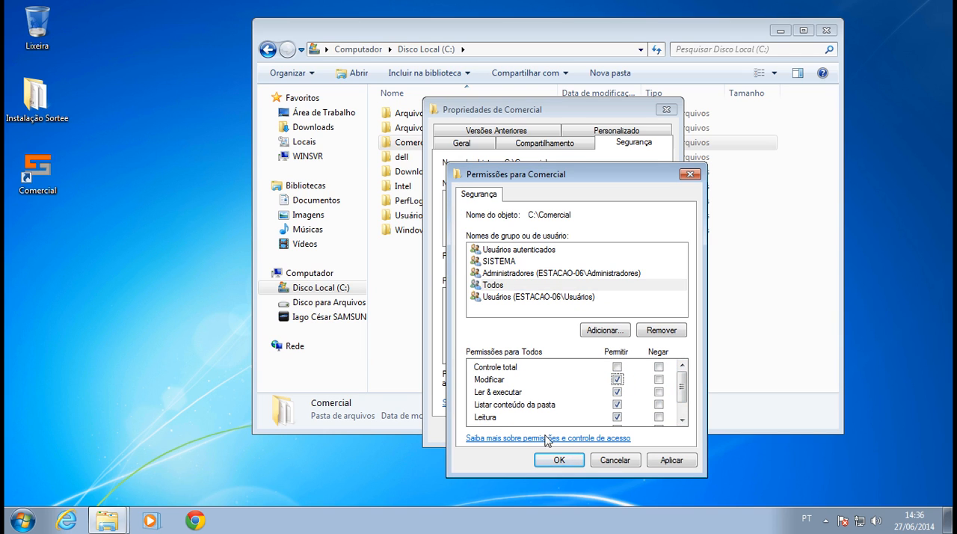
{"action": "left_click", "coordinate": [671, 460]}
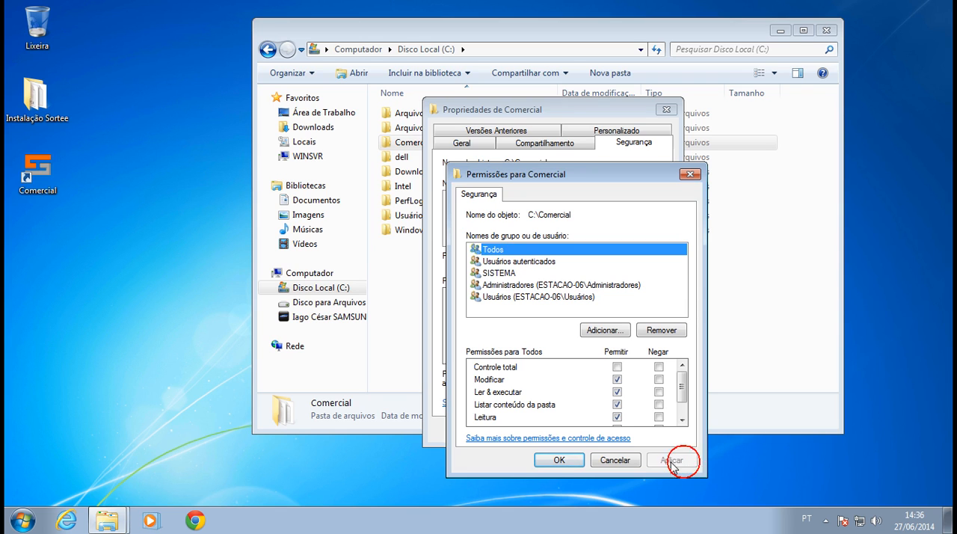
{"action": "left_click", "coordinate": [557, 460]}
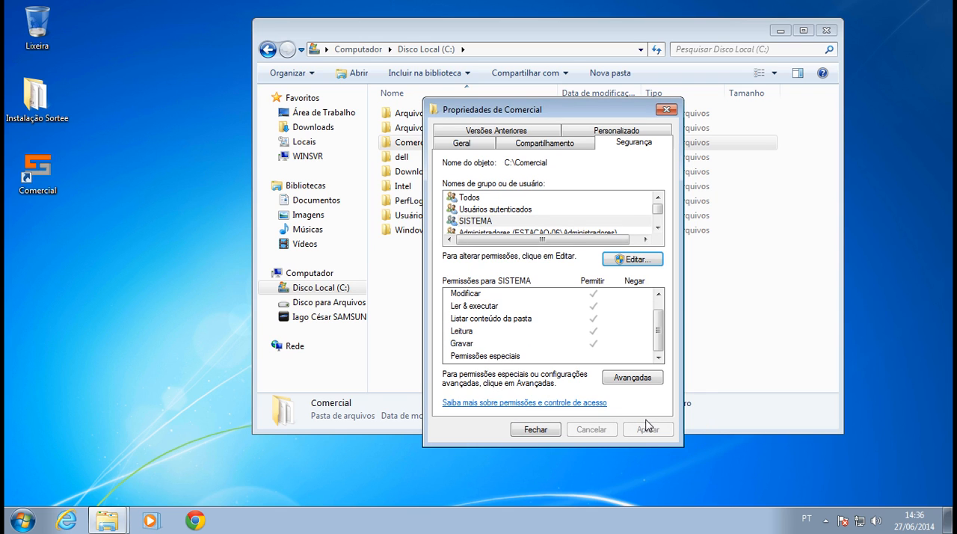
{"action": "left_click", "coordinate": [535, 430]}
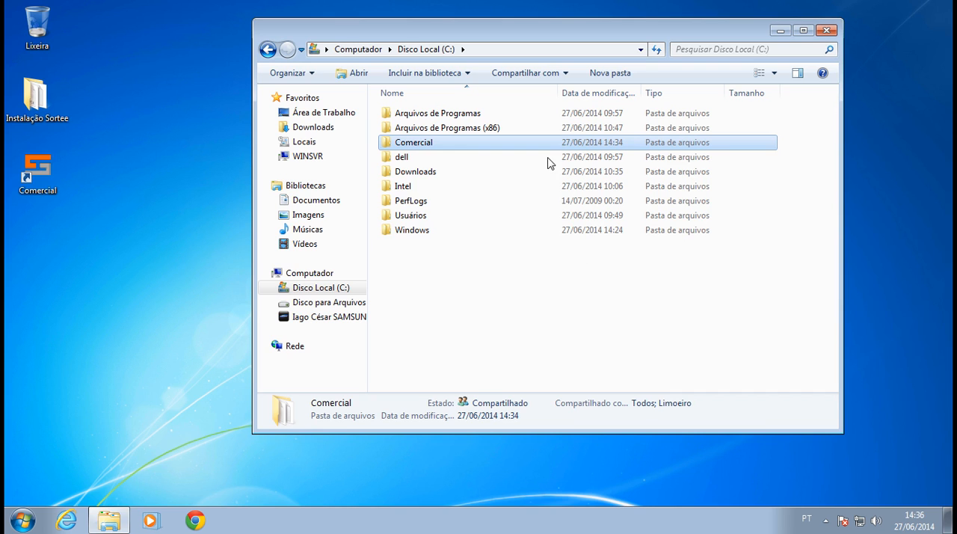
{"action": "left_click", "coordinate": [487, 48]}
{"action": "type", "text": "\\\\"}
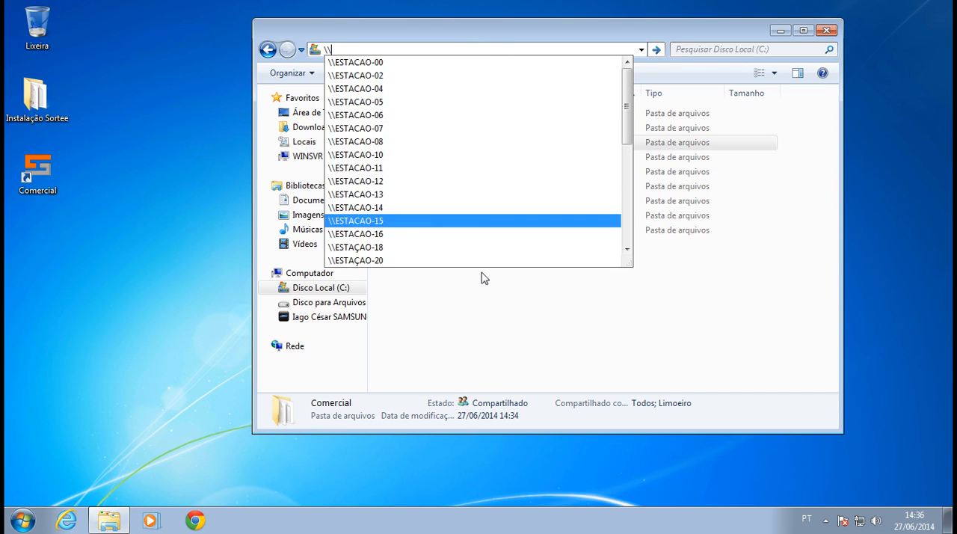
{"action": "left_click", "coordinate": [504, 342]}
Check the shared network path in the Comercial folder's sharing properties, and close the properties.
{"action": "left_click", "coordinate": [431, 146]}
{"action": "right_click", "coordinate": [431, 147]}
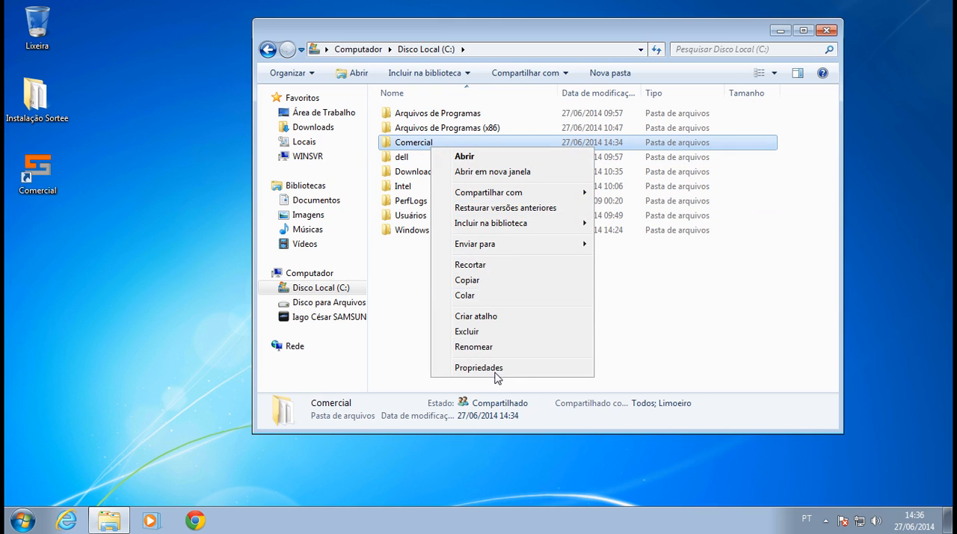
{"action": "left_click", "coordinate": [486, 367]}
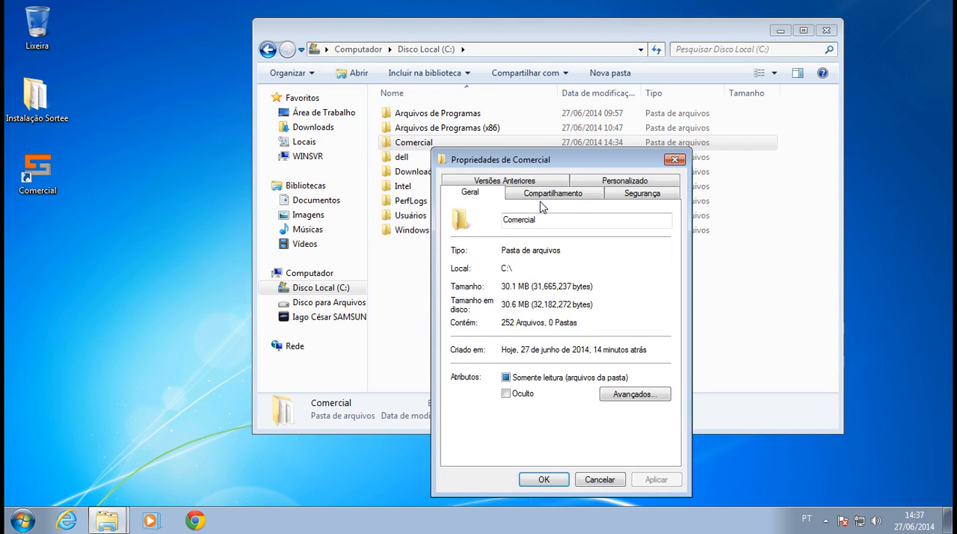
{"action": "left_click", "coordinate": [539, 195]}
{"action": "left_click_drag", "start_coordinate": [557, 266], "coordinate": [482, 260]}
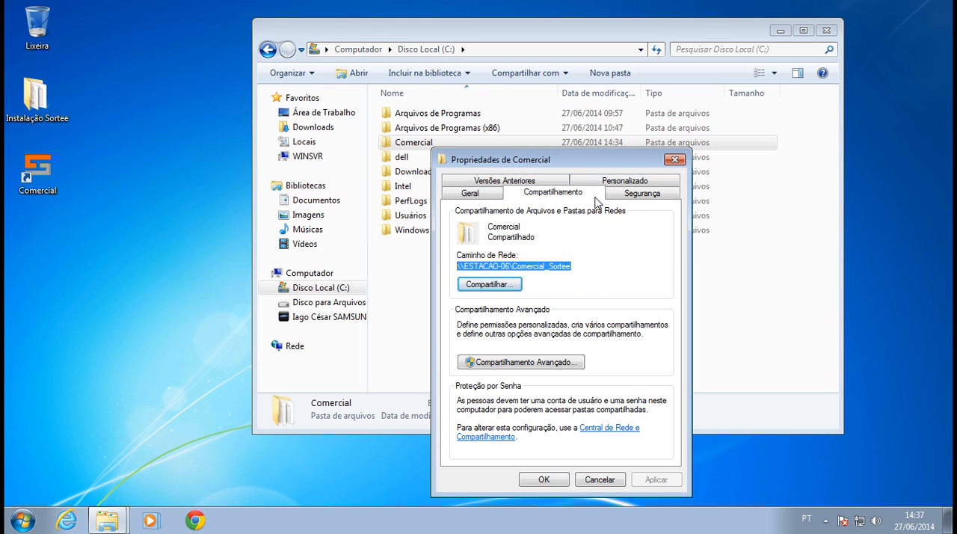
{"action": "left_click_drag", "start_coordinate": [576, 160], "coordinate": [662, 141]}
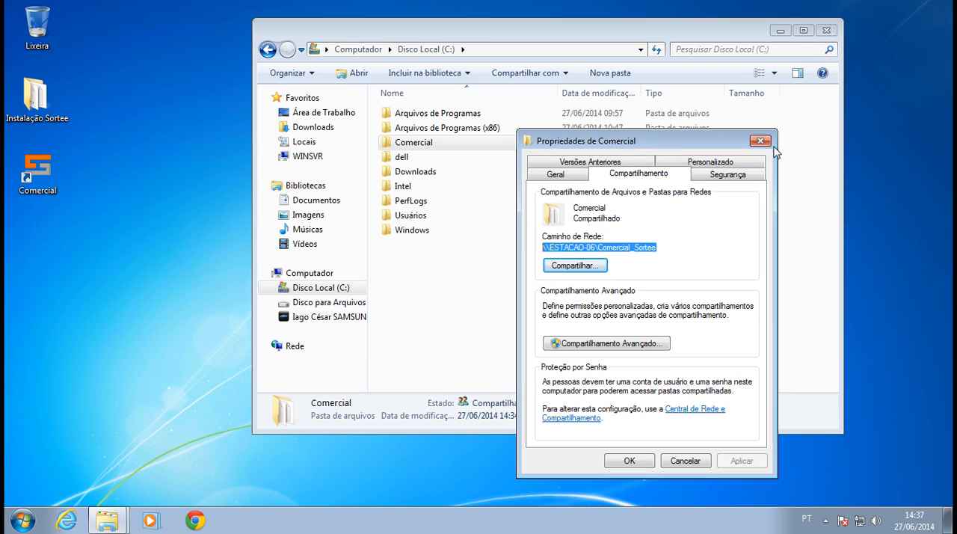
{"action": "left_click", "coordinate": [759, 141]}
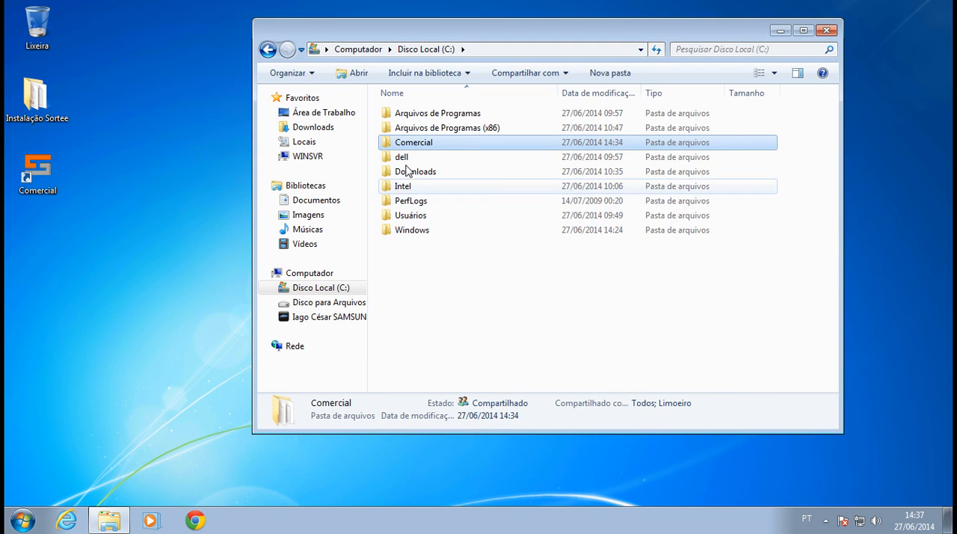
Close the C: drive window, open the Vs 7.55 folder inside Instalação Sortee and select the c2000_7.55_22042014 application.
{"action": "left_click", "coordinate": [821, 30]}
{"action": "double_click", "coordinate": [60, 98]}
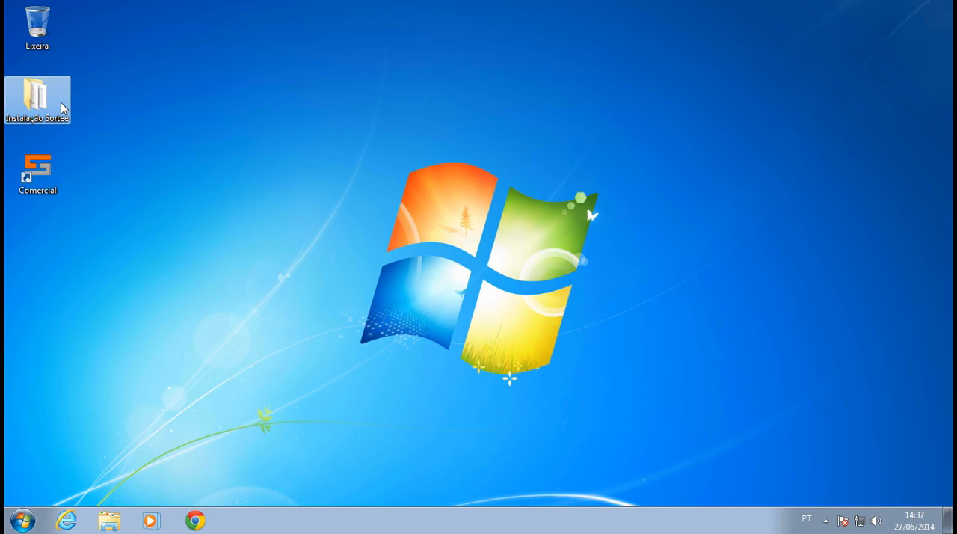
{"action": "double_click", "coordinate": [407, 142]}
{"action": "left_click", "coordinate": [420, 158]}
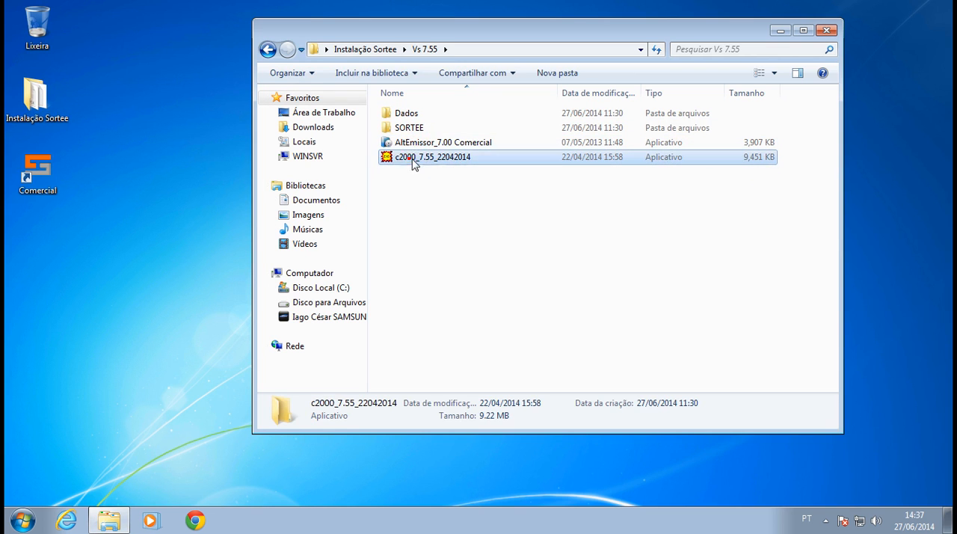
{"action": "left_click_drag", "start_coordinate": [461, 31], "coordinate": [563, 78]}
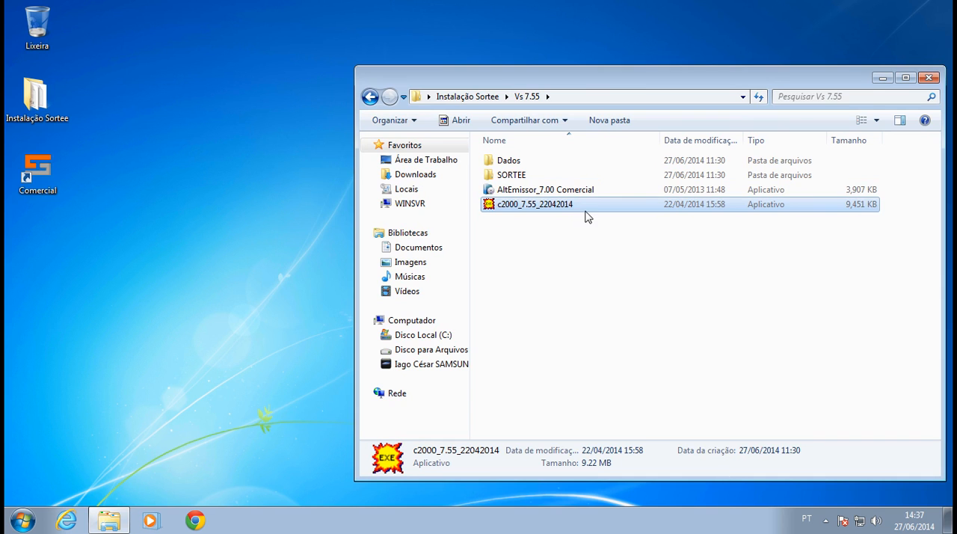
Open the C:\Comercial folder in a second Explorer window and browse down to its Comercial application file.
{"action": "left_click", "coordinate": [109, 520]}
{"action": "left_click", "coordinate": [109, 519]}
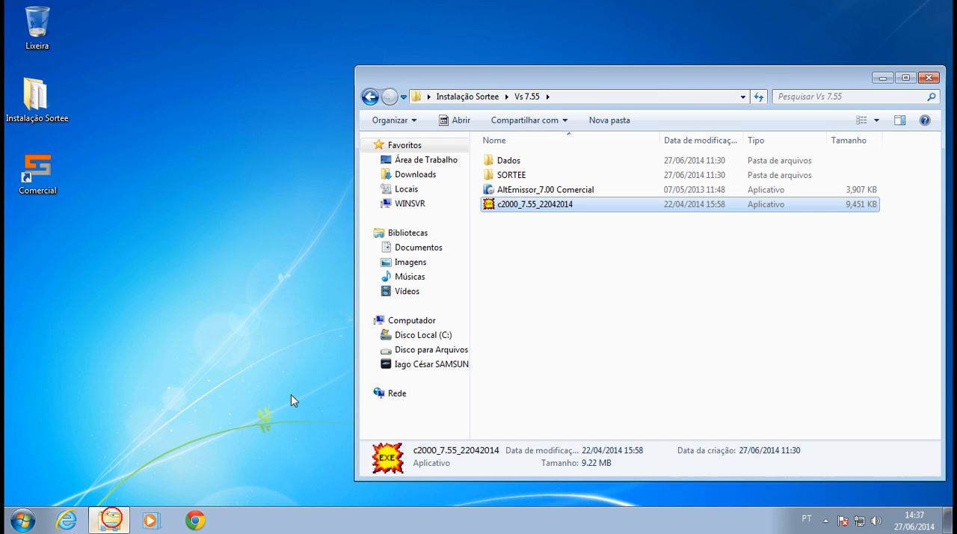
{"action": "left_click", "coordinate": [6, 523]}
{"action": "left_click", "coordinate": [238, 335]}
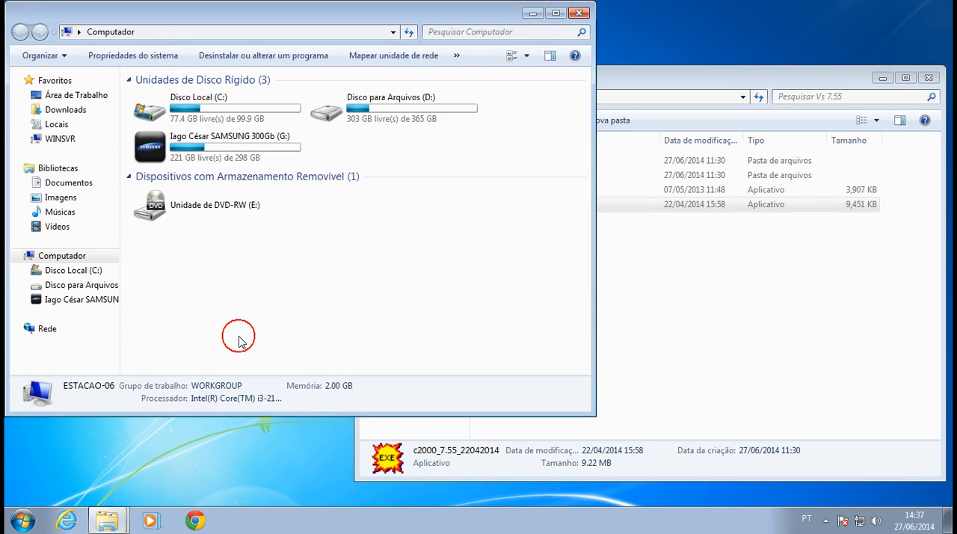
{"action": "double_click", "coordinate": [228, 110]}
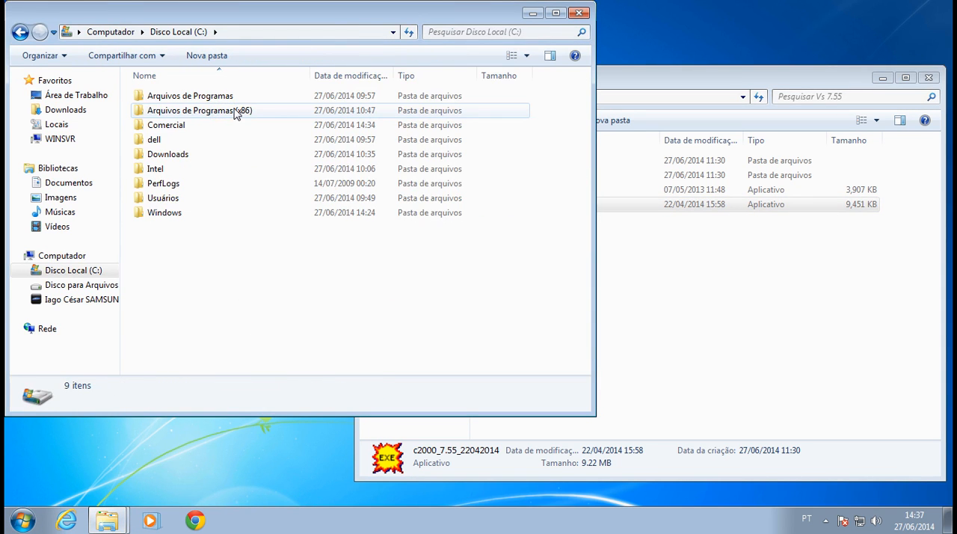
{"action": "double_click", "coordinate": [163, 124]}
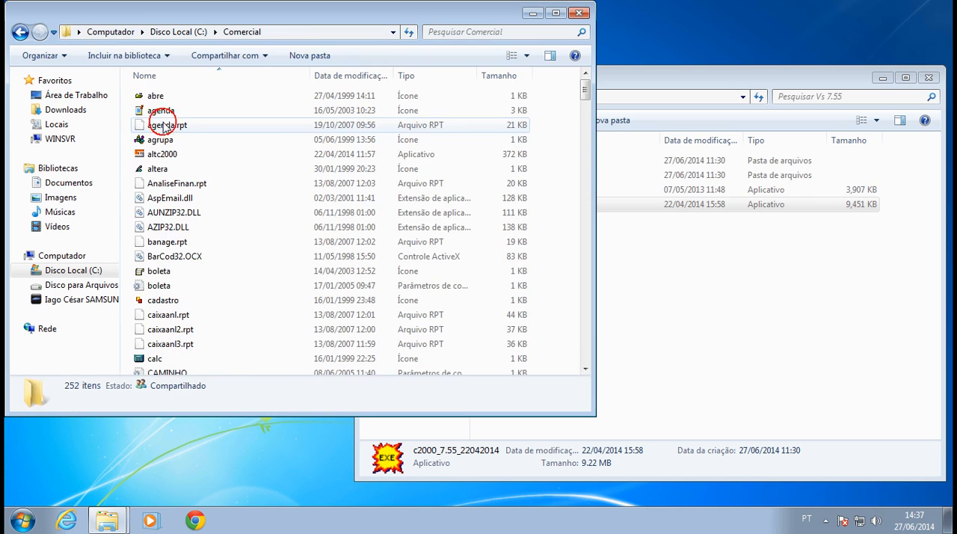
{"action": "left_click_drag", "start_coordinate": [585, 90], "coordinate": [588, 127]}
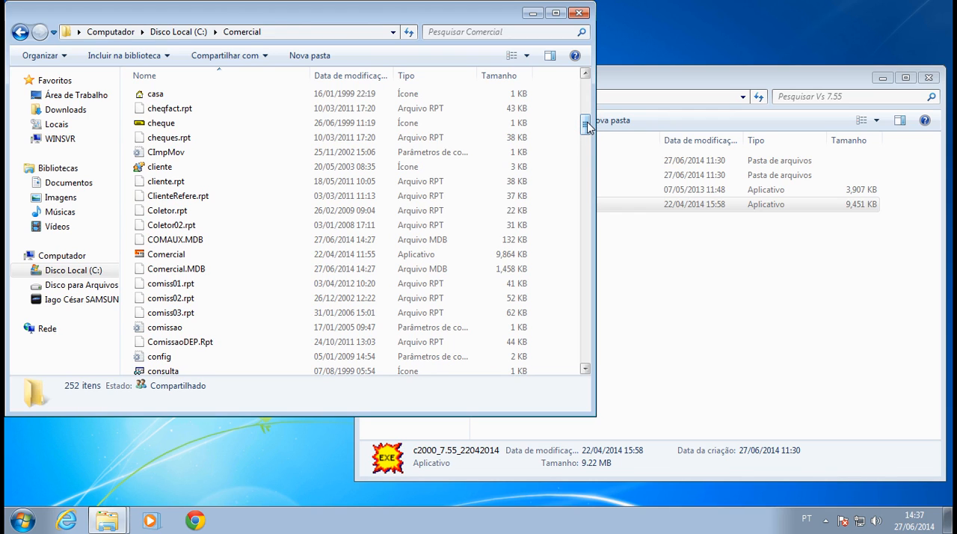
Try to dock the Vs 7.55 window beside the Comercial folder window and restore it to a floating window.
{"action": "left_click", "coordinate": [675, 231]}
{"action": "left_click", "coordinate": [644, 205]}
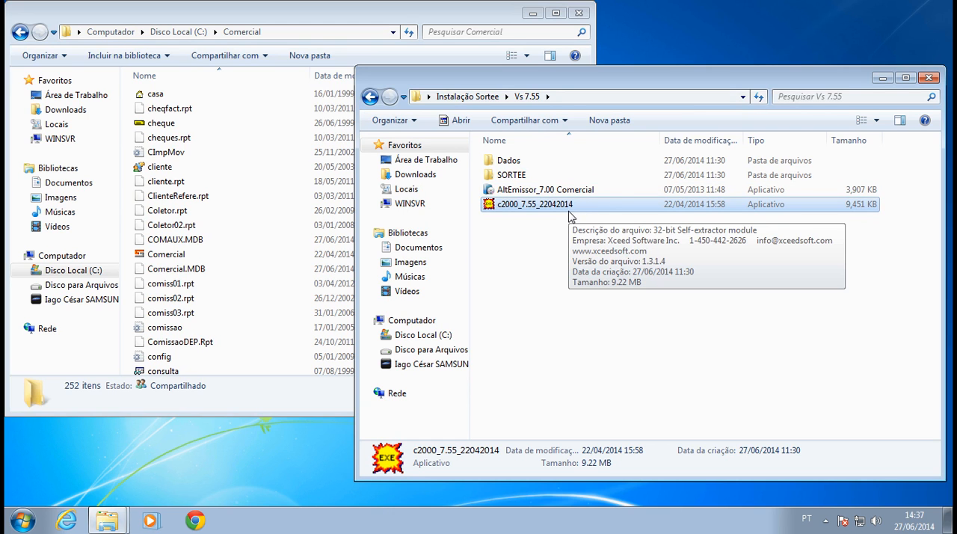
{"action": "left_click_drag", "start_coordinate": [397, 79], "coordinate": [955, 95]}
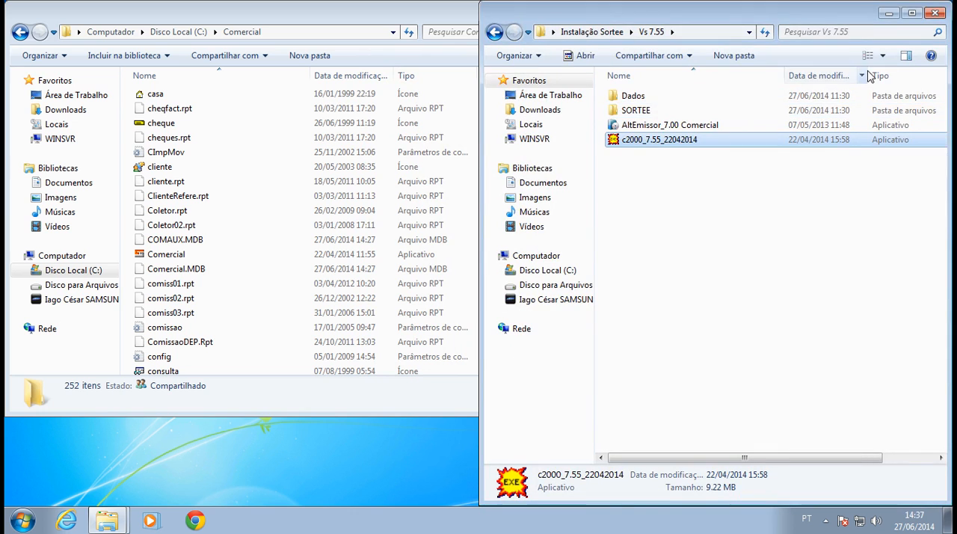
{"action": "double_click", "coordinate": [835, 20]}
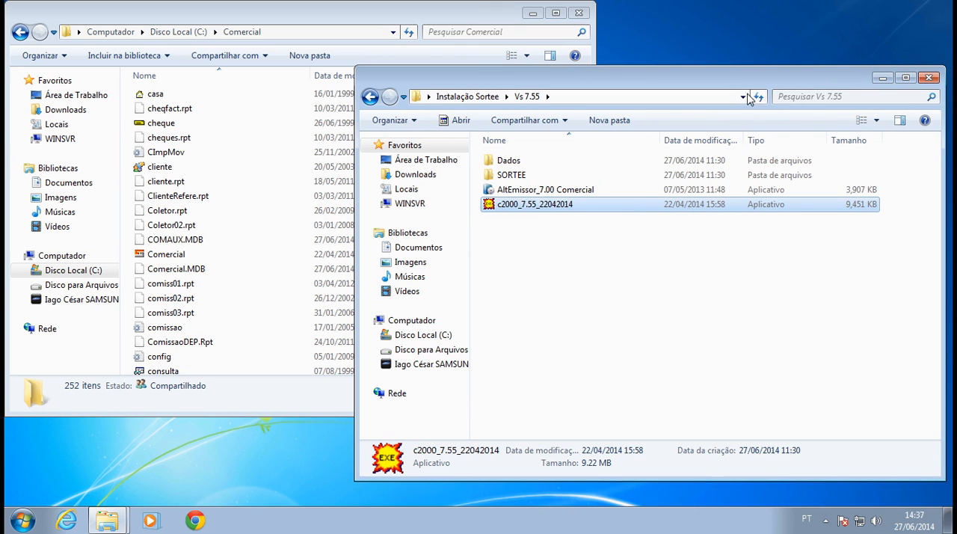
{"action": "left_click_drag", "start_coordinate": [753, 88], "coordinate": [752, 95]}
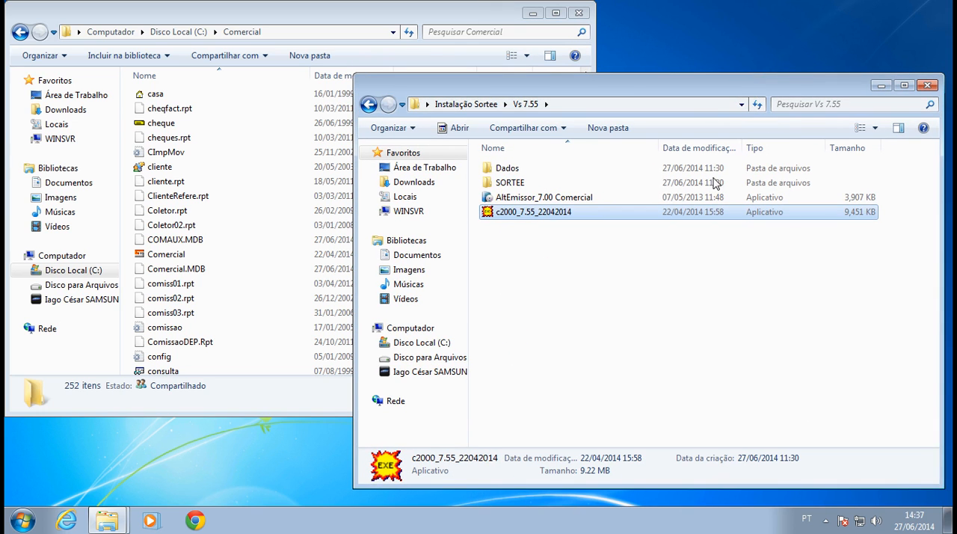
Find the CAMINHO configuration file in C:\Comercial and open it in Notepad.
{"action": "left_click", "coordinate": [256, 254]}
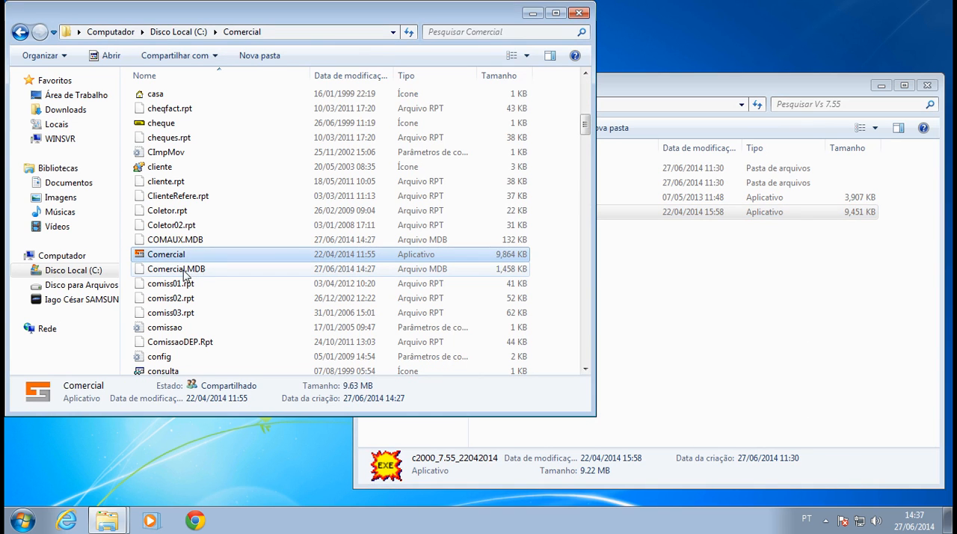
{"action": "left_click", "coordinate": [166, 151]}
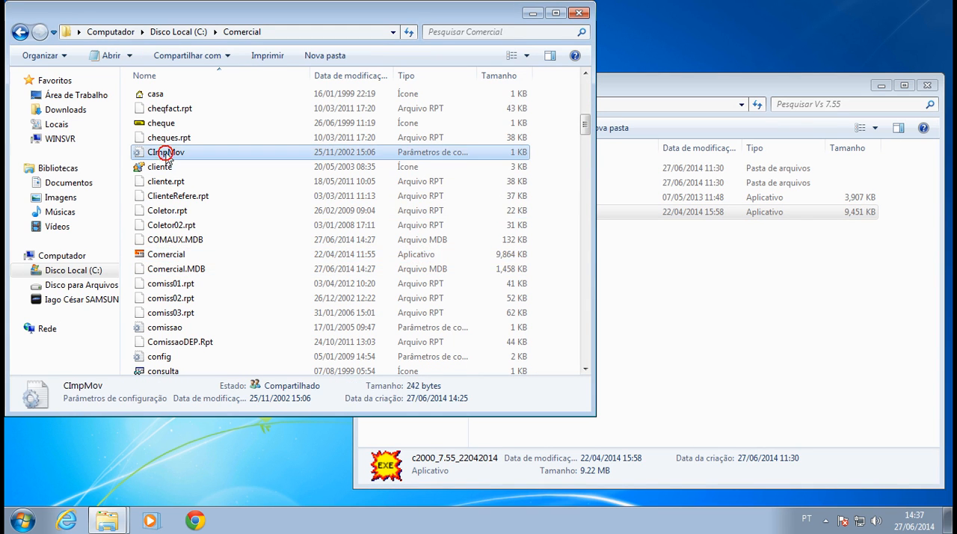
{"action": "scroll", "coordinate": [167, 155], "scroll_direction": "up", "scroll_amount": 2}
{"action": "scroll", "coordinate": [168, 156], "scroll_direction": "up", "scroll_amount": 4}
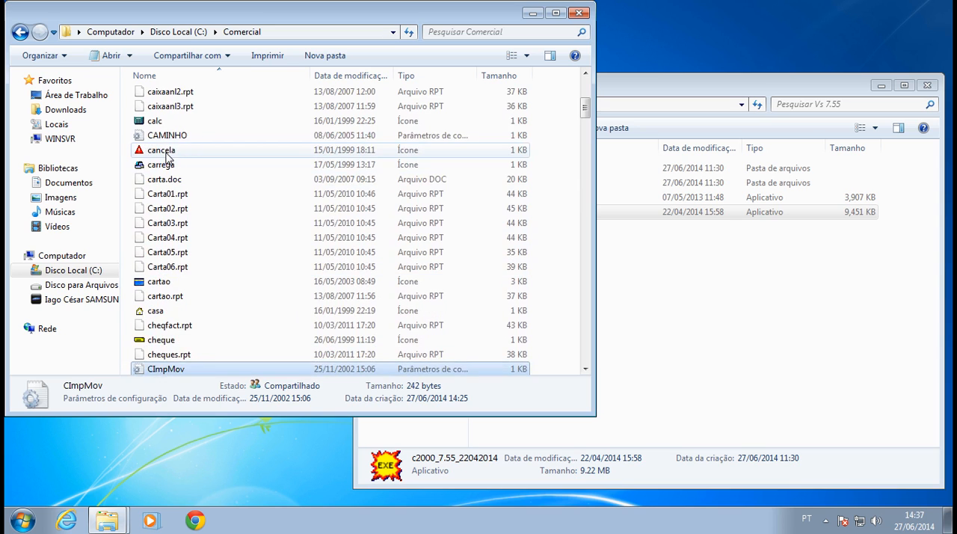
{"action": "left_click", "coordinate": [169, 140]}
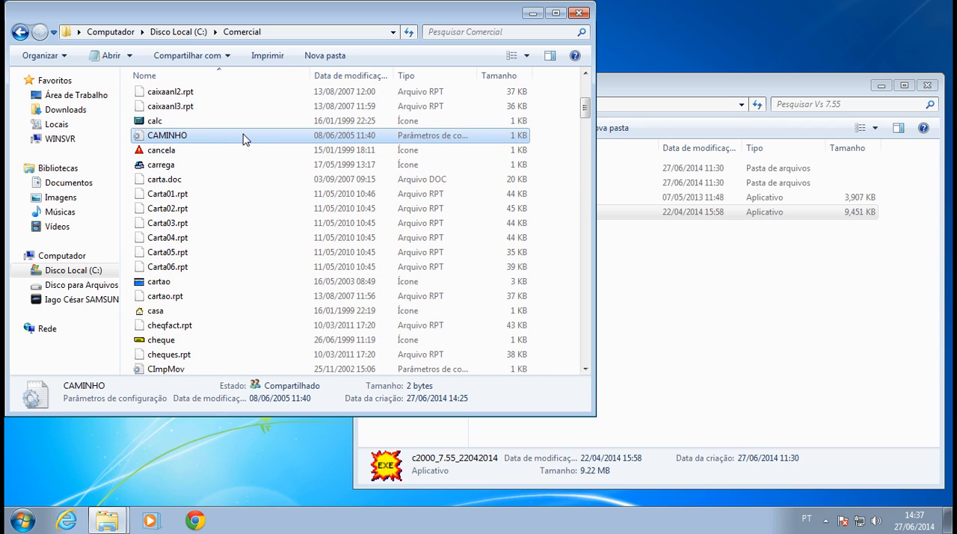
{"action": "double_click", "coordinate": [164, 137]}
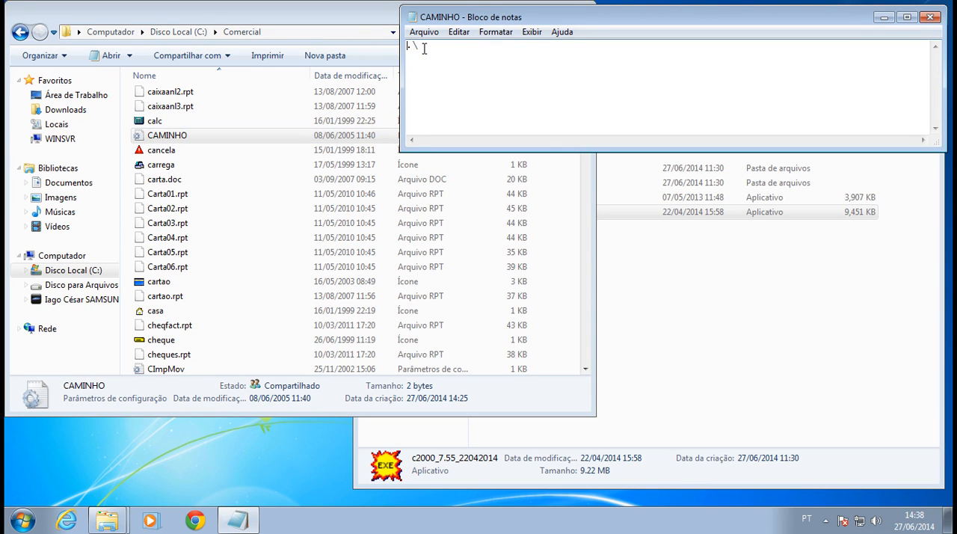
{"action": "left_click_drag", "start_coordinate": [499, 17], "coordinate": [494, 69]}
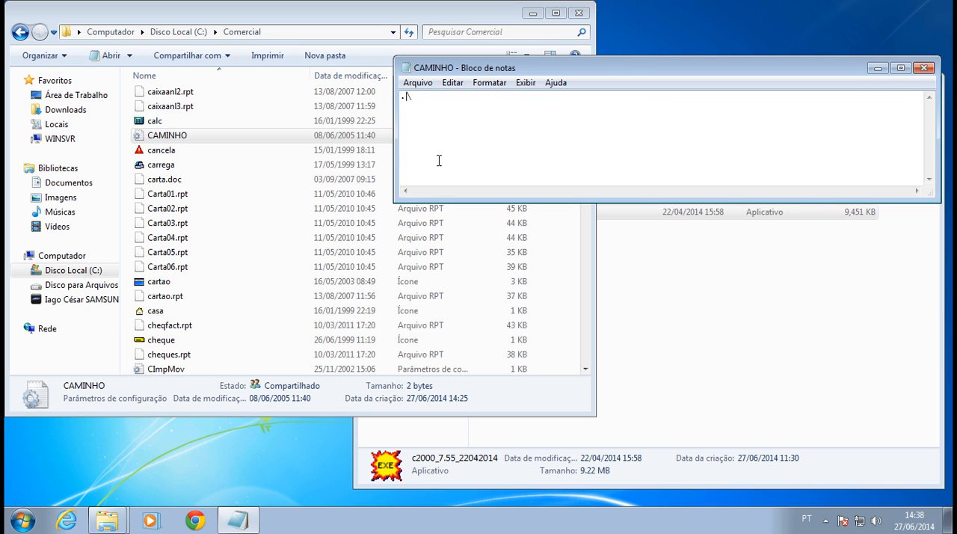
Examine the path entry on the first line of the CAMINHO file.
{"action": "left_click_drag", "start_coordinate": [419, 95], "coordinate": [405, 96]}
{"action": "left_click", "coordinate": [218, 140]}
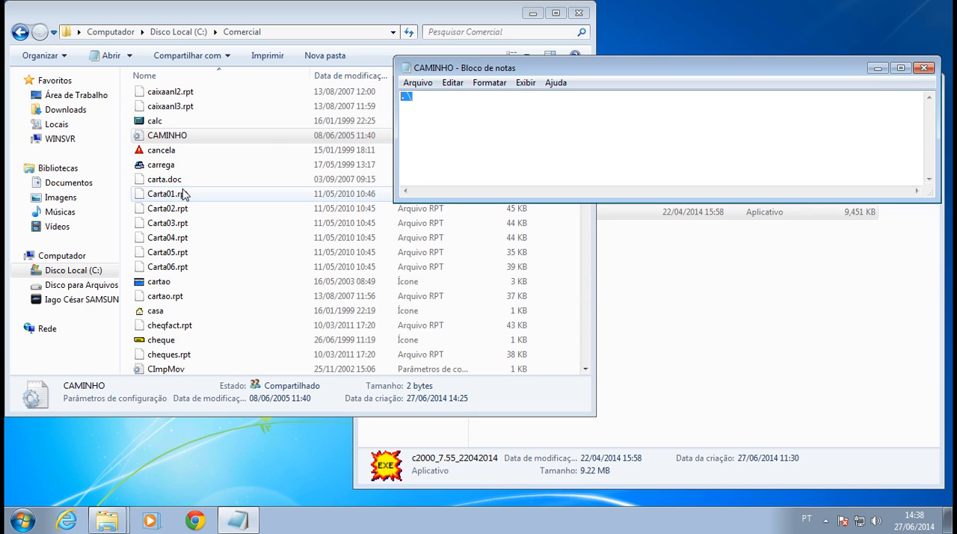
{"action": "left_click", "coordinate": [406, 94]}
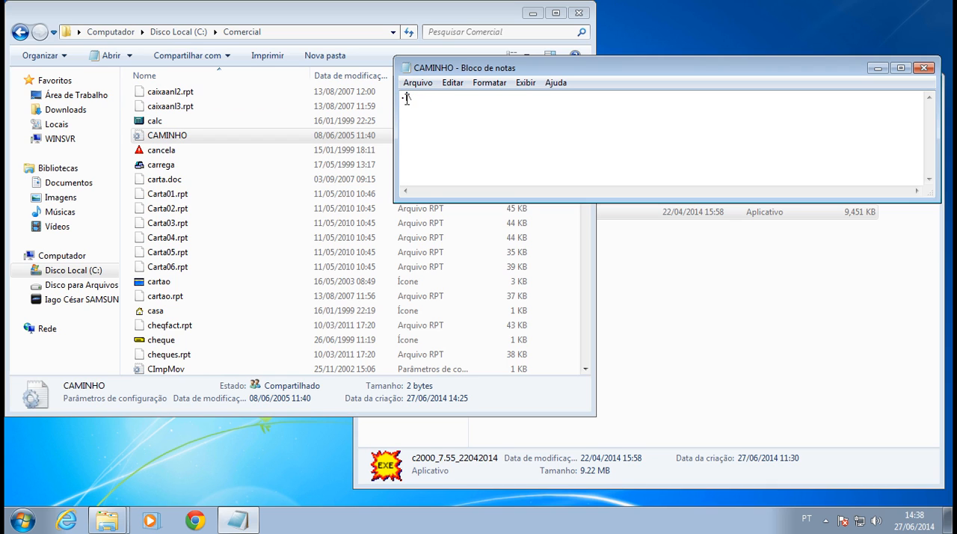
Browse to the \\WINSVR server in the Vs 7.55 Explorer window and open its sortee_comercial share.
{"action": "left_click", "coordinate": [107, 520]}
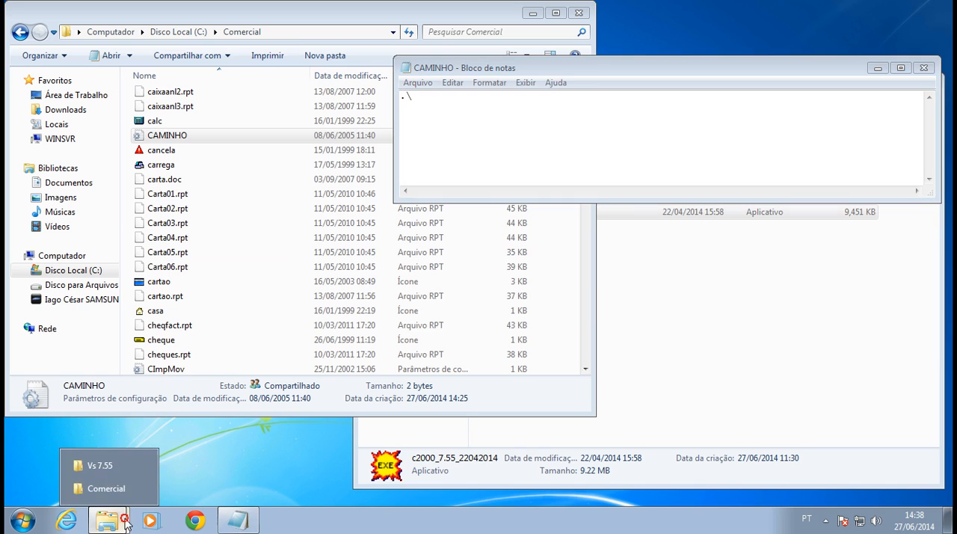
{"action": "left_click", "coordinate": [112, 493]}
{"action": "left_click", "coordinate": [668, 367]}
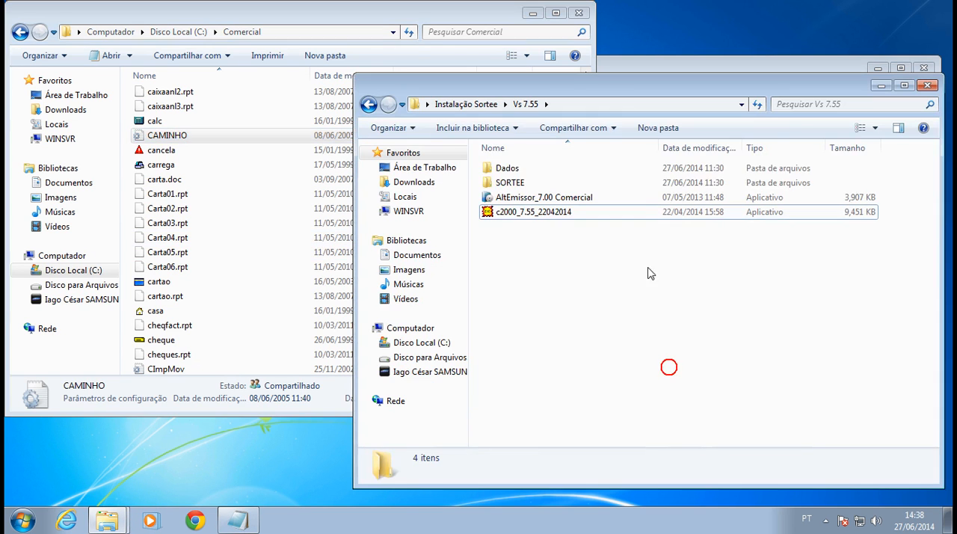
{"action": "left_click", "coordinate": [621, 104]}
{"action": "type", "text": "\\\\"}
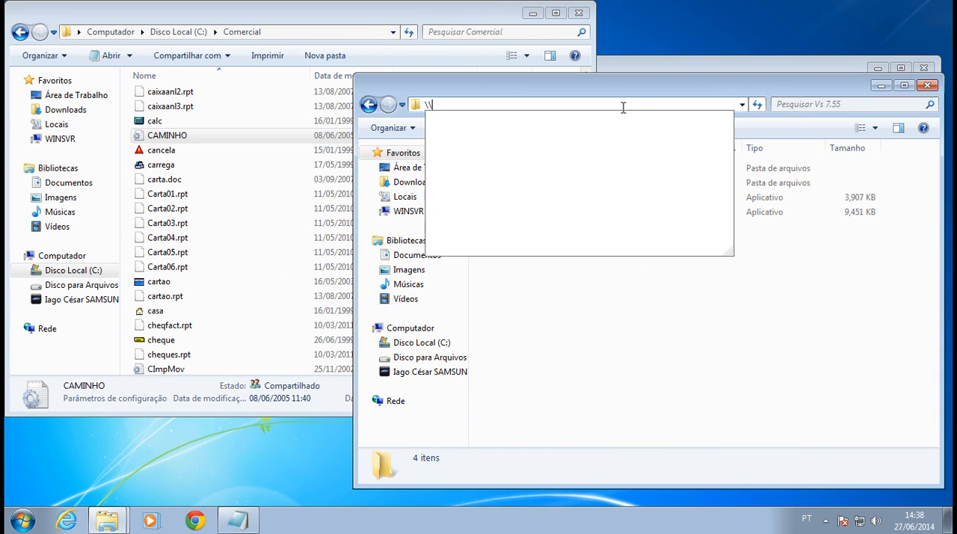
{"action": "type", "text": "WINSVR"}
{"action": "key", "text": "Return"}
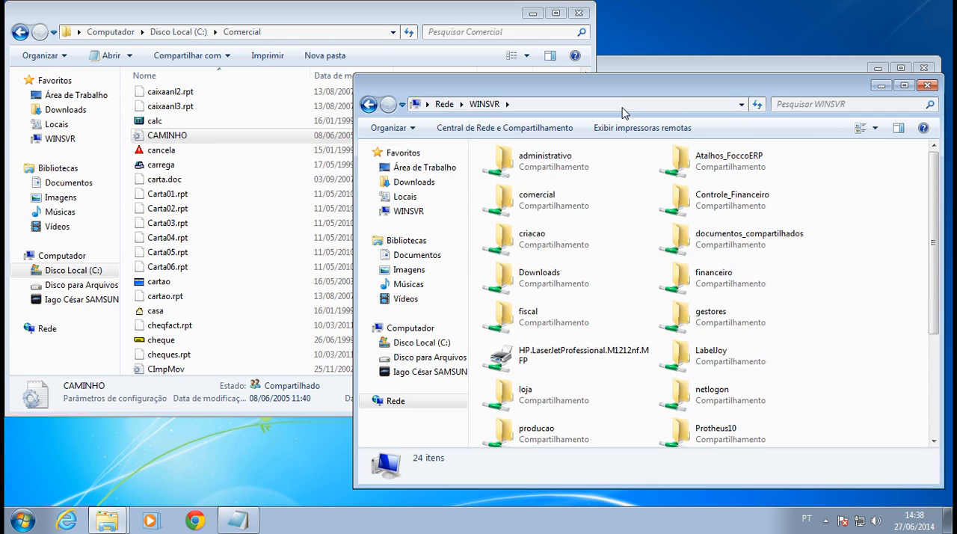
{"action": "scroll", "coordinate": [934, 290], "scroll_direction": "down", "scroll_amount": 3}
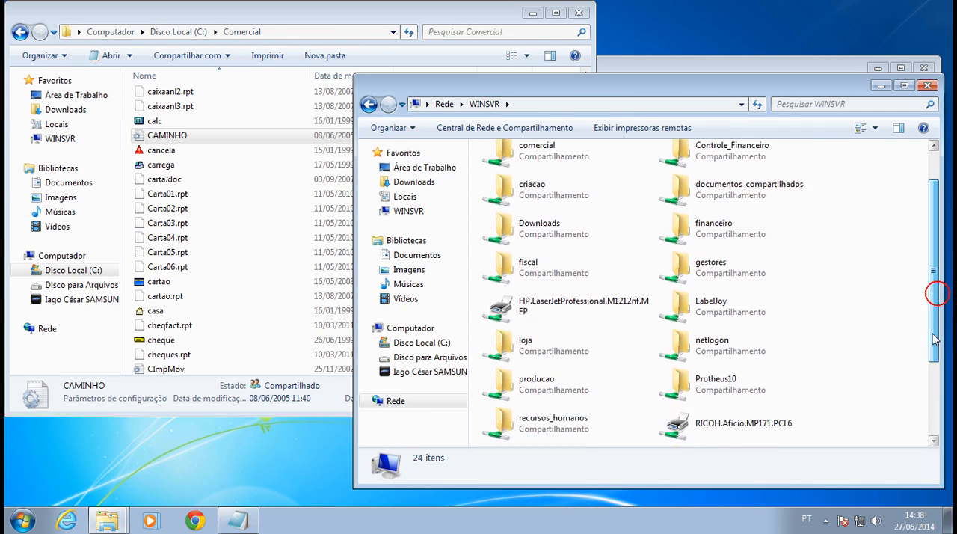
{"action": "double_click", "coordinate": [682, 350]}
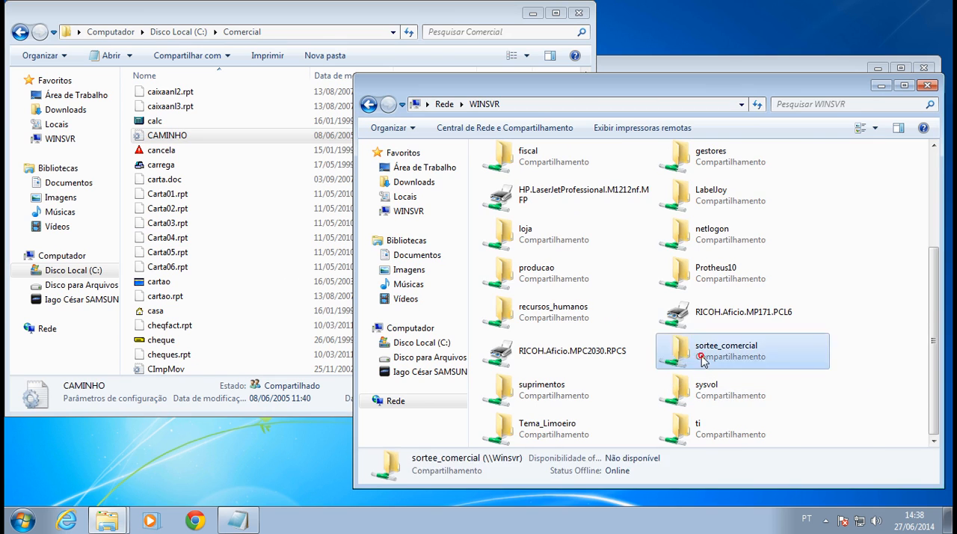
Copy the share's address into the CAMINHO file so its path reads \\Winsvr\sortee_comercial\, then save and close the file.
{"action": "left_click", "coordinate": [636, 104]}
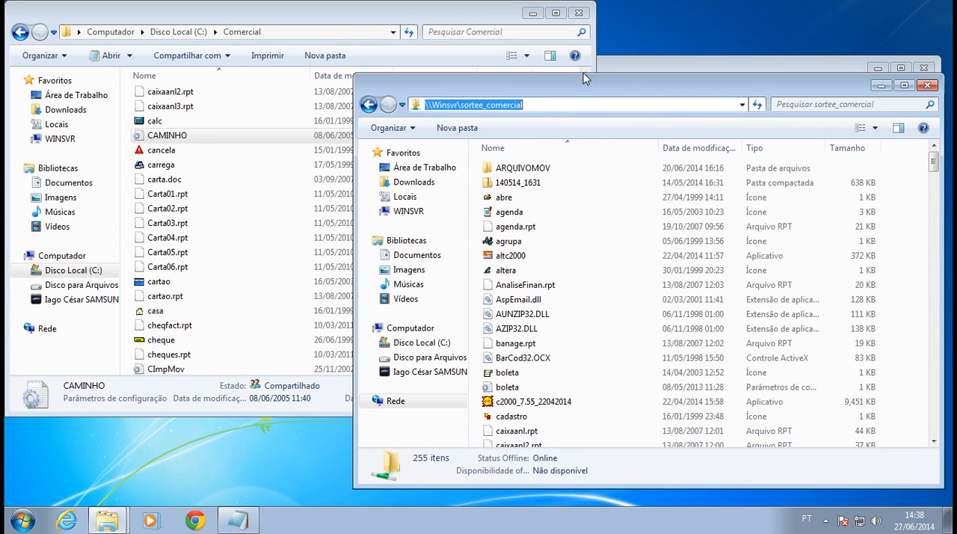
{"action": "left_click", "coordinate": [254, 521]}
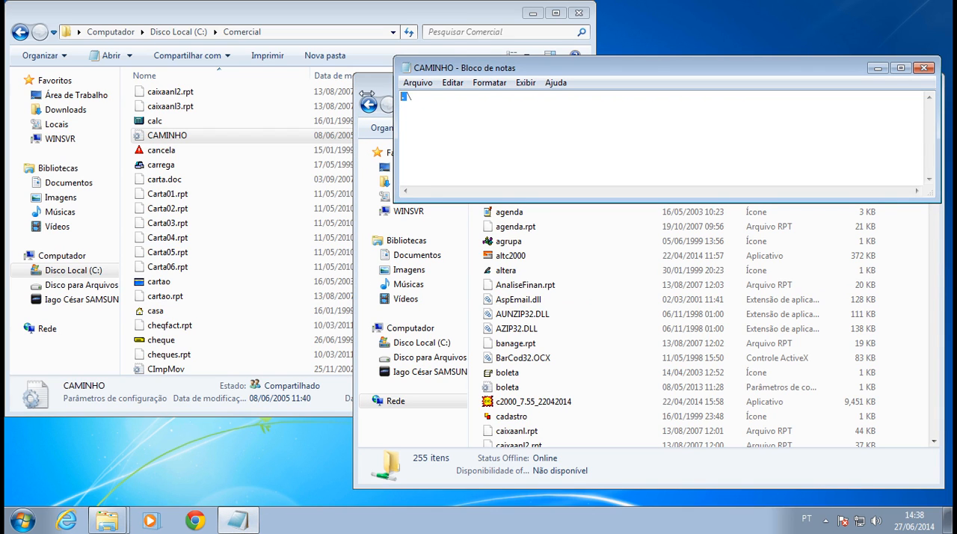
{"action": "type", "text": "\\\\winsvr\\sortee_comercial\\"}
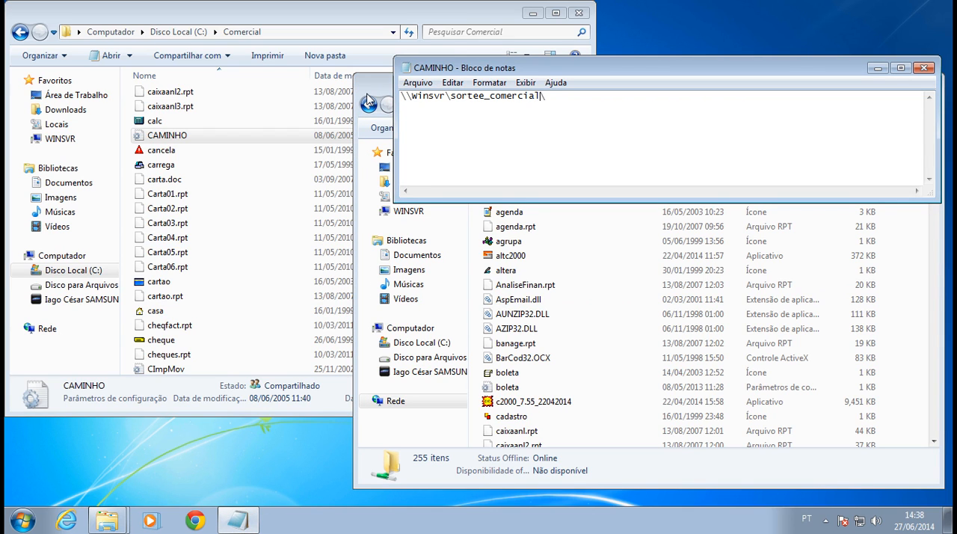
{"action": "left_click", "coordinate": [417, 82]}
{"action": "left_click", "coordinate": [437, 129]}
{"action": "left_click", "coordinate": [923, 69]}
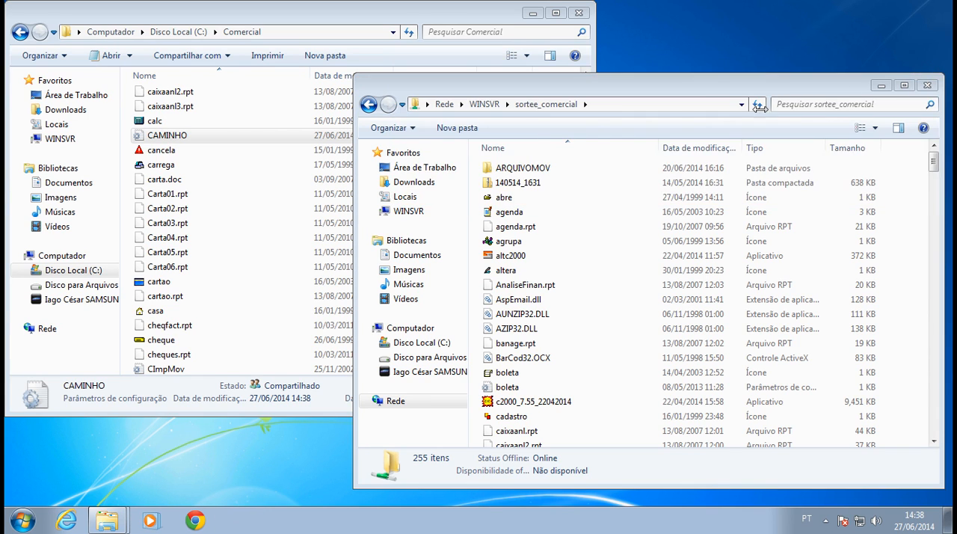
Run the c2000_7.55_22042014 updater from the Vs 7.55 folder of Instalação Sortee through to completion.
{"action": "left_click", "coordinate": [484, 104]}
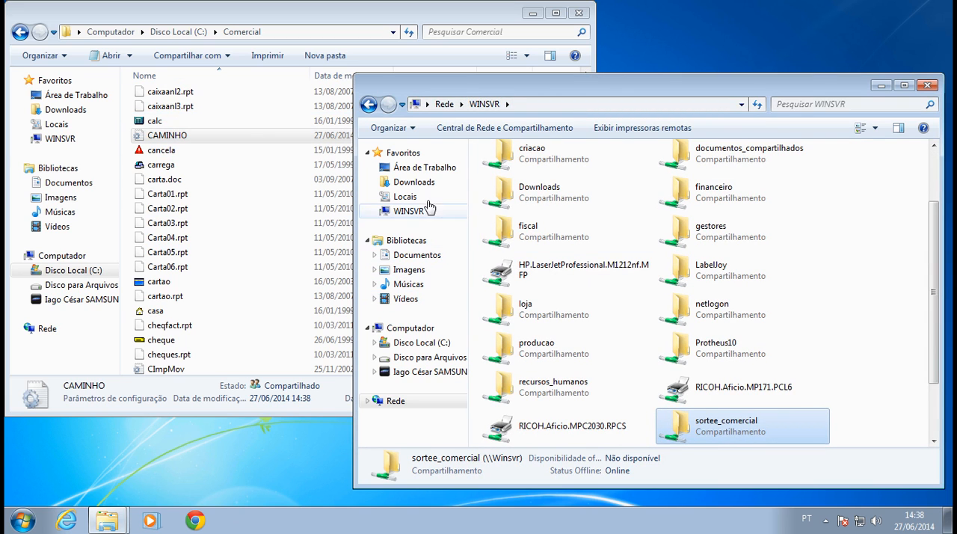
{"action": "left_click", "coordinate": [431, 169]}
{"action": "left_click", "coordinate": [700, 162]}
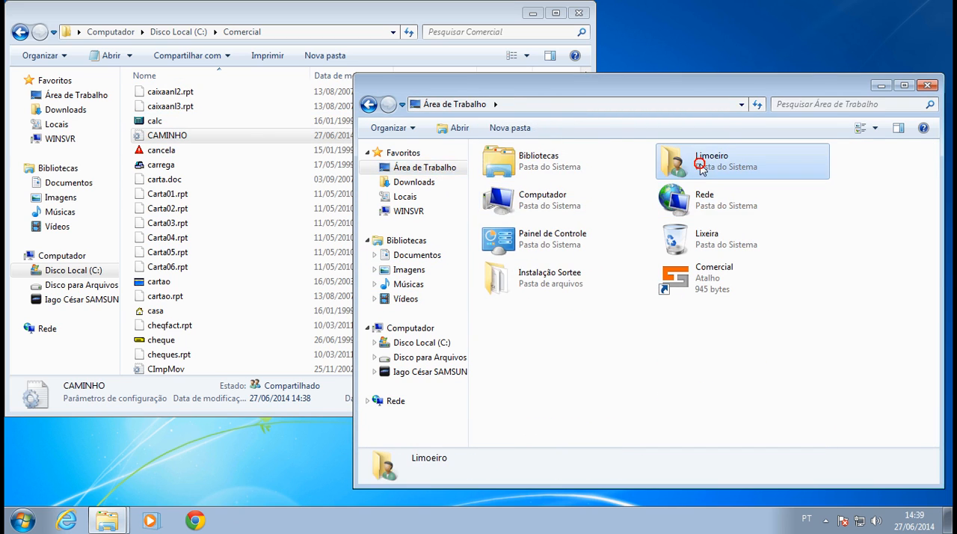
{"action": "double_click", "coordinate": [571, 278]}
{"action": "double_click", "coordinate": [513, 198]}
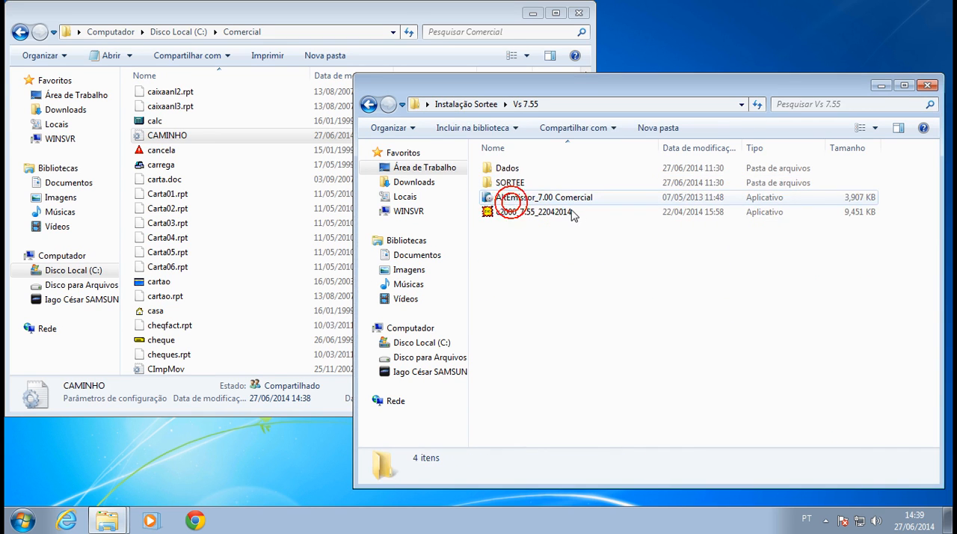
{"action": "double_click", "coordinate": [541, 217]}
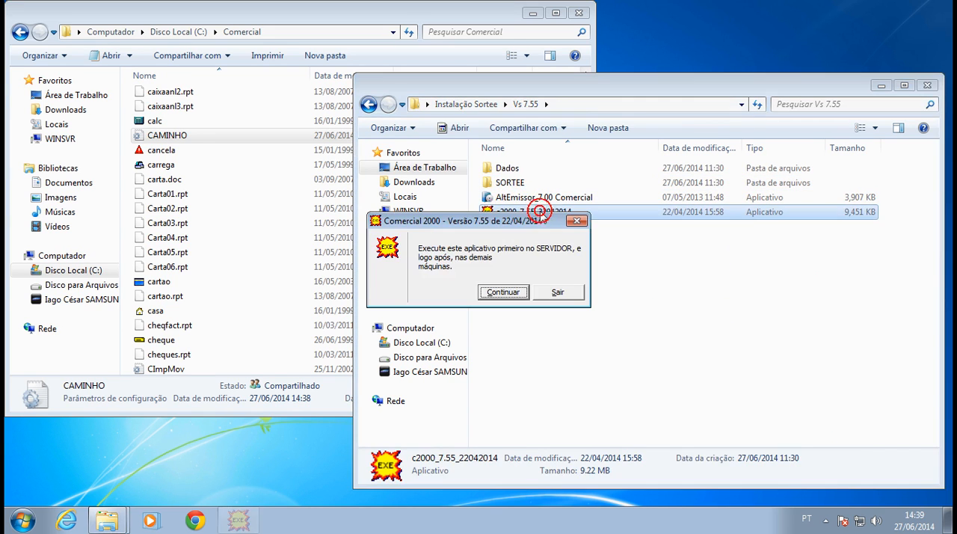
{"action": "left_click", "coordinate": [515, 291]}
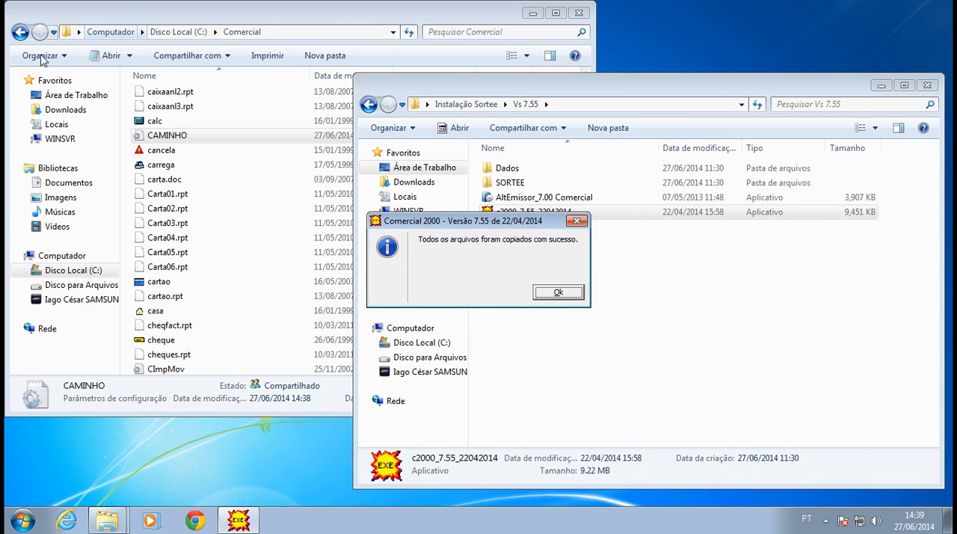
{"action": "left_click", "coordinate": [558, 292]}
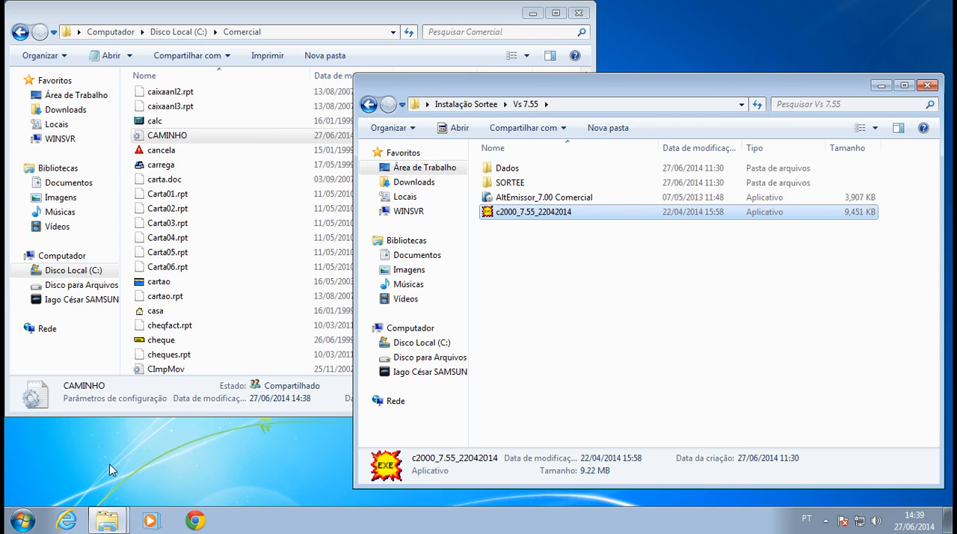
Close the Vs 7.55 and Comercial Explorer windows to return to the desktop.
{"action": "left_click", "coordinate": [927, 85]}
{"action": "left_click_drag", "start_coordinate": [521, 21], "coordinate": [802, 74]}
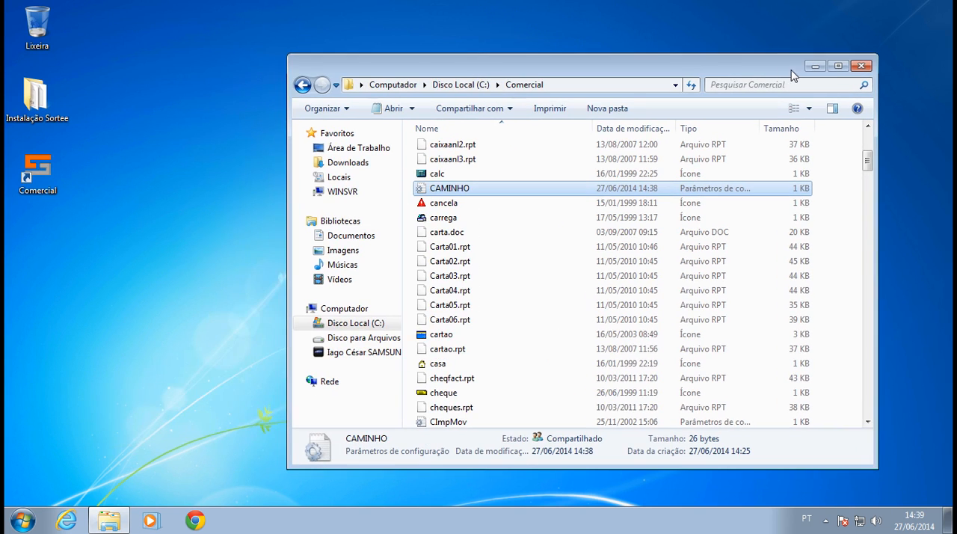
{"action": "left_click", "coordinate": [862, 65]}
Launch Comercial from the desktop and sign in as ADM, entering the account password.
{"action": "double_click", "coordinate": [26, 173]}
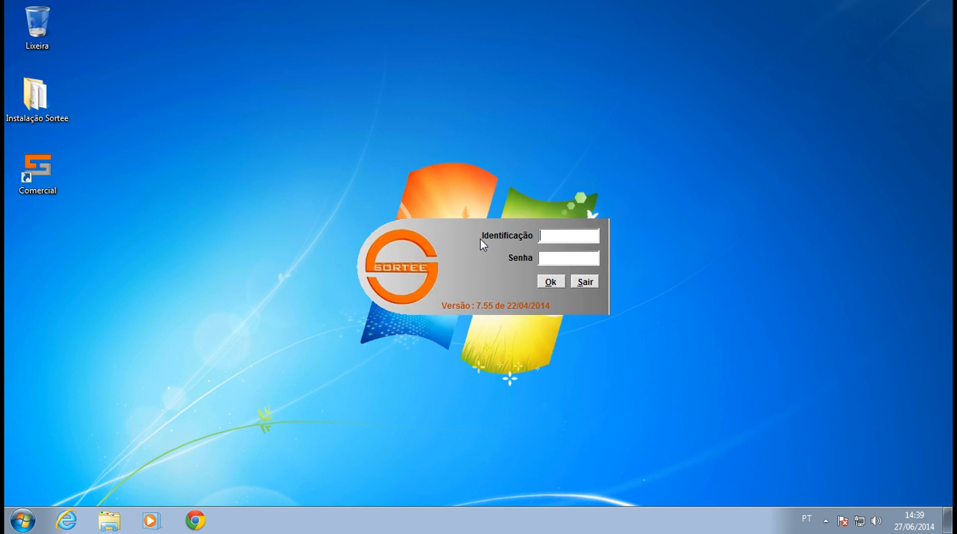
{"action": "type", "text": "ADM"}
{"action": "key", "text": "Tab"}
{"action": "type", "text": "1"}
{"action": "key", "text": "Return"}
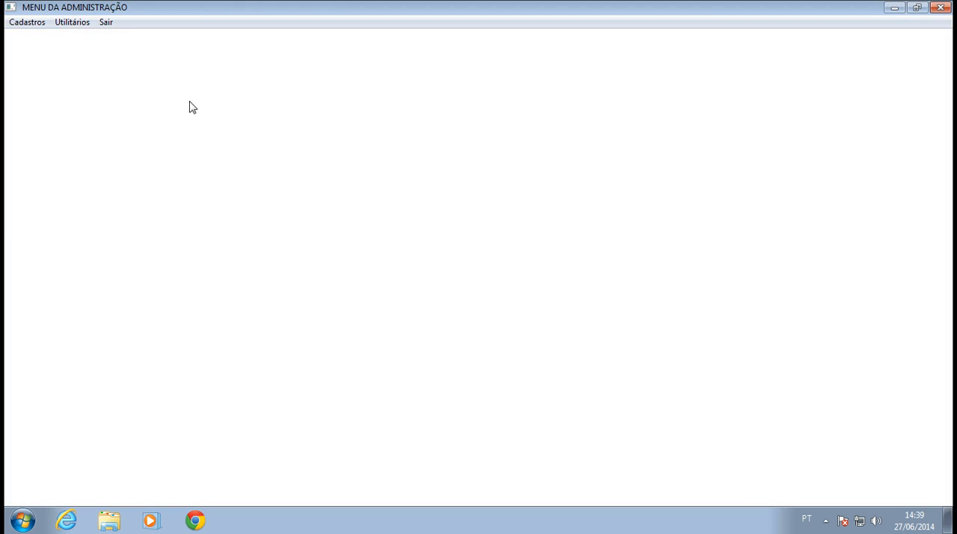
Review the registered user records in the user maintenance form, then close it and leave the administration menu.
{"action": "left_click", "coordinate": [39, 23]}
{"action": "left_click", "coordinate": [46, 54]}
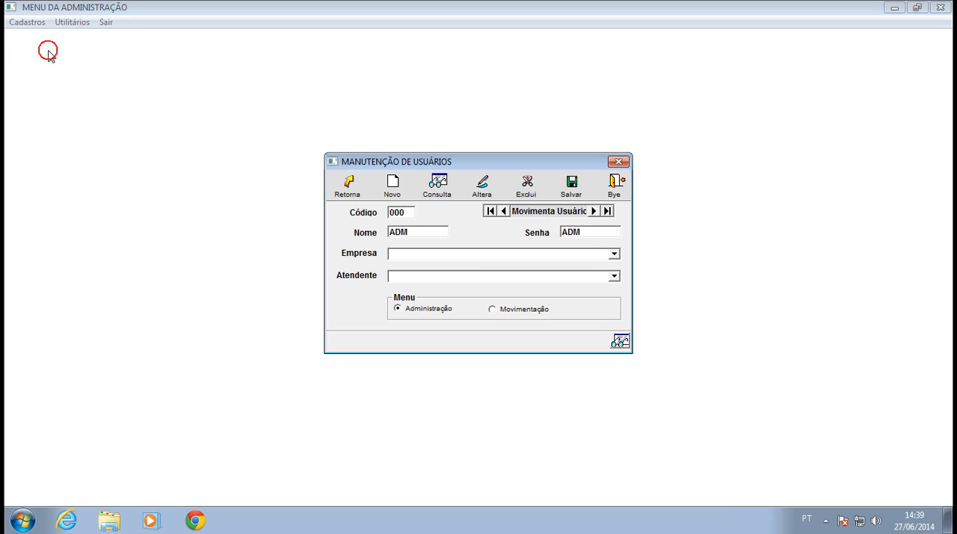
{"action": "left_click", "coordinate": [595, 211]}
{"action": "left_click", "coordinate": [594, 211]}
{"action": "left_click", "coordinate": [595, 211]}
{"action": "left_click", "coordinate": [594, 211]}
{"action": "left_click", "coordinate": [596, 213]}
{"action": "left_click", "coordinate": [597, 213]}
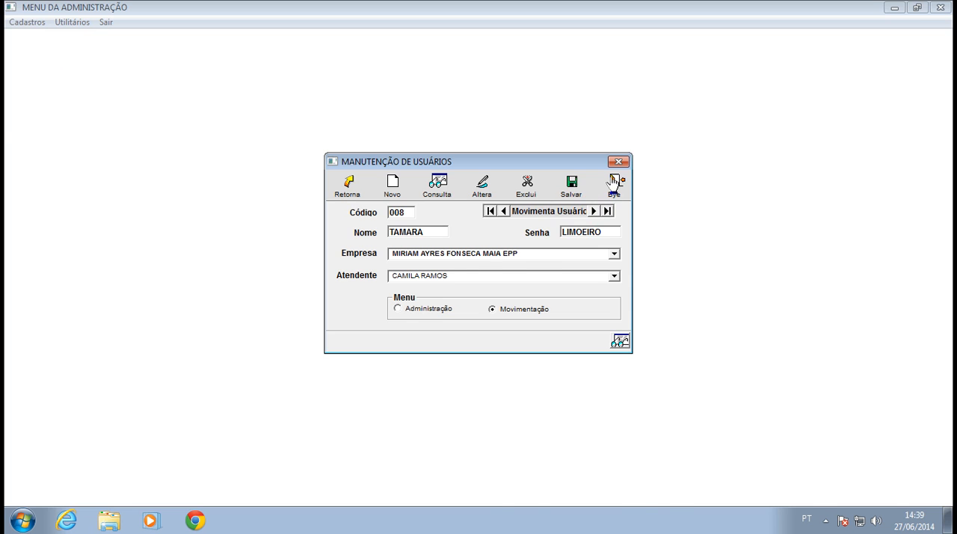
{"action": "left_click", "coordinate": [613, 184]}
{"action": "left_click", "coordinate": [175, 194]}
Relaunch Comercial, sign in as SORTEE with the account password, and dismiss the backup reminder.
{"action": "double_click", "coordinate": [39, 166]}
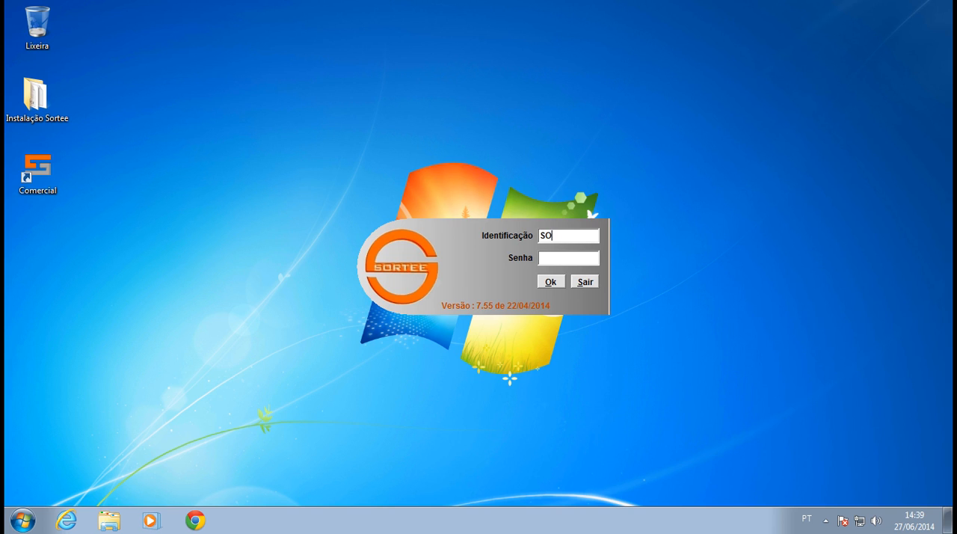
{"action": "type", "text": "**"}
{"action": "key", "text": "Return"}
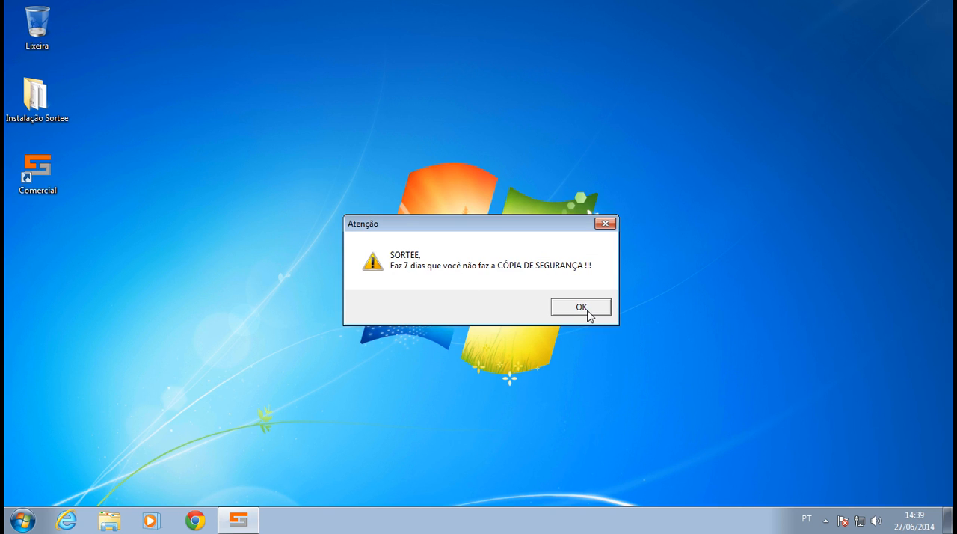
{"action": "left_click", "coordinate": [582, 308]}
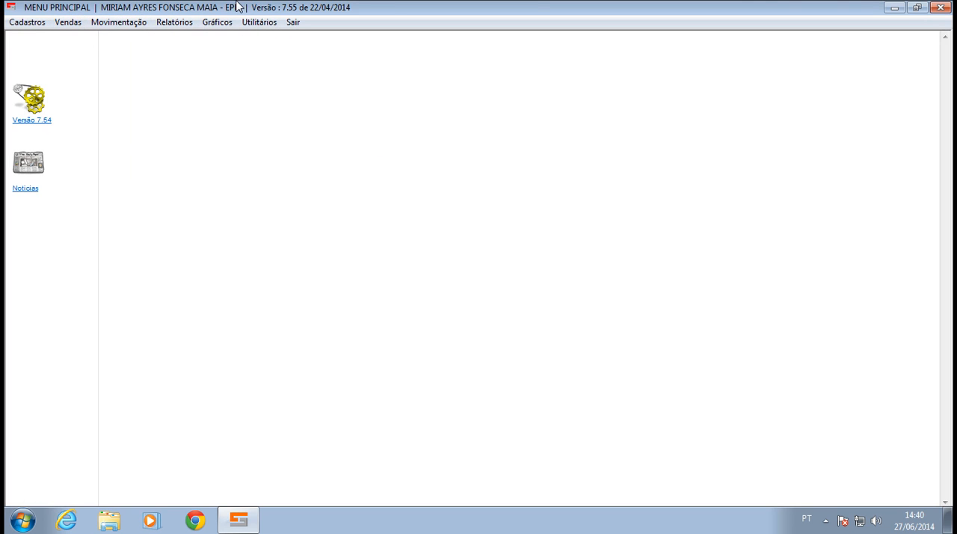
Restore the main menu window to a smaller floating size, reposition it on the desktop, and exit the program.
{"action": "double_click", "coordinate": [321, 7]}
{"action": "left_click_drag", "start_coordinate": [293, 82], "coordinate": [347, 110]}
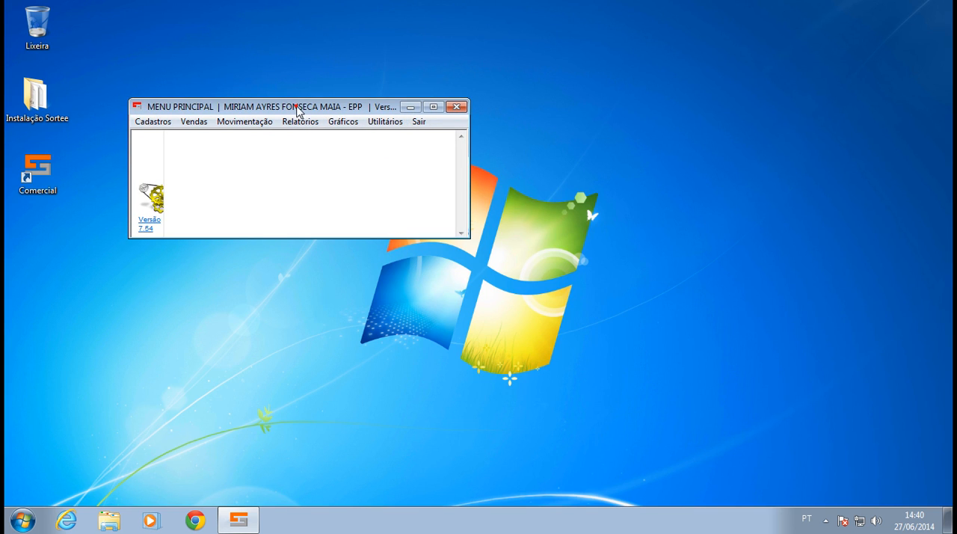
{"action": "left_click_drag", "start_coordinate": [298, 106], "coordinate": [552, 89]}
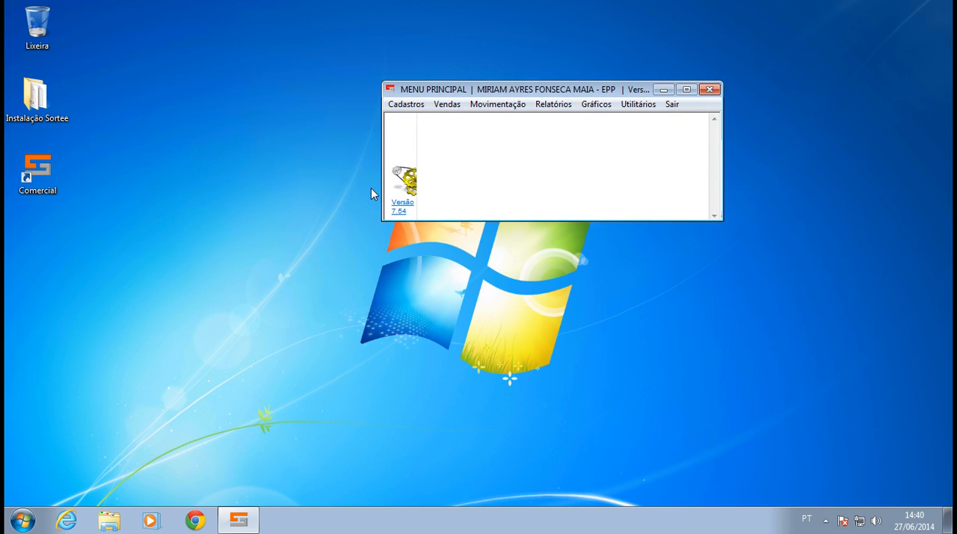
{"action": "left_click", "coordinate": [672, 105]}
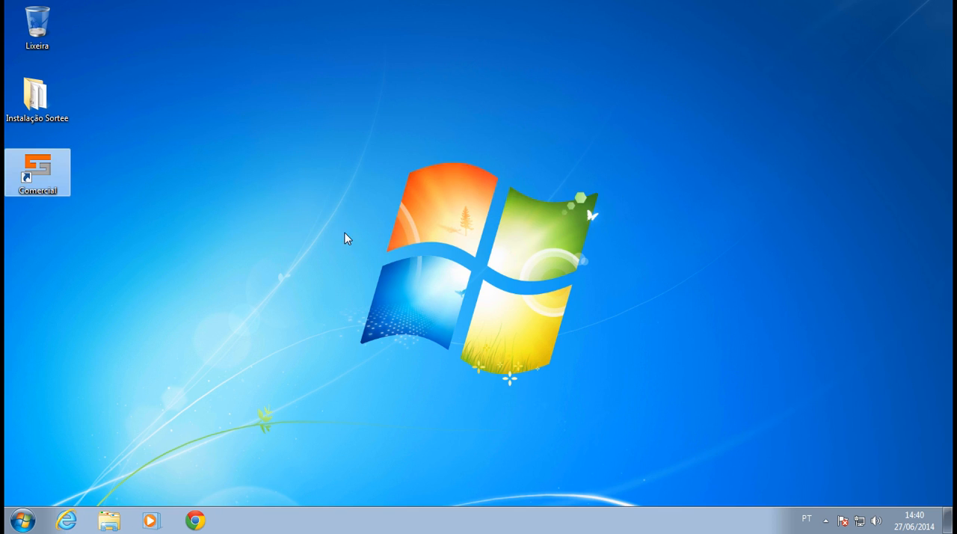
Open the CAMINHO file from the C:\Comercial folder in Notepad.
{"action": "left_click", "coordinate": [43, 109]}
{"action": "left_click", "coordinate": [62, 175]}
{"action": "left_click", "coordinate": [111, 519]}
{"action": "left_click", "coordinate": [355, 322]}
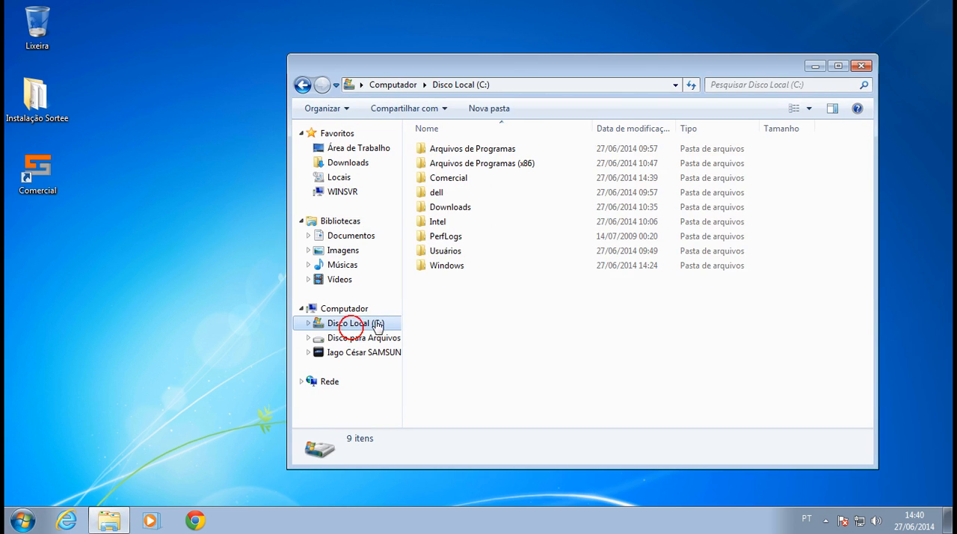
{"action": "double_click", "coordinate": [465, 180]}
{"action": "left_click", "coordinate": [465, 207]}
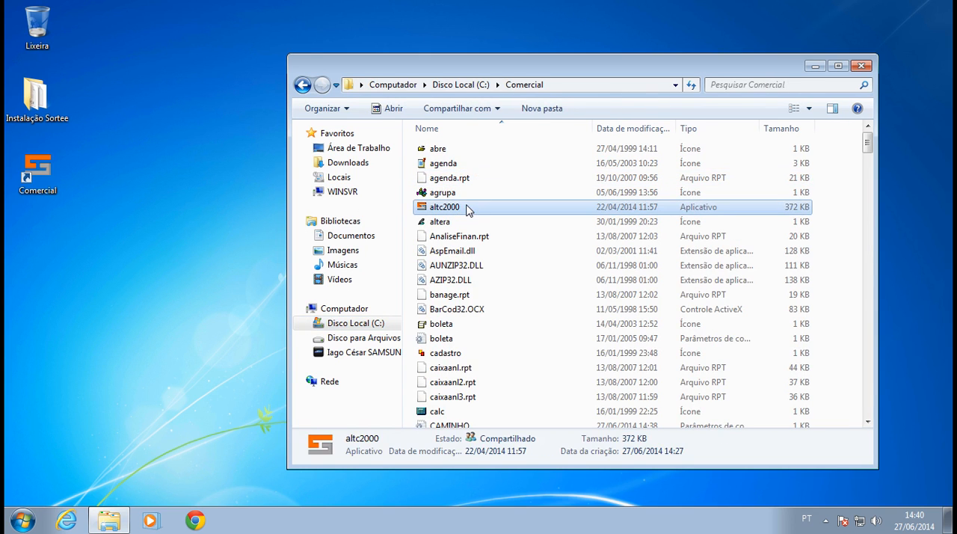
{"action": "type", "text": "cam"}
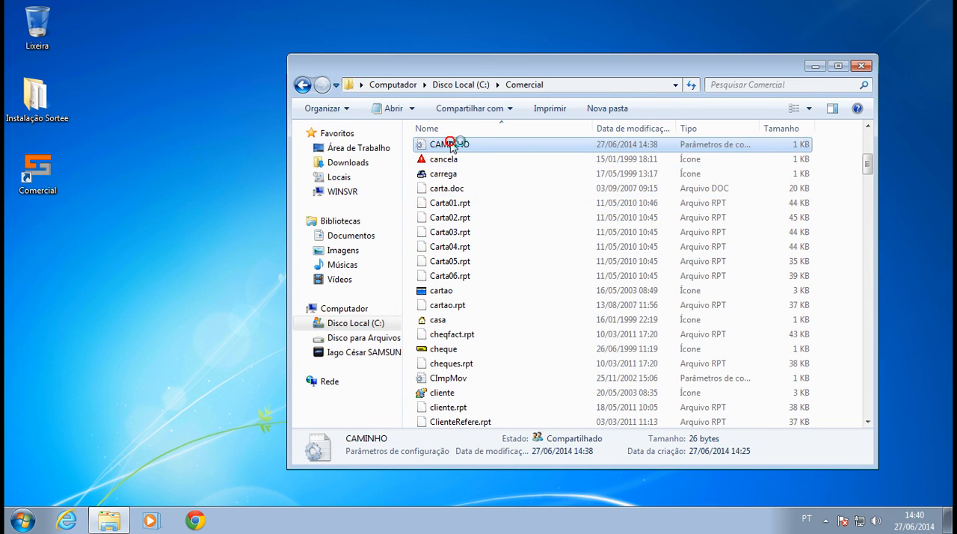
{"action": "double_click", "coordinate": [449, 145]}
Examine the network path in the CAMINHO file, then close the file and the Comercial folder window.
{"action": "left_click_drag", "start_coordinate": [562, 101], "coordinate": [402, 95]}
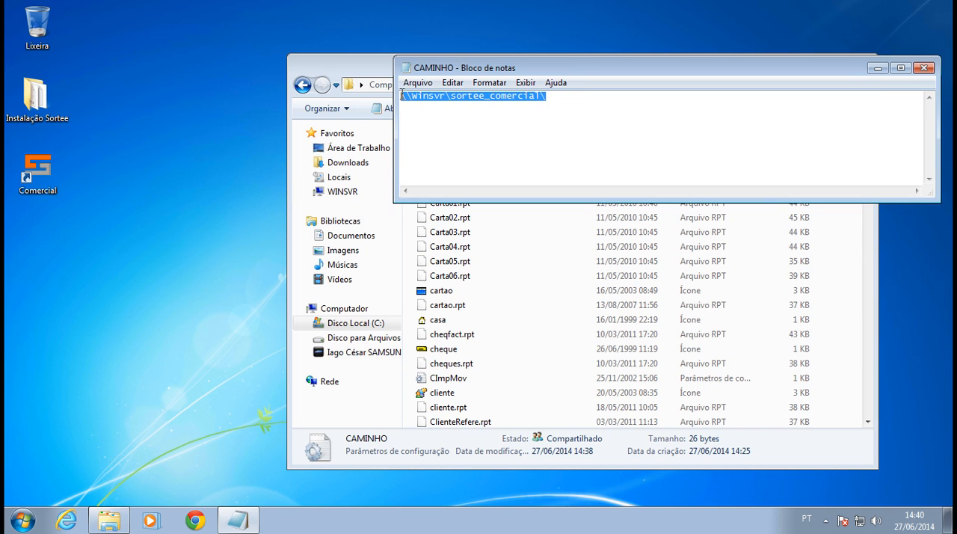
{"action": "left_click_drag", "start_coordinate": [553, 100], "coordinate": [396, 85]}
{"action": "left_click_drag", "start_coordinate": [569, 77], "coordinate": [318, 247]}
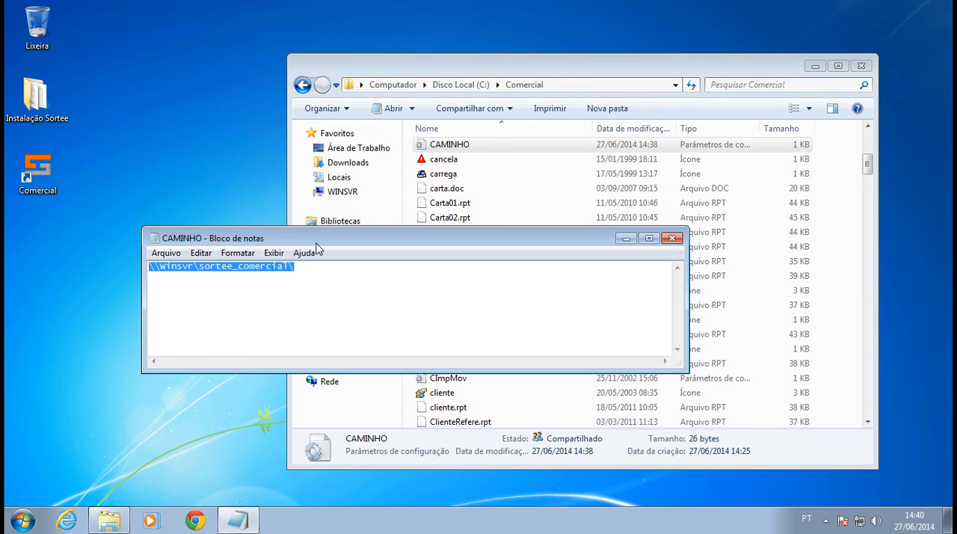
{"action": "left_click", "coordinate": [672, 238]}
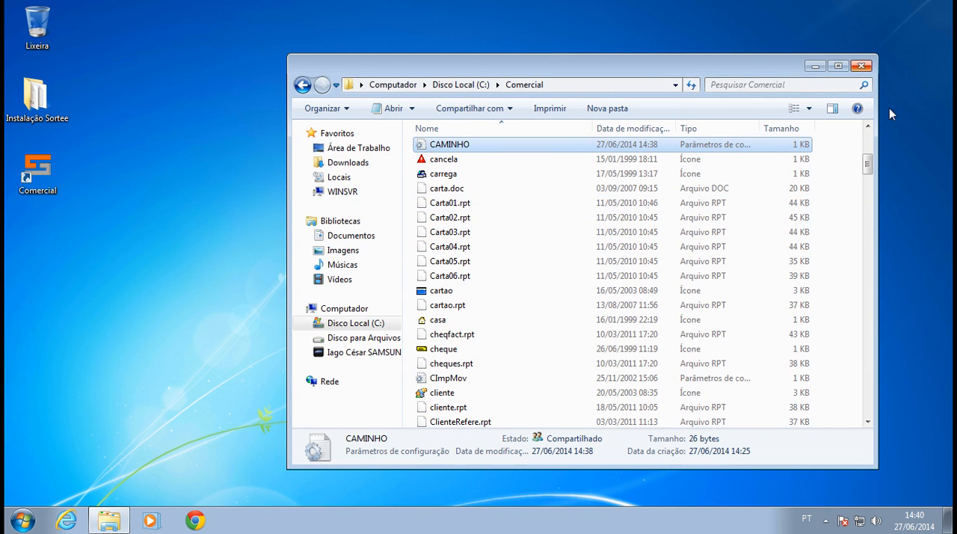
{"action": "left_click_drag", "start_coordinate": [865, 167], "coordinate": [858, 101]}
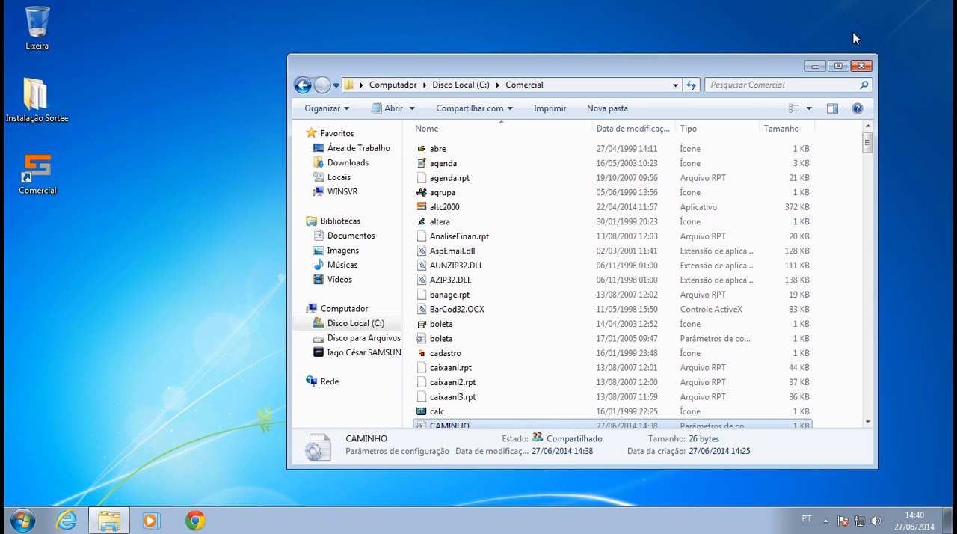
{"action": "left_click", "coordinate": [861, 65]}
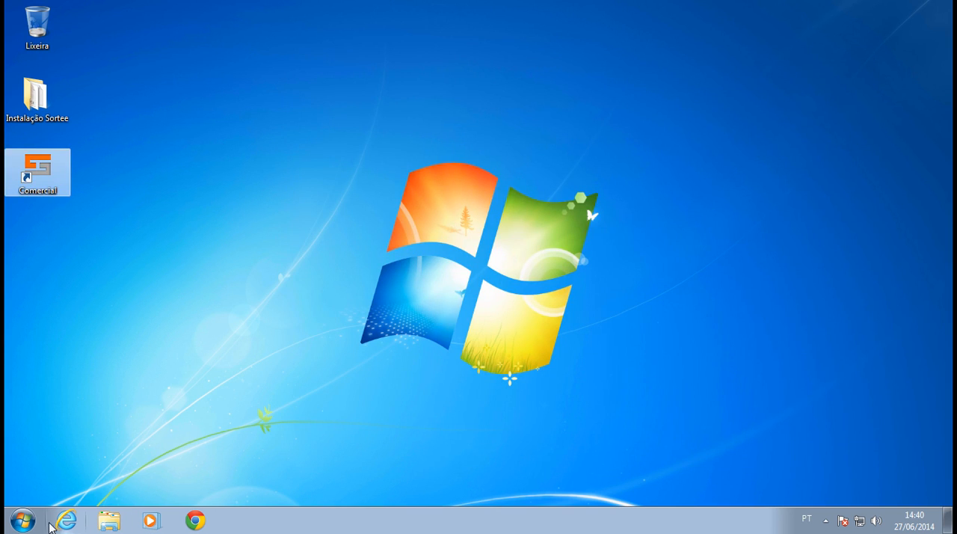
Open the Computador window and inspect the C:, D: and G: drives.
{"action": "left_click", "coordinate": [26, 520]}
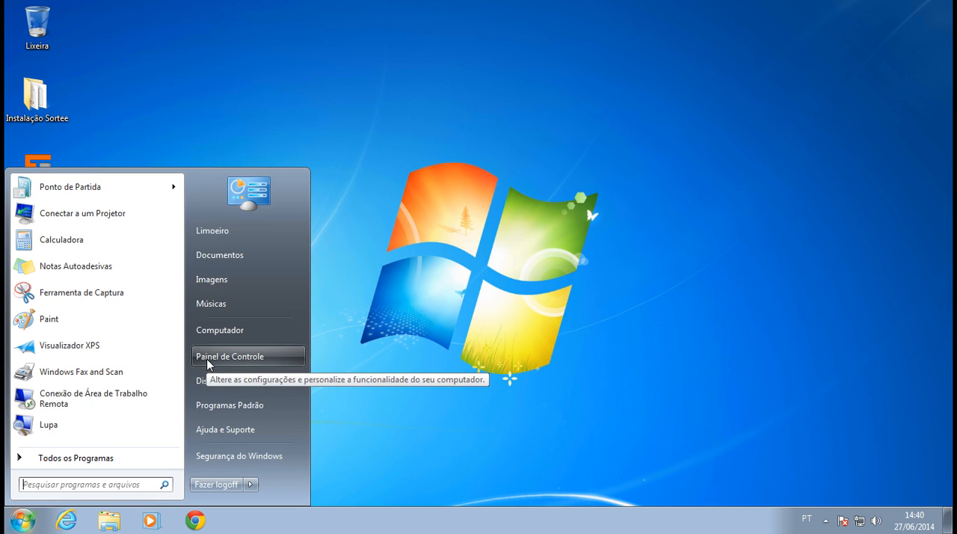
{"action": "left_click", "coordinate": [218, 334]}
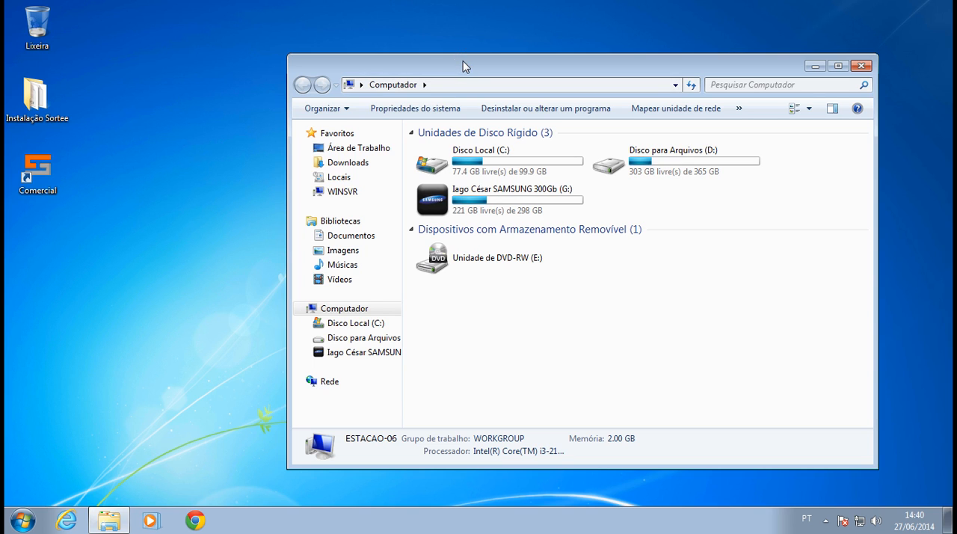
{"action": "left_click_drag", "start_coordinate": [458, 66], "coordinate": [475, 61]}
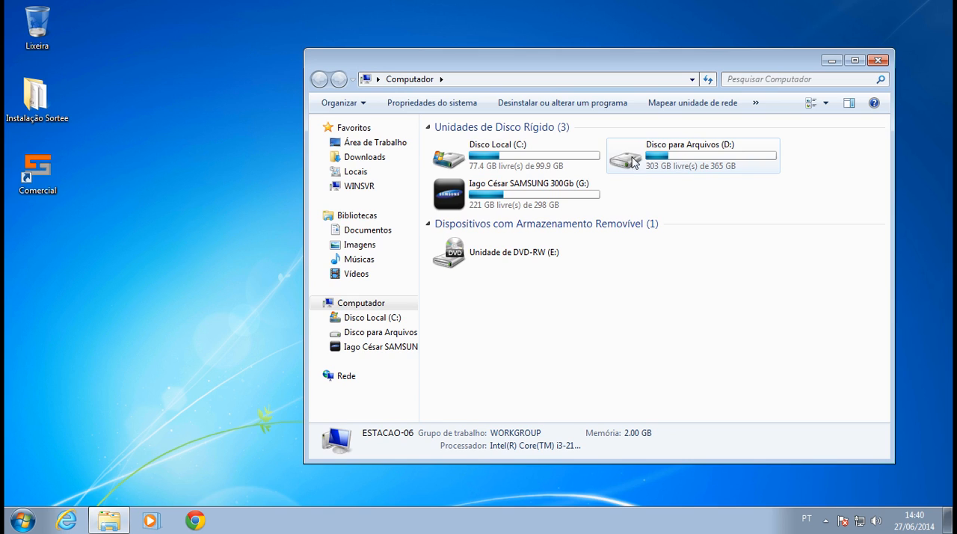
{"action": "left_click", "coordinate": [483, 170]}
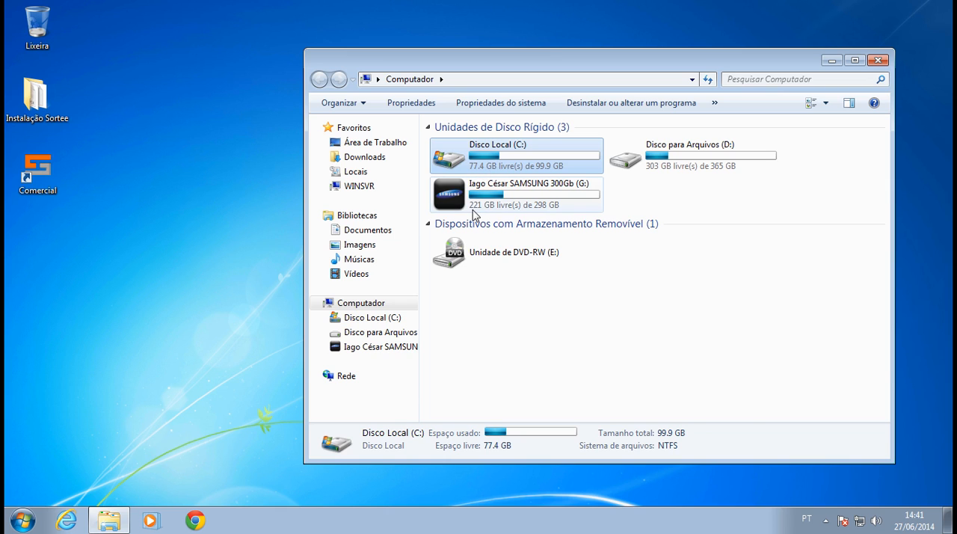
{"action": "left_click", "coordinate": [471, 198]}
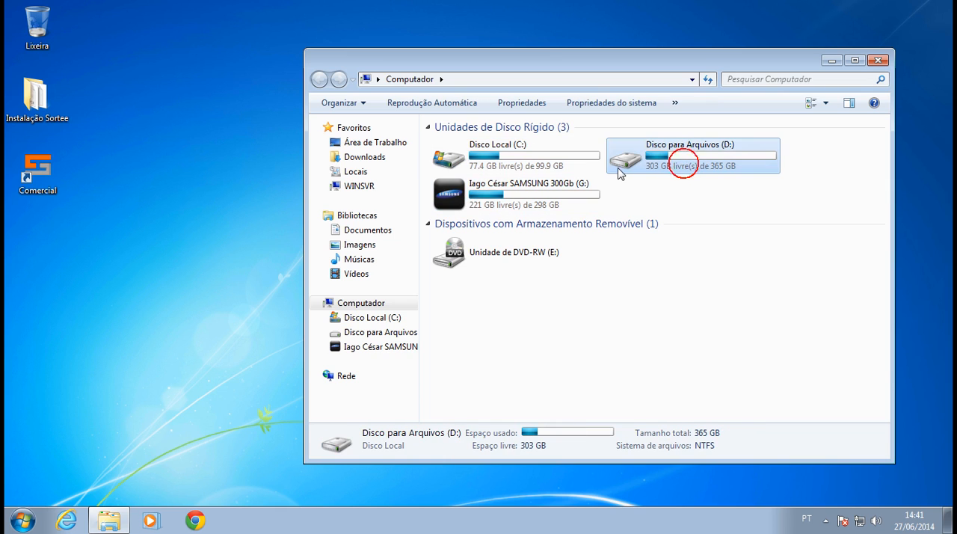
{"action": "left_click", "coordinate": [548, 162]}
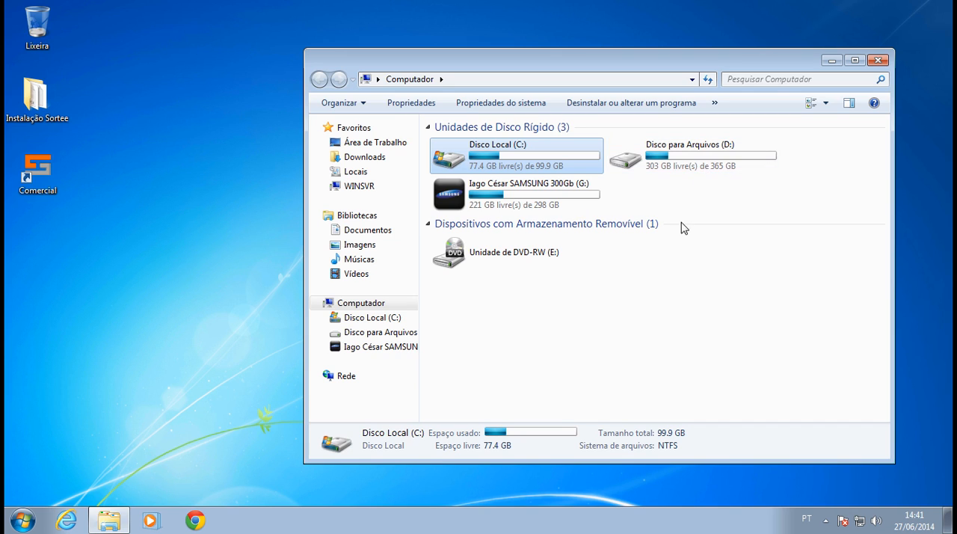
Open the network's advanced sharing settings and go to the password-protected sharing options for the current profile.
{"action": "left_click", "coordinate": [365, 378]}
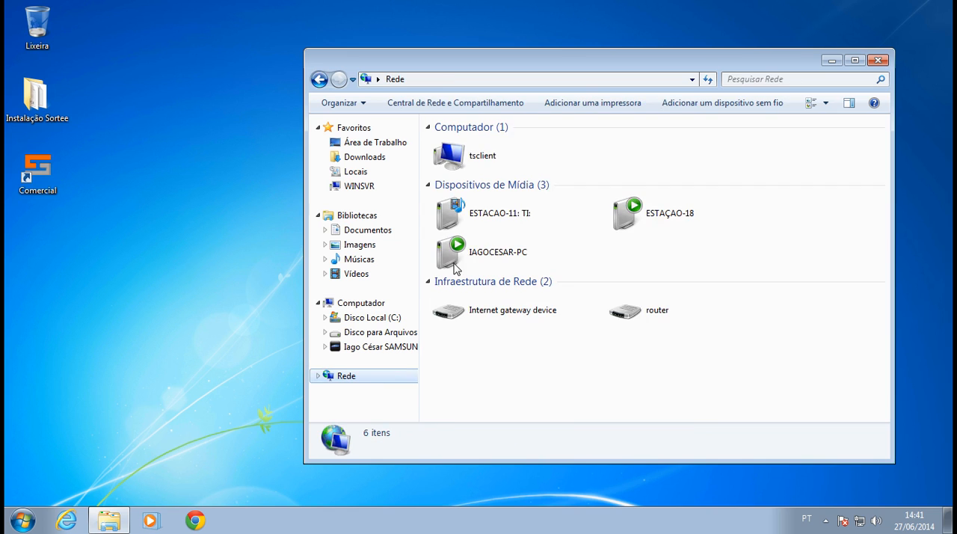
{"action": "left_click", "coordinate": [431, 112]}
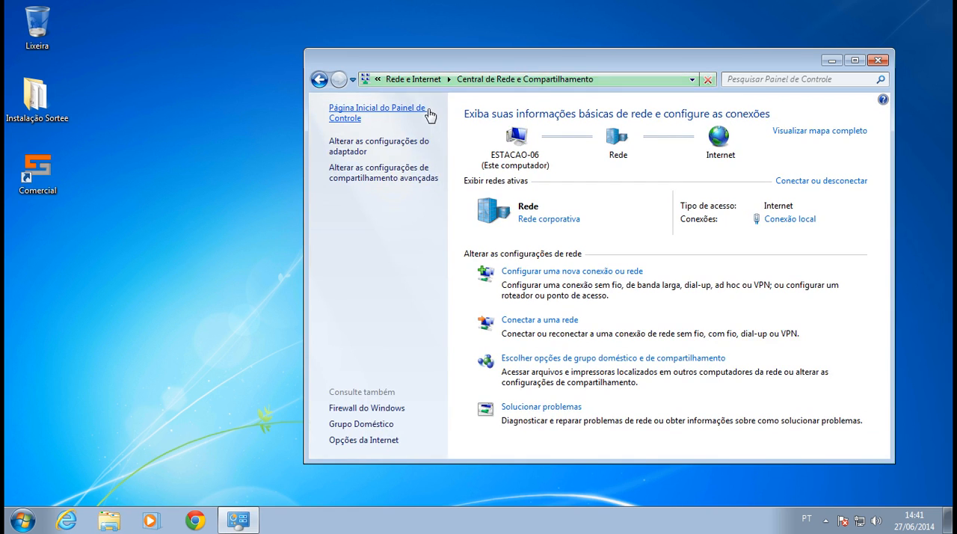
{"action": "left_click_drag", "start_coordinate": [447, 56], "coordinate": [416, 53]}
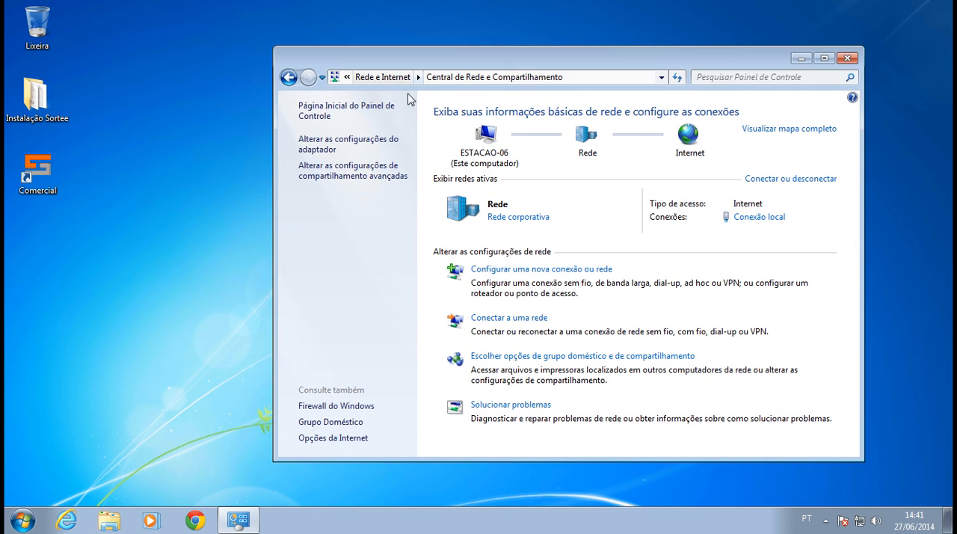
{"action": "left_click", "coordinate": [365, 176]}
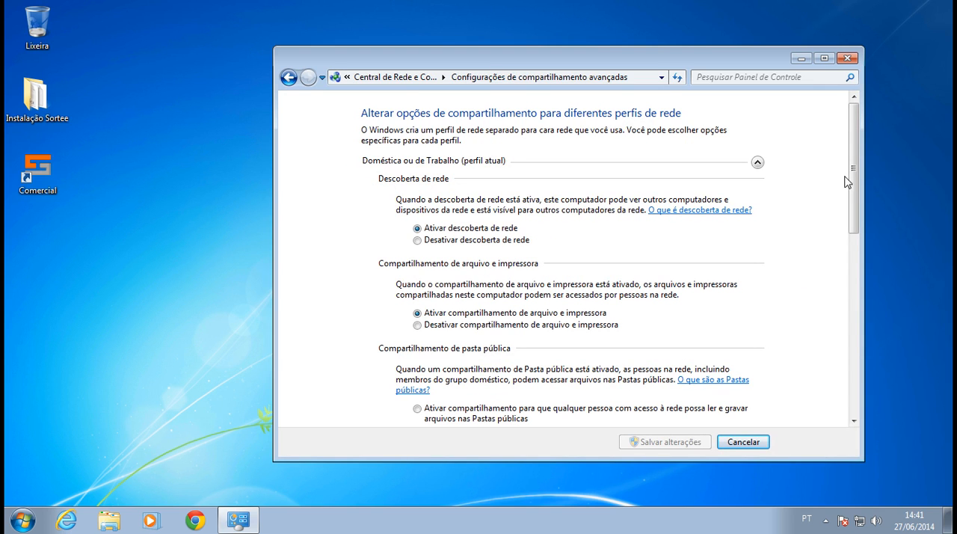
{"action": "left_click_drag", "start_coordinate": [853, 165], "coordinate": [814, 331]}
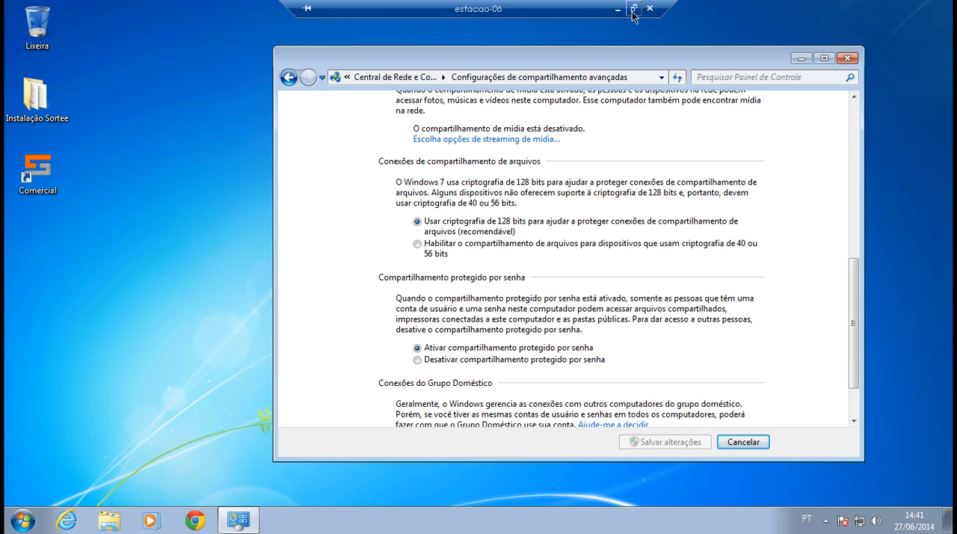
Switch to the local computer, try to open ESTACAO-06 from the network list, and cancel the credentials request.
{"action": "left_click", "coordinate": [614, 9]}
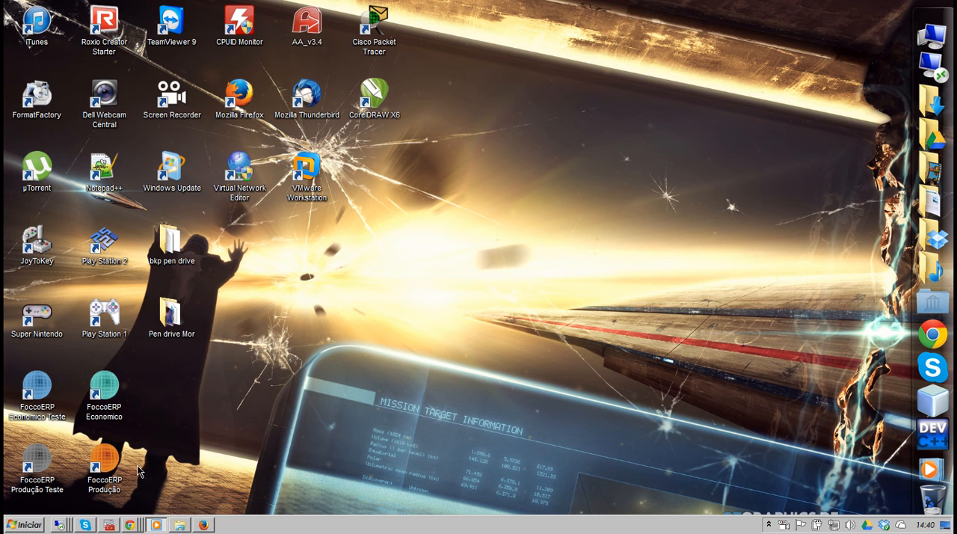
{"action": "left_click", "coordinate": [178, 525]}
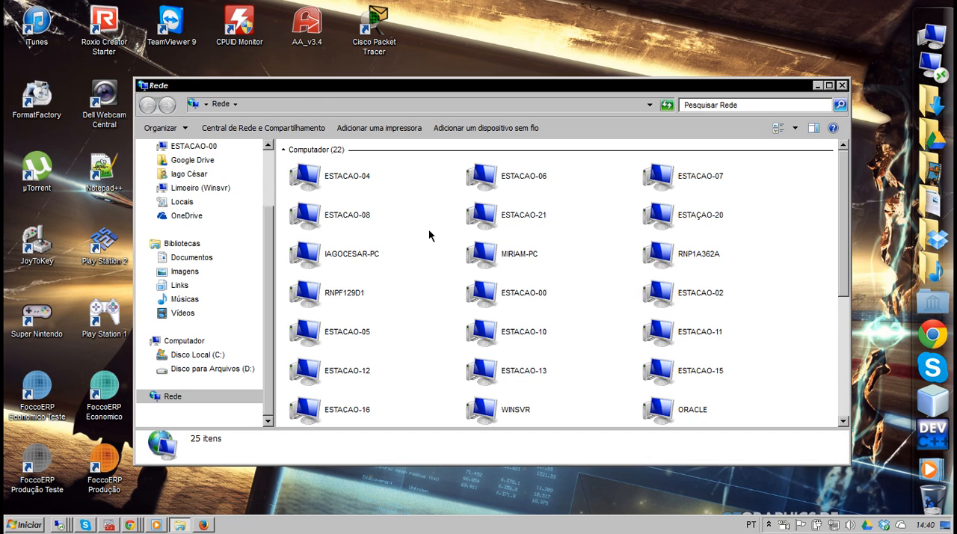
{"action": "double_click", "coordinate": [492, 187]}
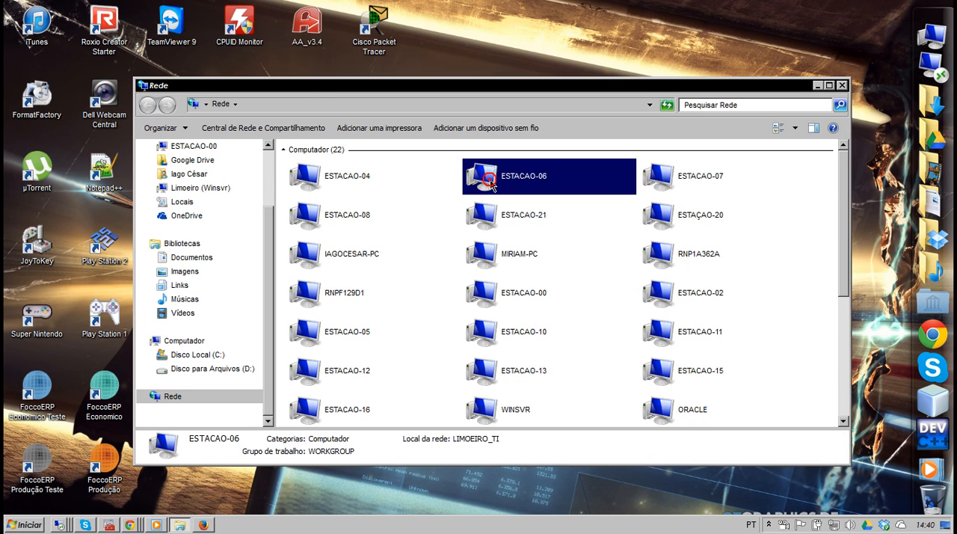
{"action": "left_click_drag", "start_coordinate": [470, 207], "coordinate": [514, 256]}
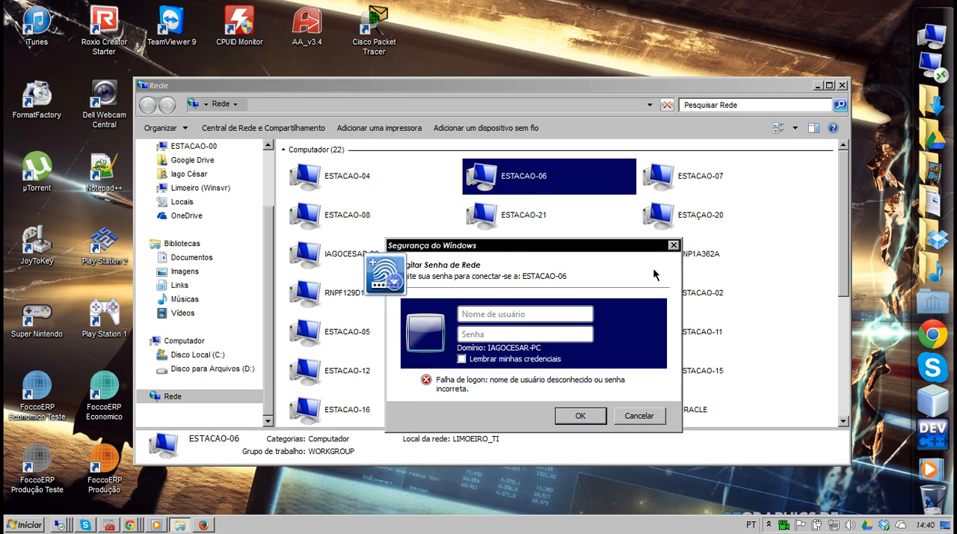
{"action": "left_click", "coordinate": [478, 314]}
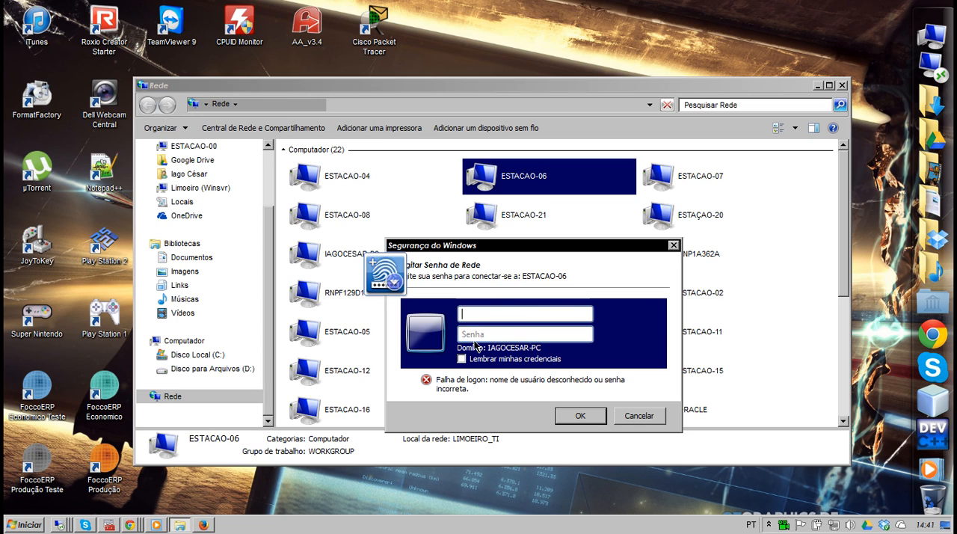
{"action": "left_click", "coordinate": [653, 416]}
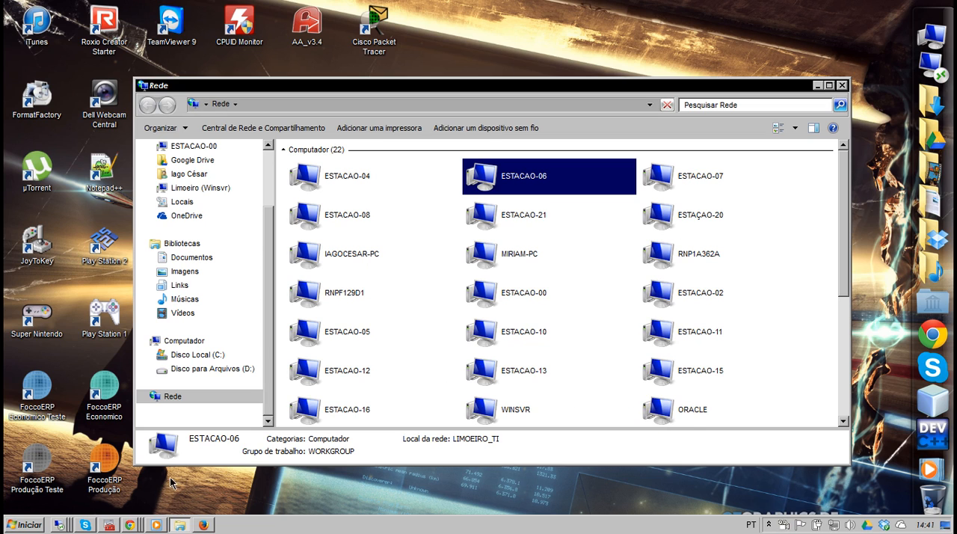
Return to the estacao-06 remote session, turn off password-protected sharing, save the changes, and close the settings window.
{"action": "left_click", "coordinate": [62, 524]}
{"action": "left_click", "coordinate": [83, 434]}
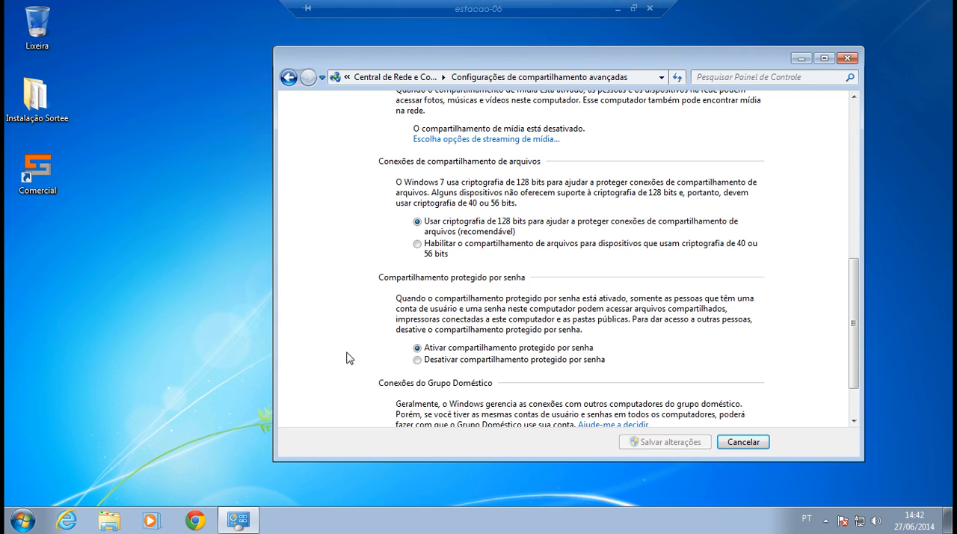
{"action": "left_click", "coordinate": [435, 360]}
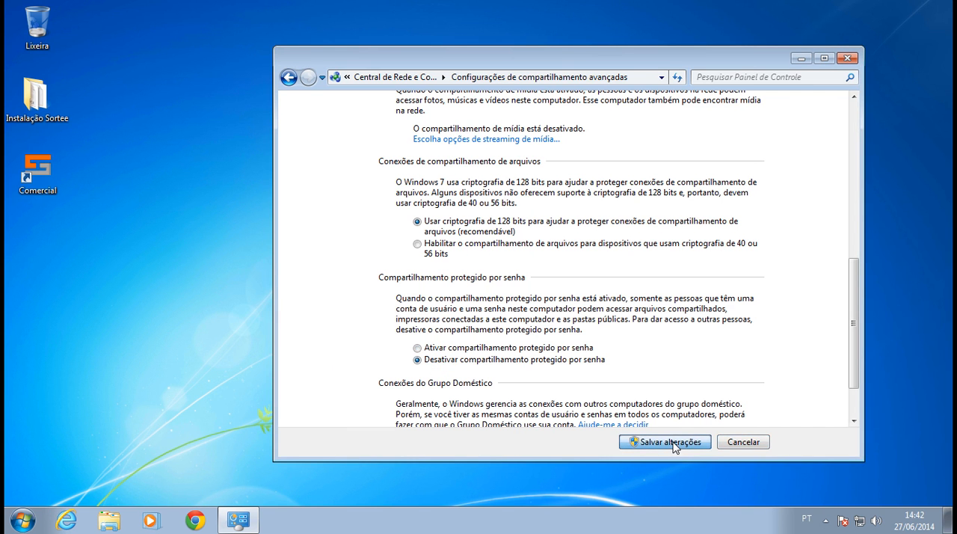
{"action": "left_click", "coordinate": [664, 441]}
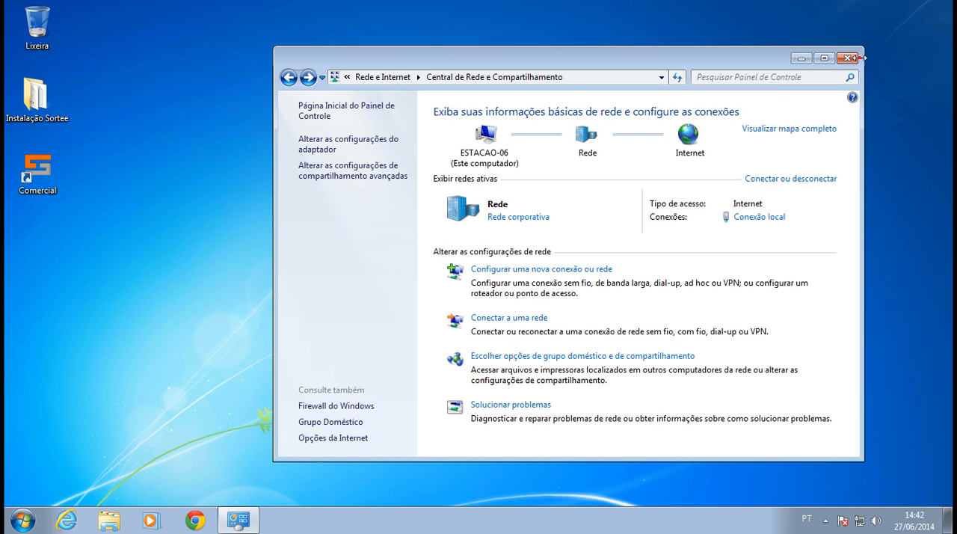
{"action": "left_click", "coordinate": [849, 57]}
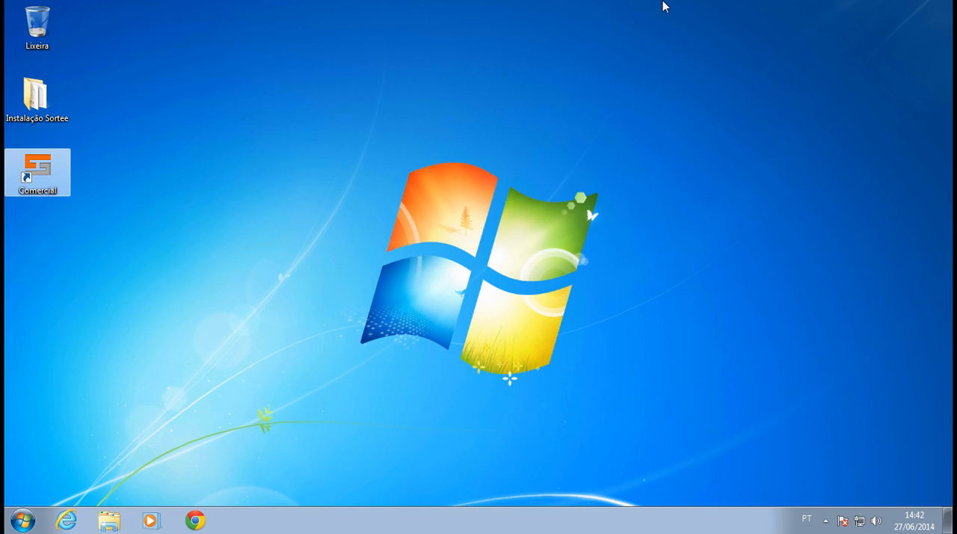
Switch to the local computer and open the Comercial_Sortee share on ESTACAO-06 through the network.
{"action": "left_click", "coordinate": [618, 8]}
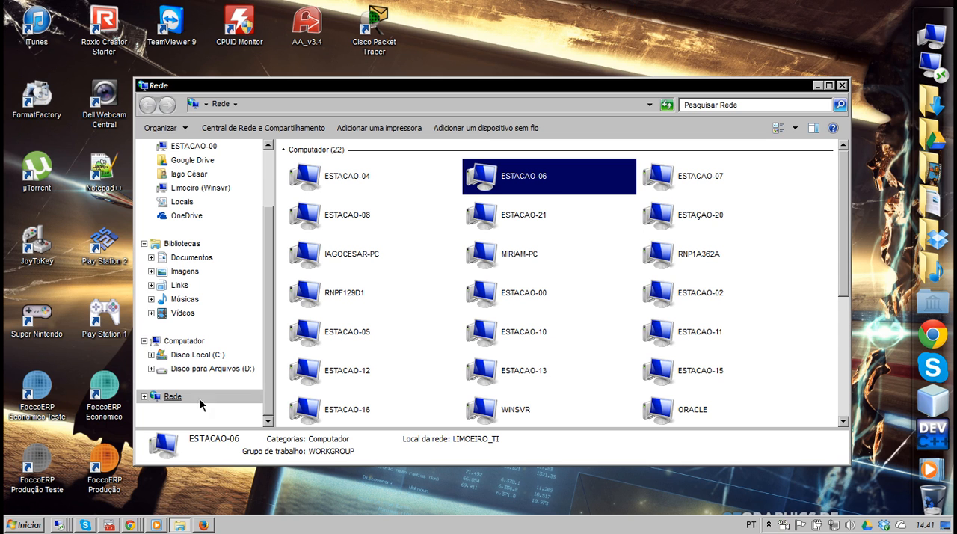
{"action": "double_click", "coordinate": [542, 185]}
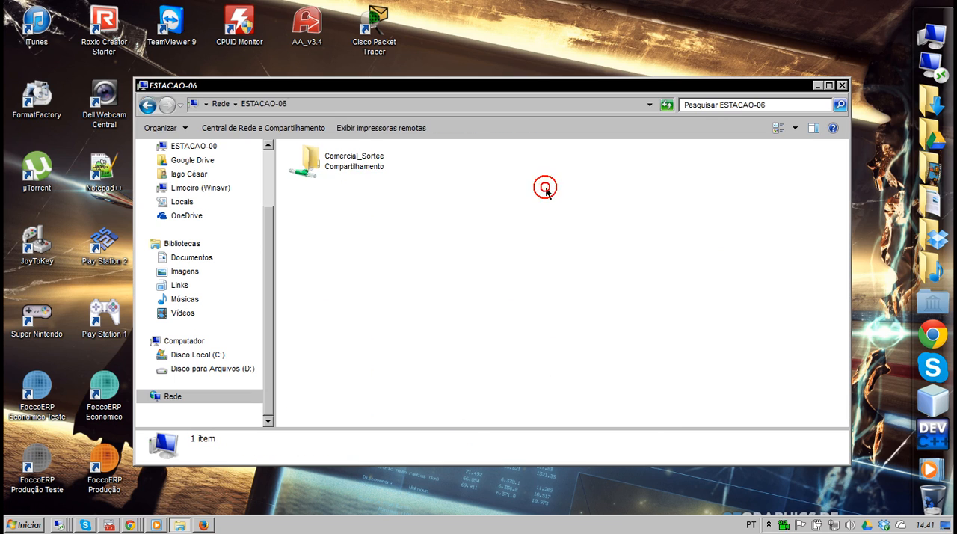
{"action": "left_click", "coordinate": [317, 176]}
{"action": "double_click", "coordinate": [351, 165]}
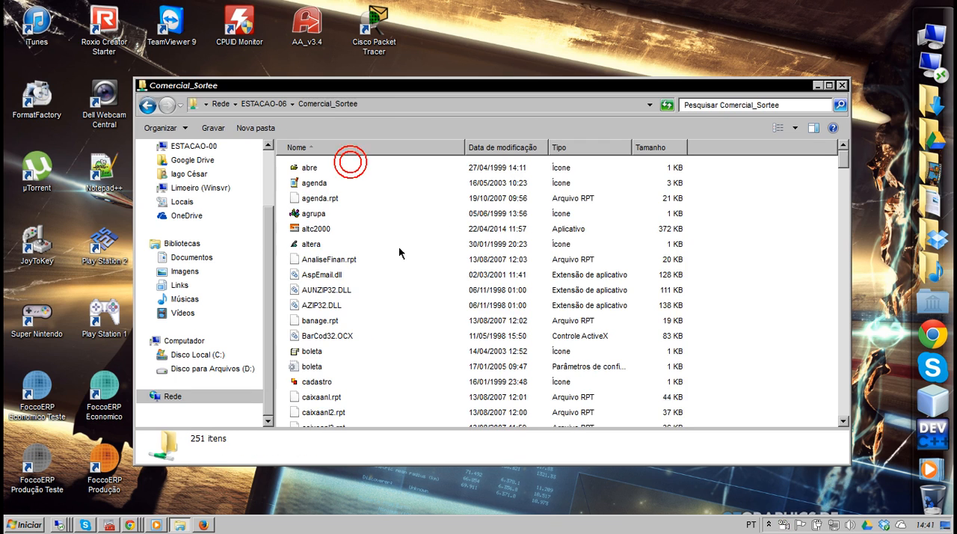
Look through the files in the Comercial_Sortee share, then minimize its window.
{"action": "left_click", "coordinate": [406, 217]}
{"action": "scroll", "coordinate": [406, 217], "scroll_direction": "down", "scroll_amount": 4}
{"action": "scroll", "coordinate": [401, 271], "scroll_direction": "down", "scroll_amount": 8}
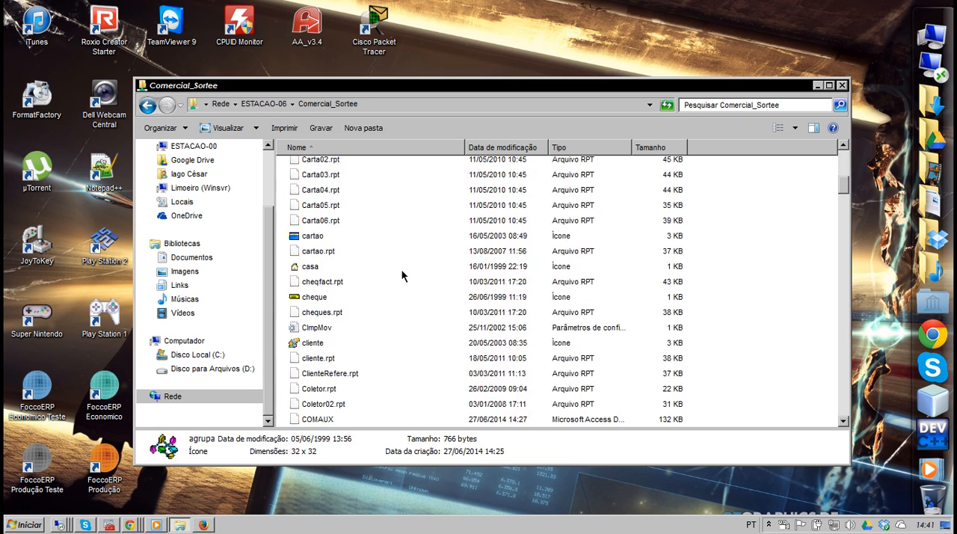
{"action": "scroll", "coordinate": [402, 272], "scroll_direction": "up", "scroll_amount": 2}
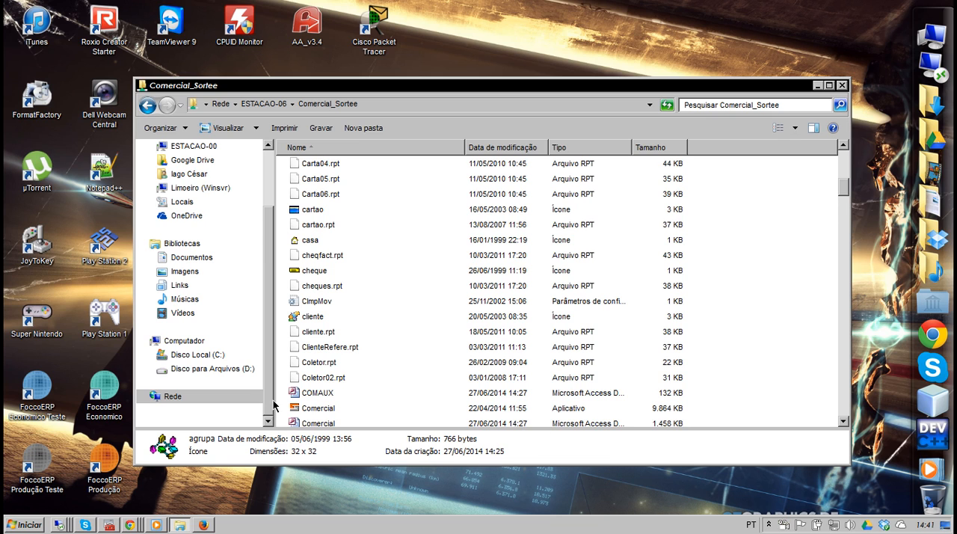
{"action": "scroll", "coordinate": [269, 389], "scroll_direction": "up", "scroll_amount": 3}
{"action": "scroll", "coordinate": [265, 400], "scroll_direction": "down", "scroll_amount": 3}
{"action": "left_click", "coordinate": [818, 87]}
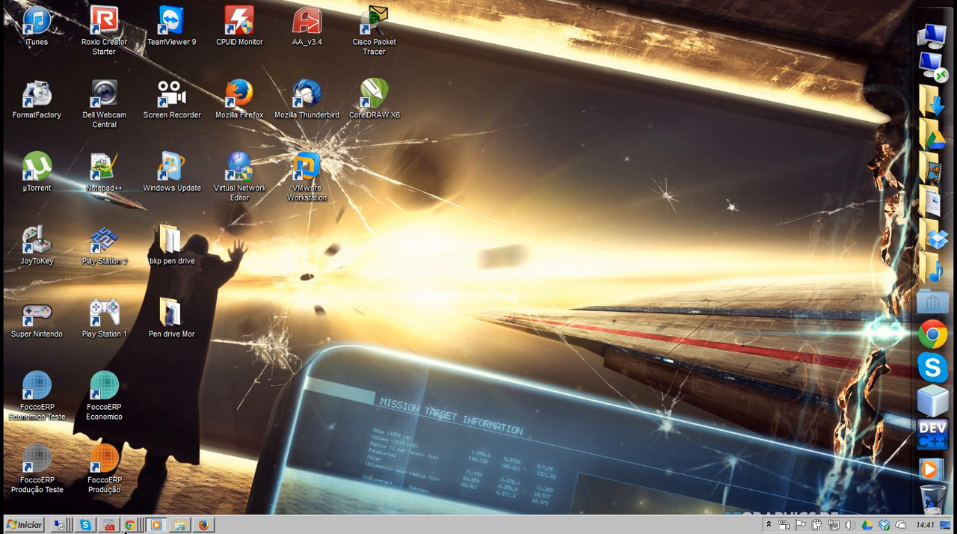